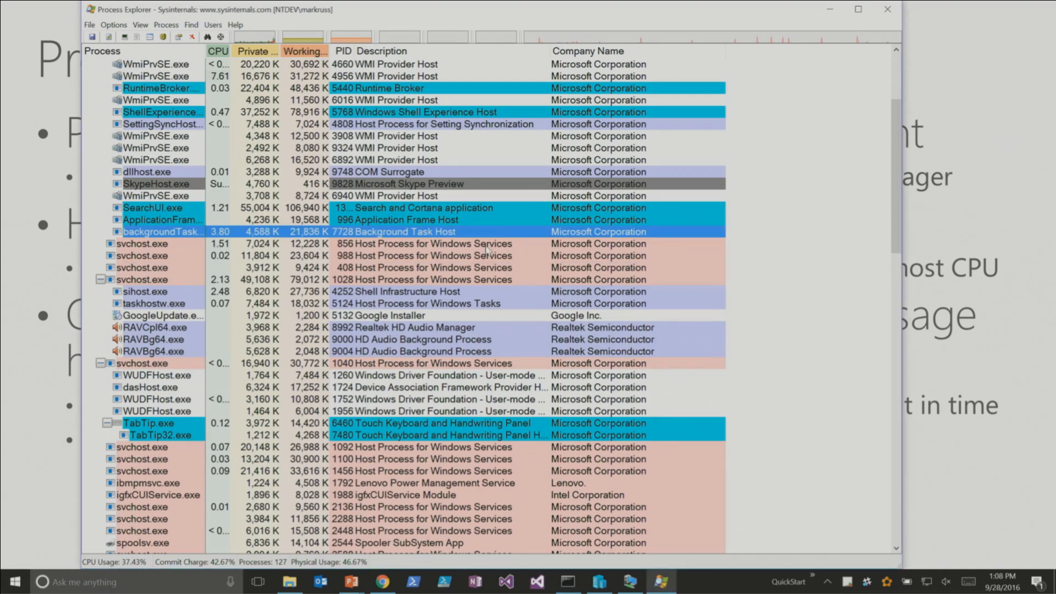
# - Widen the Process column to fit the full process names
pyautogui.scroll(1, 498, 247)
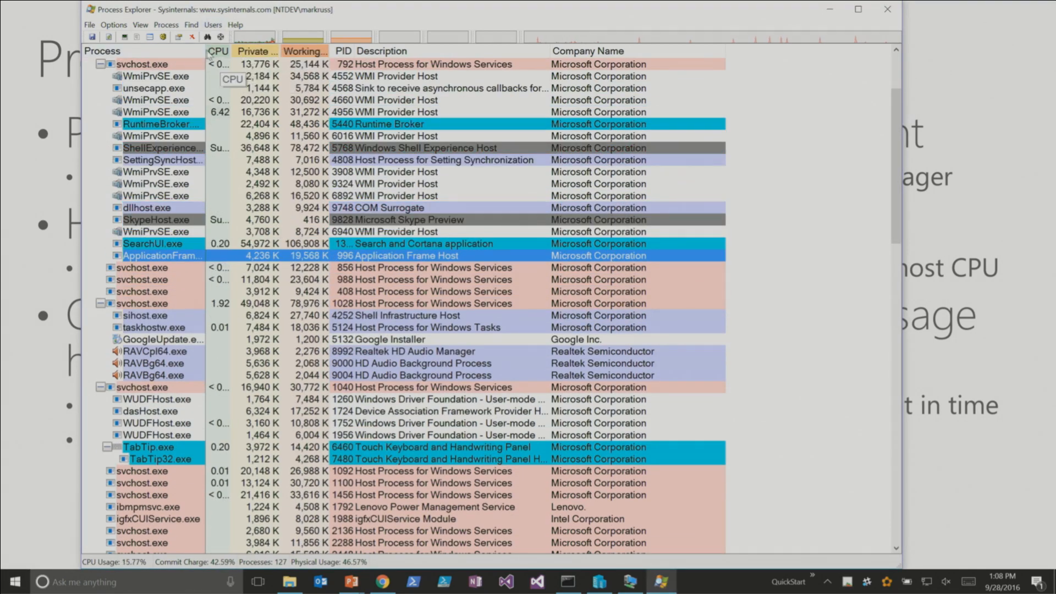
pyautogui.doubleClick(205, 50)
pyautogui.scroll(3, 239, 97)
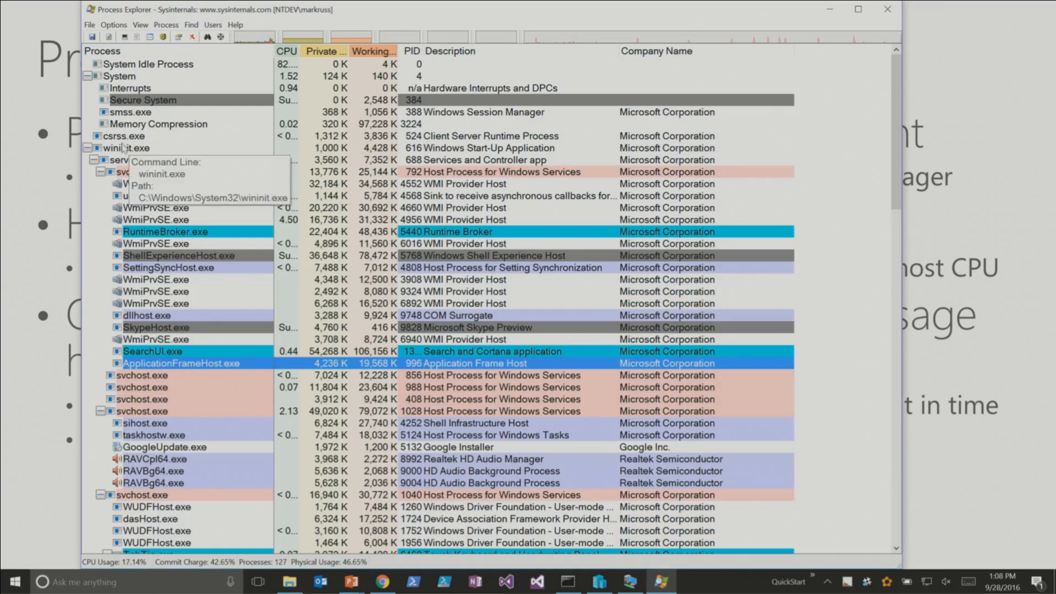
# - Examine the process tree from wininit.exe and services.exe down to svchost.exe and its WmiPrvSE.exe children
pyautogui.click(616, 186)
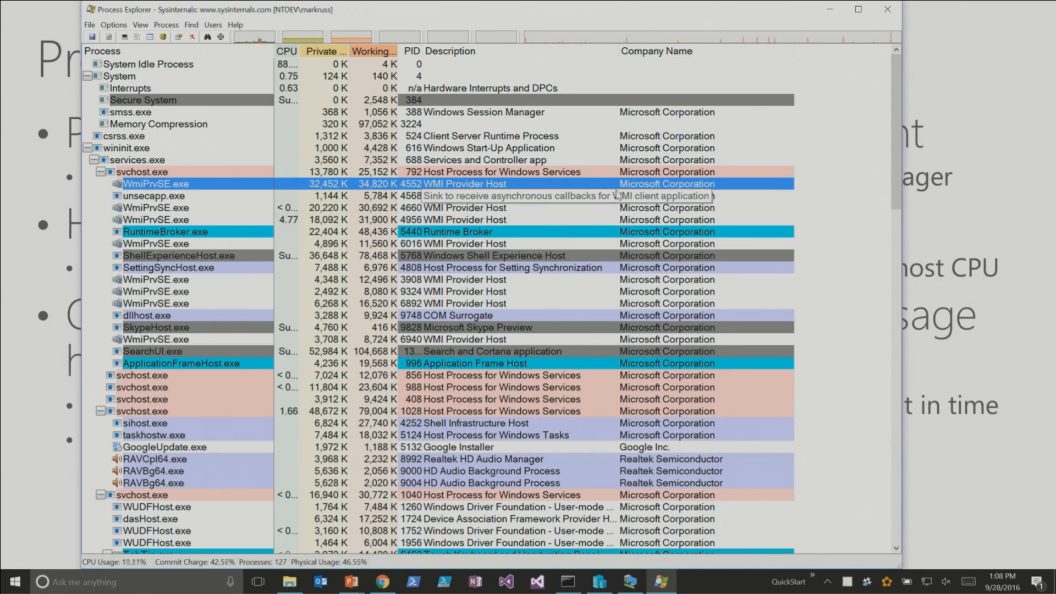
pyautogui.rightClick(236, 183)
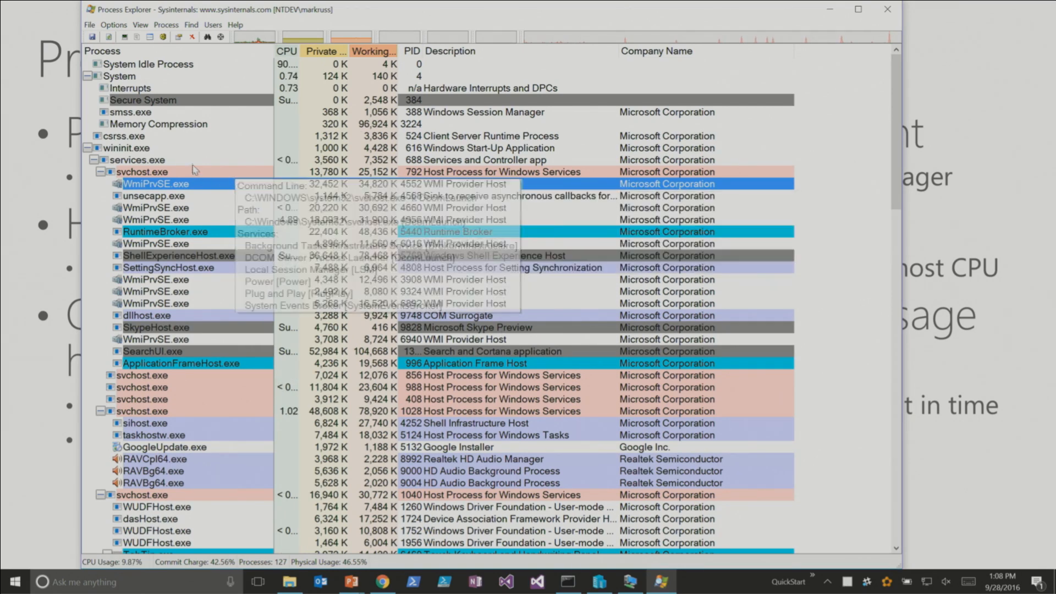
pyautogui.click(188, 139)
pyautogui.click(185, 147)
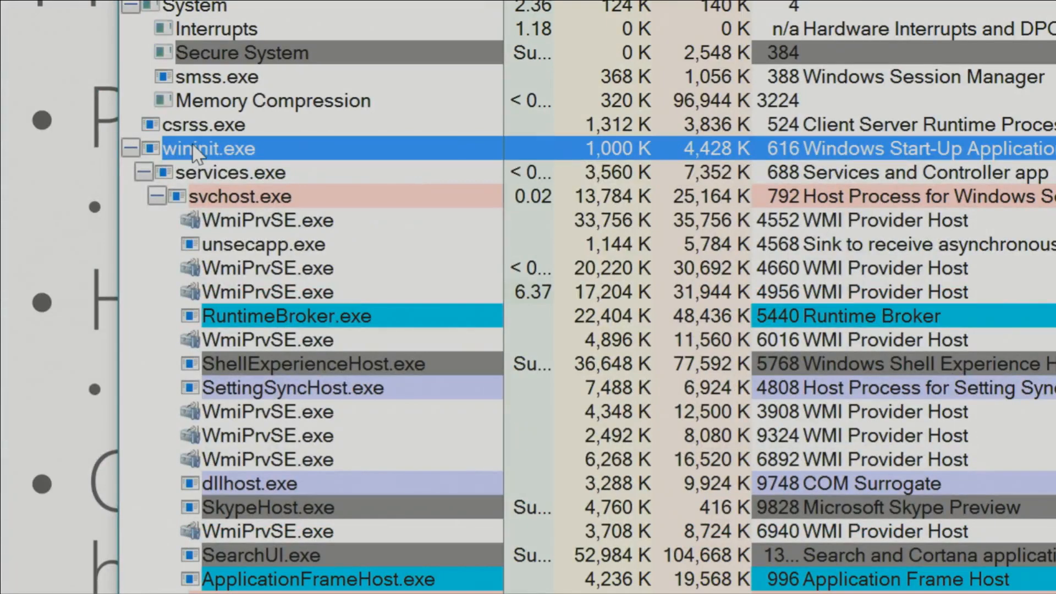
pyautogui.click(265, 173)
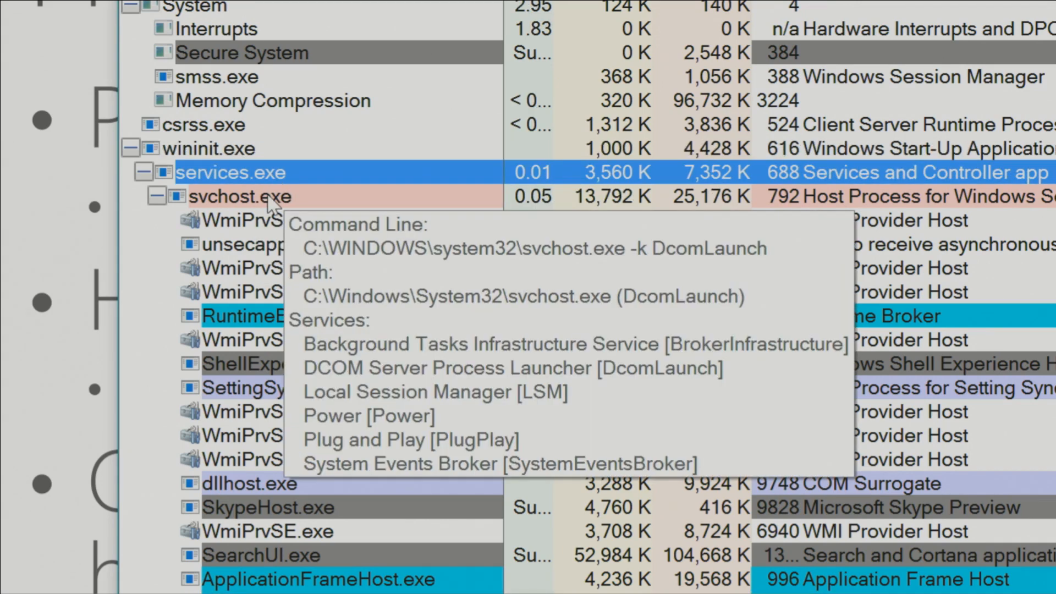
pyautogui.click(474, 300)
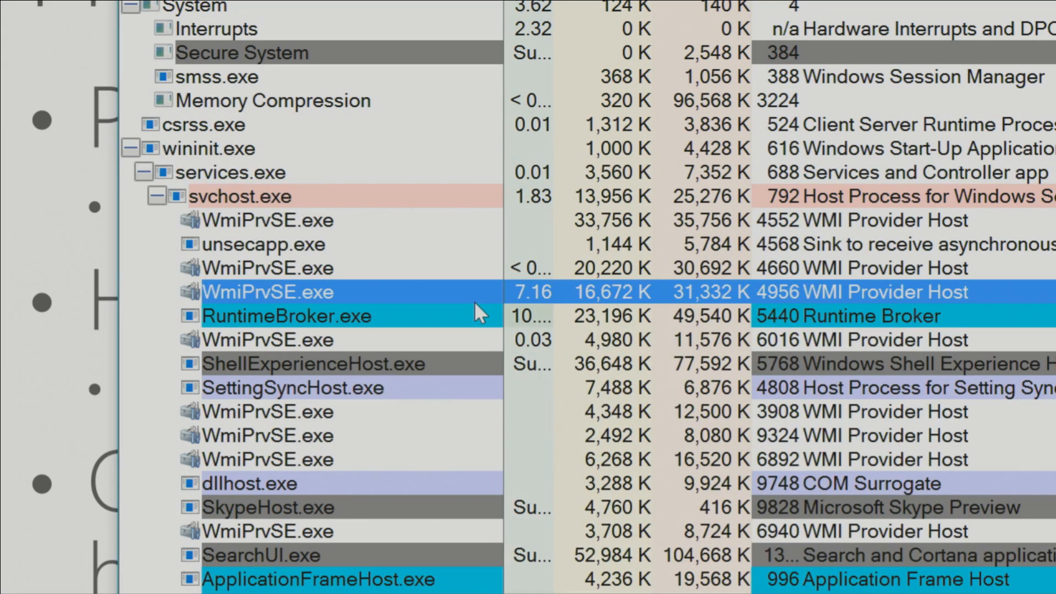
# - Look through the rest of the tree, inspecting explorer.exe and its child processes such as ONENOTEM.EXE
pyautogui.scroll(-20, 536, 264)
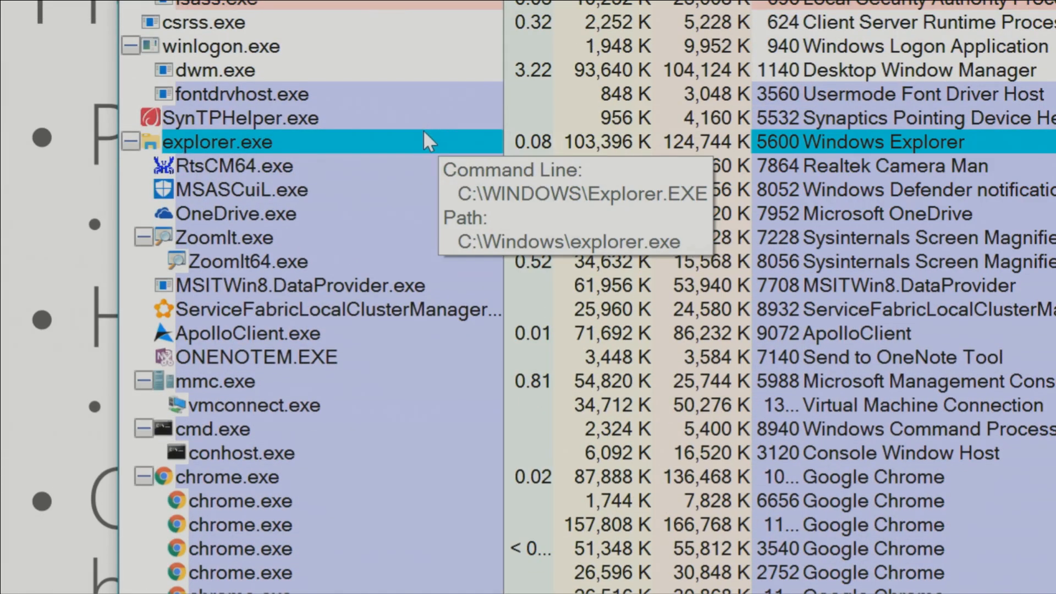
pyautogui.click(425, 120)
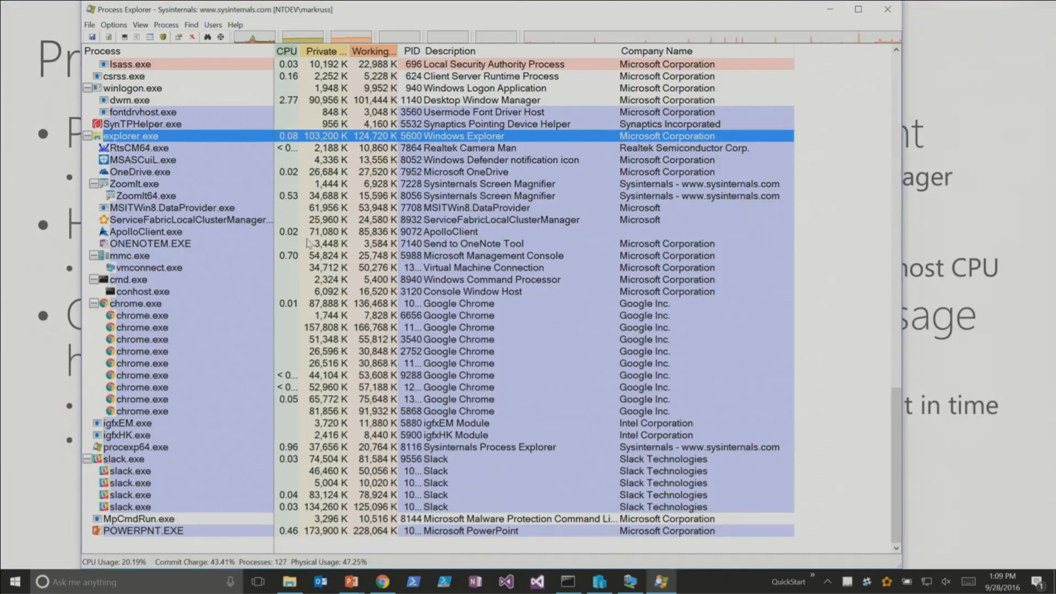
pyautogui.click(726, 358)
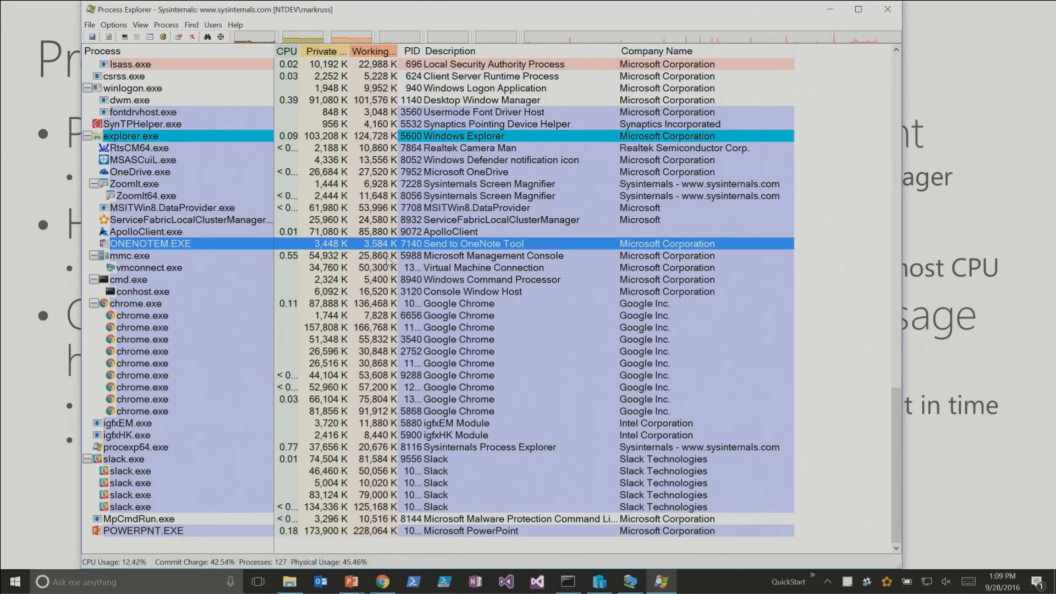
pyautogui.moveTo(202, 383)
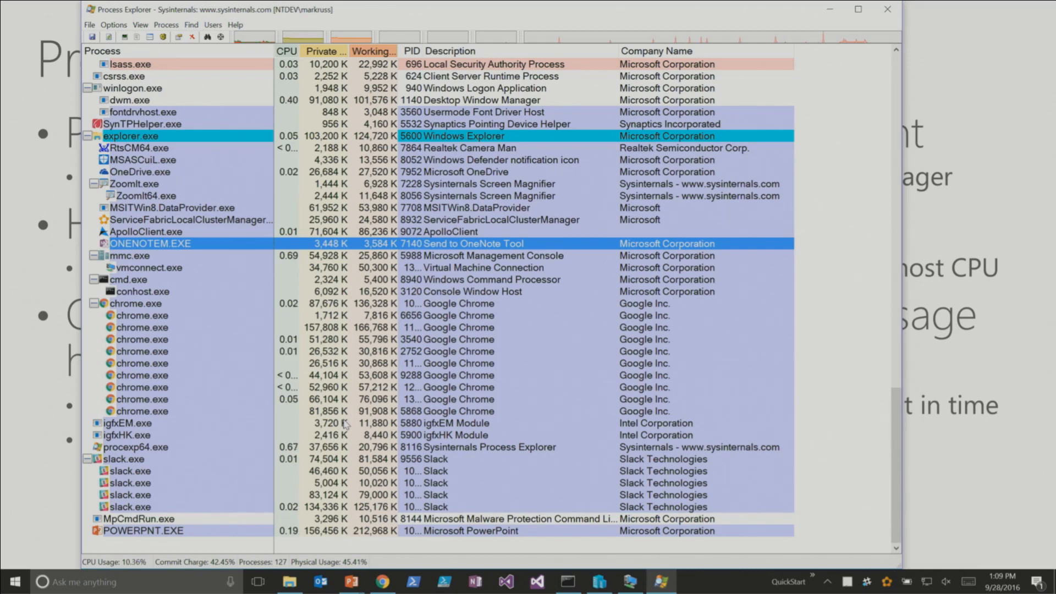
# - Return to System Idle Process and move the selection down to the first svchost.exe under services.exe
pyautogui.scroll(20, 345, 423)
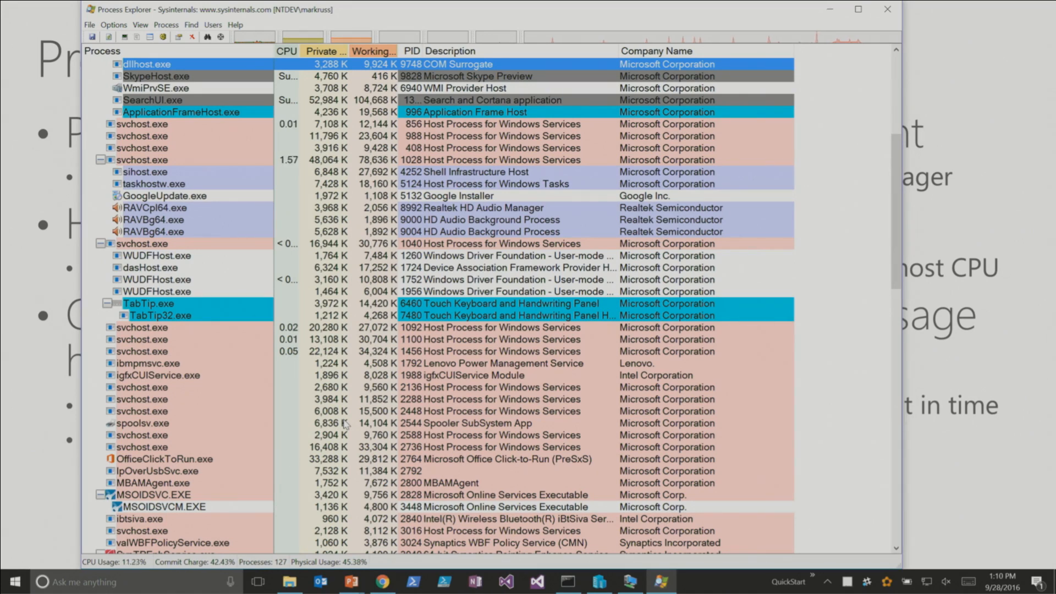
pyautogui.press('Home')
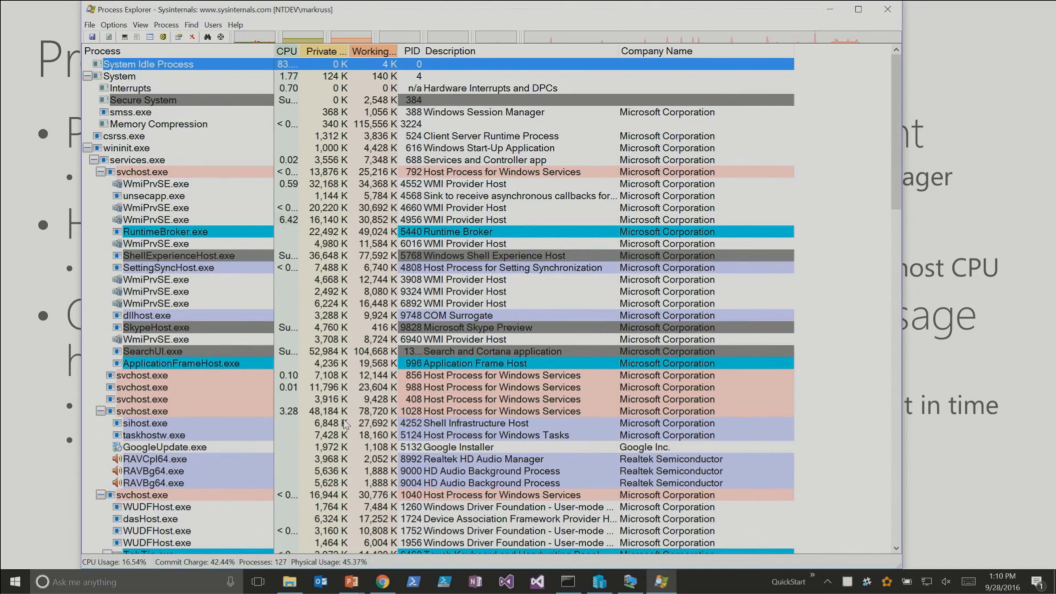
pyautogui.press('Down')
pyautogui.press('Down')
pyautogui.press('Down')
pyautogui.press('Down')
pyautogui.press('Down')
pyautogui.press('Down')
pyautogui.press('Down')
pyautogui.press('Down')
pyautogui.press('Down')
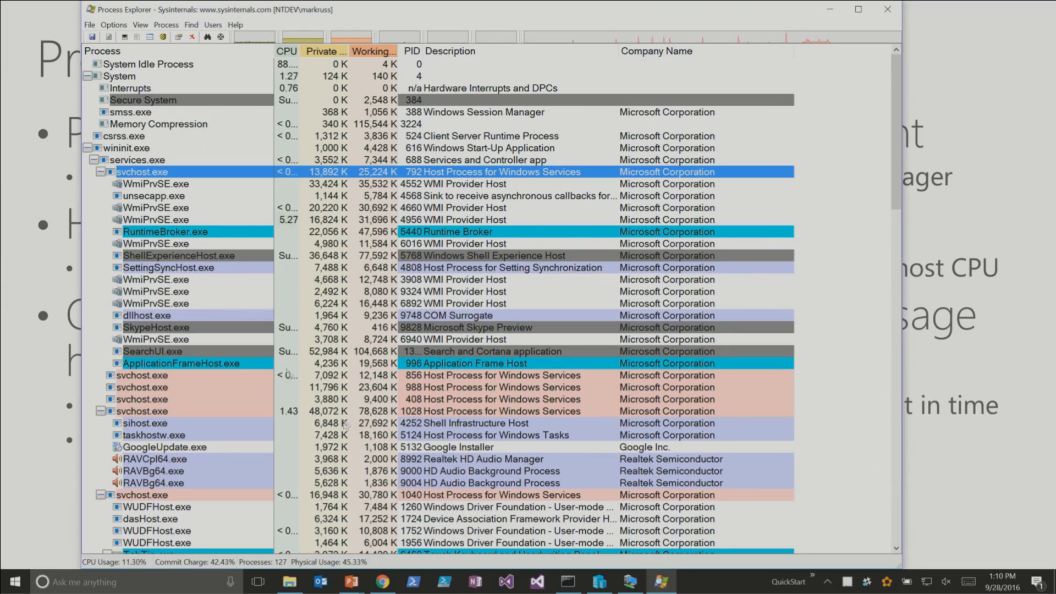
# - Select the COM Surrogate process dllhost.exe and look over the service processes listed below it
pyautogui.click(353, 317)
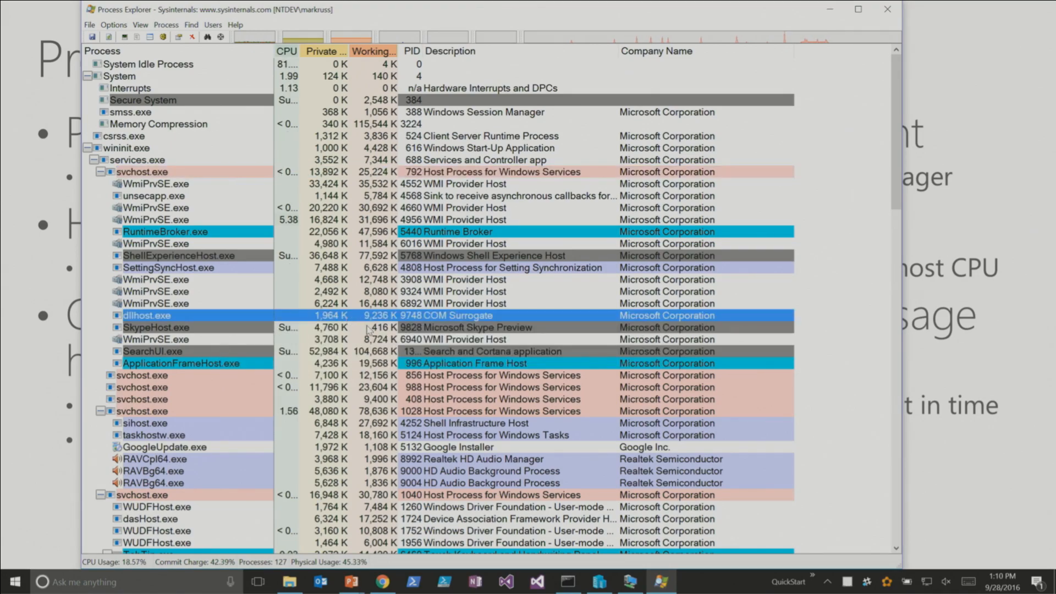
pyautogui.scroll(-11, 374, 341)
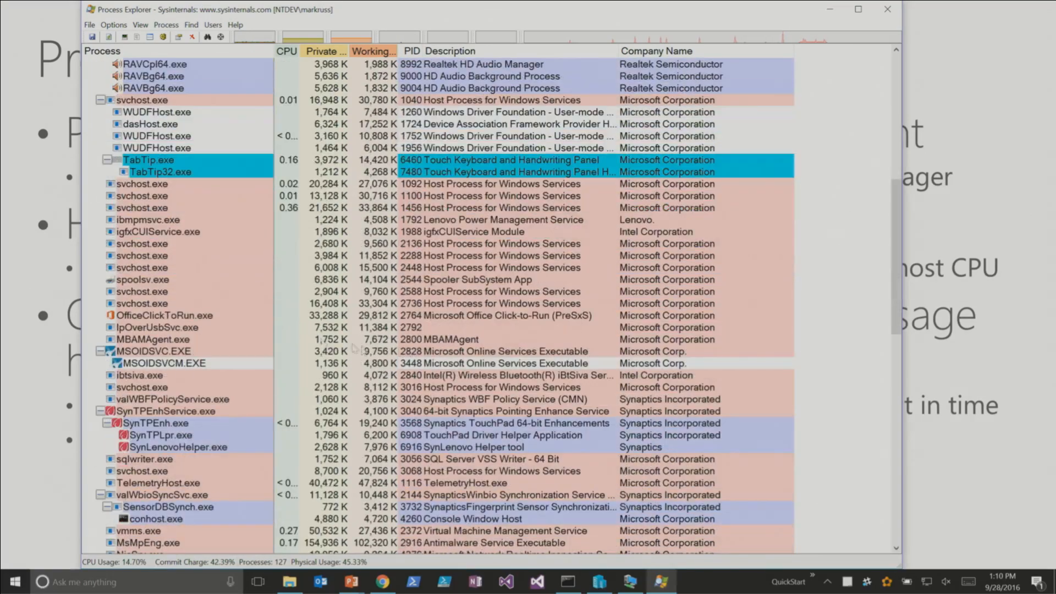
pyautogui.scroll(11, 247, 258)
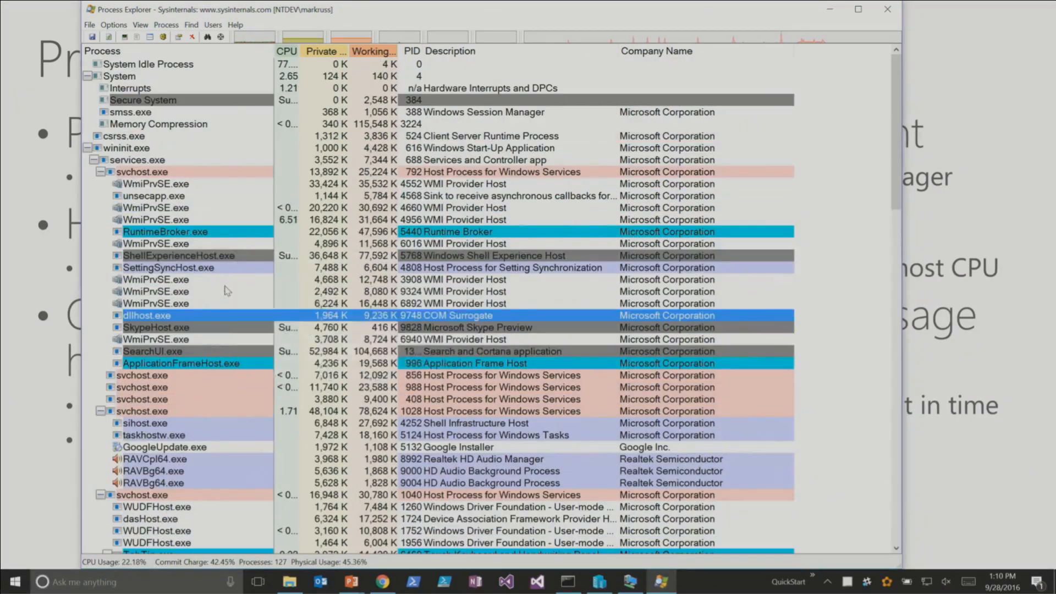
# - Open the properties of the svchost.exe process with PID 988 and view its image details
pyautogui.click(169, 388)
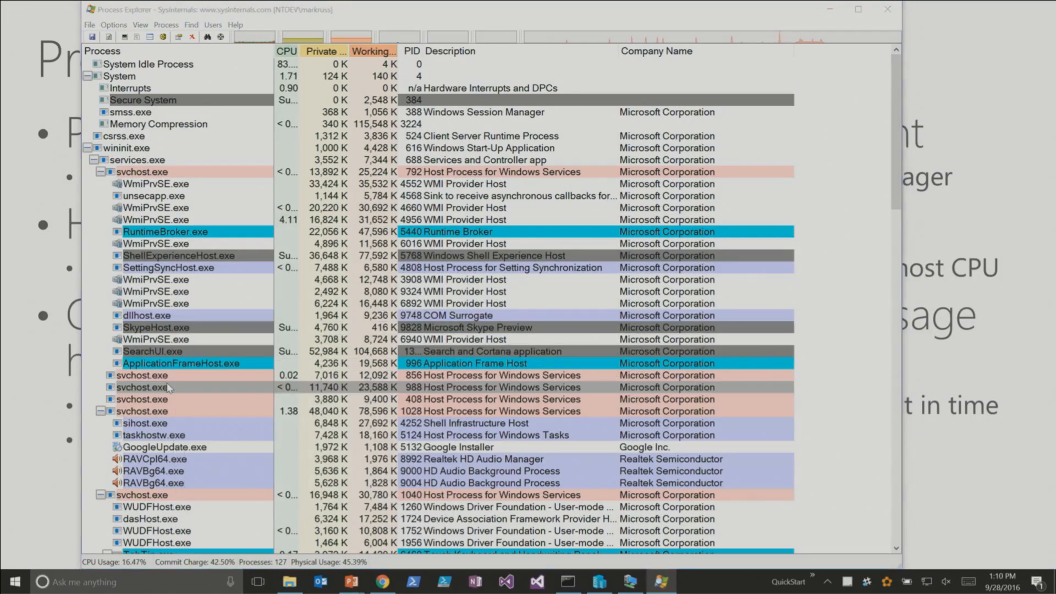
pyautogui.doubleClick(168, 388)
pyautogui.click(253, 185)
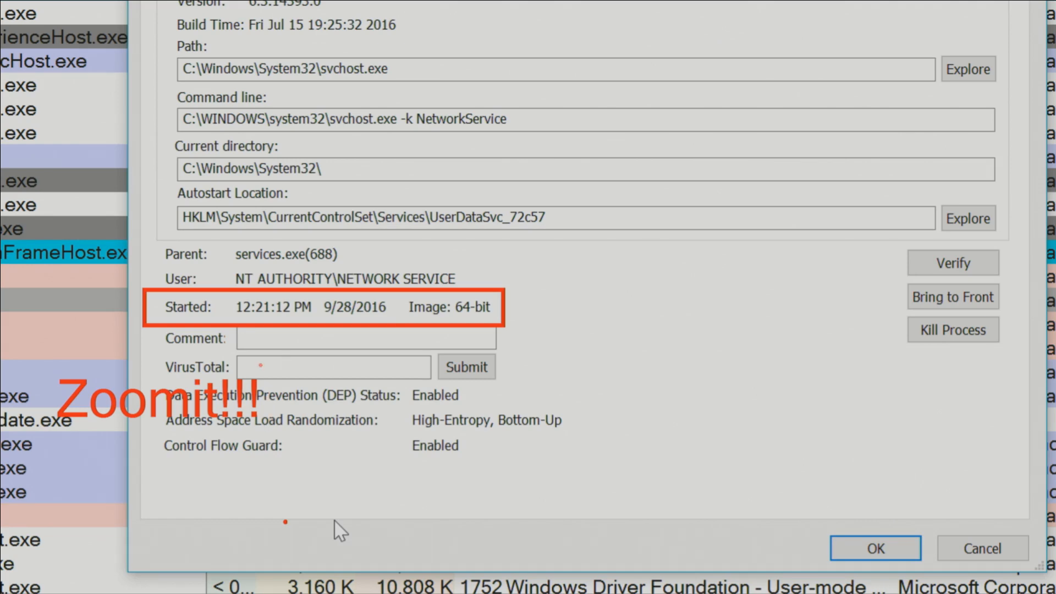
# - On a black ZoomIt sketch pad, draw a yellow diagonal line and an ellipse with two eyes and a smile
pyautogui.press('k')
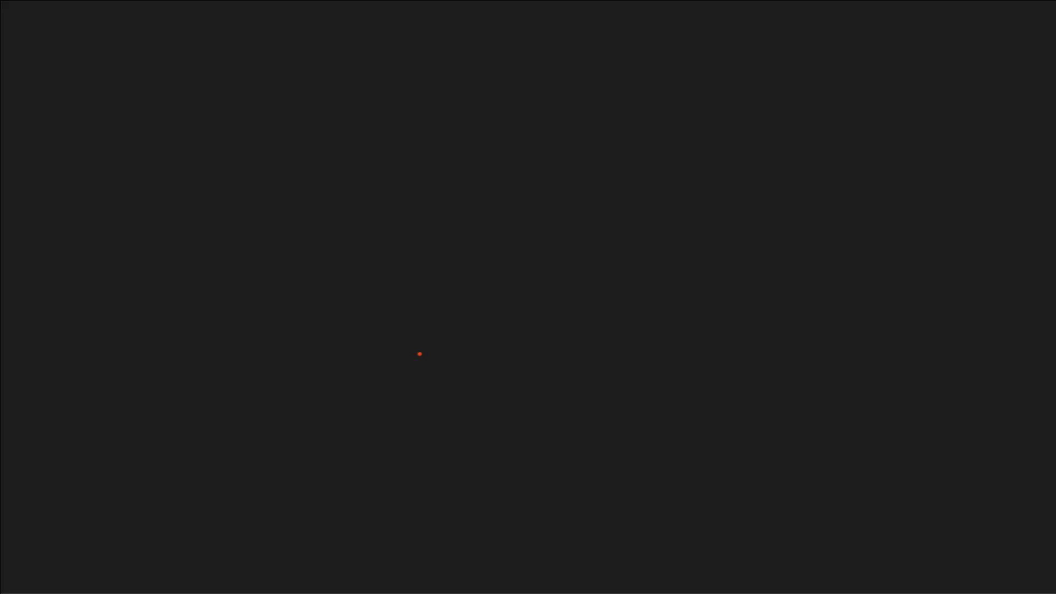
pyautogui.press('b')
pyautogui.moveTo(200, 115); pyautogui.dragTo(378, 257)
pyautogui.press('y')
pyautogui.press('b')
pyautogui.moveTo(285, 249)
pyautogui.mouseDown()
pyautogui.moveTo(289, 322)
pyautogui.moveTo(523, 392)
pyautogui.mouseUp()
pyautogui.press('y')
pyautogui.moveTo(380, 353); pyautogui.dragTo(444, 349)
pyautogui.moveTo(373, 284); pyautogui.dragTo(418, 292)
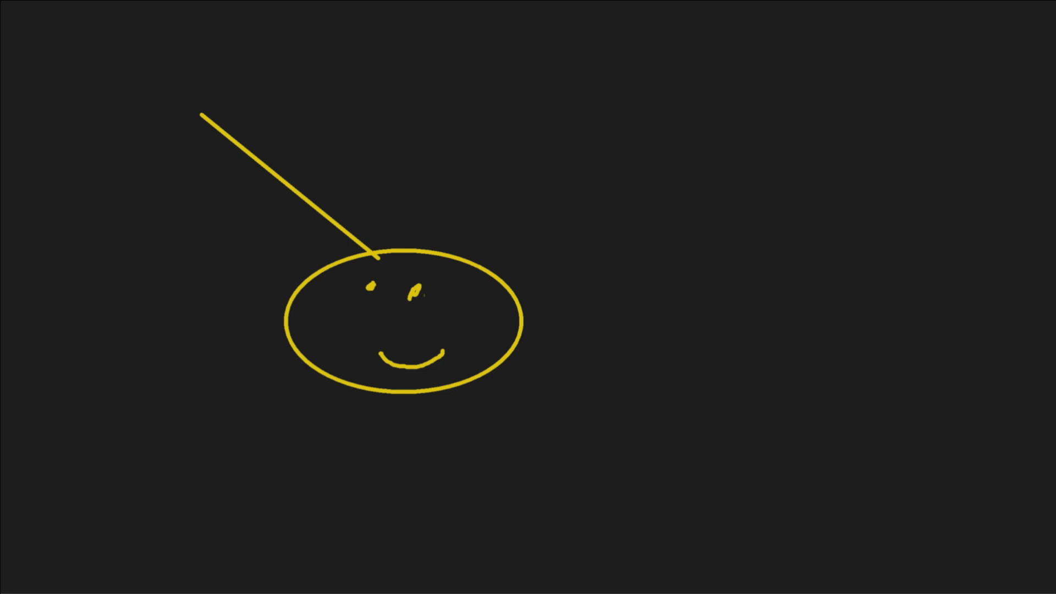
# - Add the text "asf" below the face and leave the sketch pad
pyautogui.write('tasf')
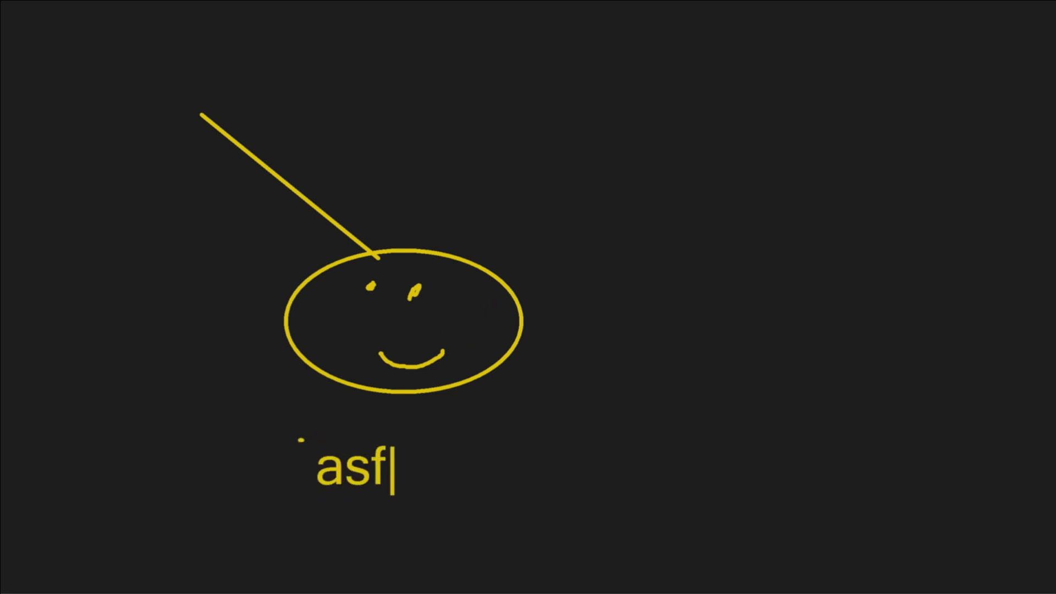
pyautogui.press('Escape')
pyautogui.press('Escape')
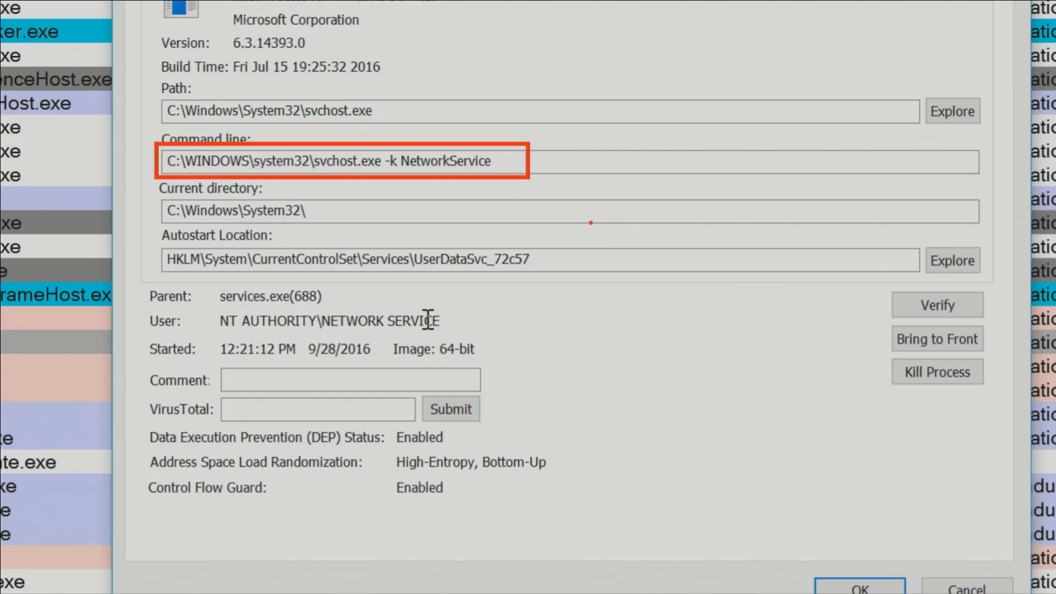
# - Exit the annotation and reopen the properties of the svchost.exe process with PID 988
pyautogui.press('Escape')
pyautogui.press('Escape')
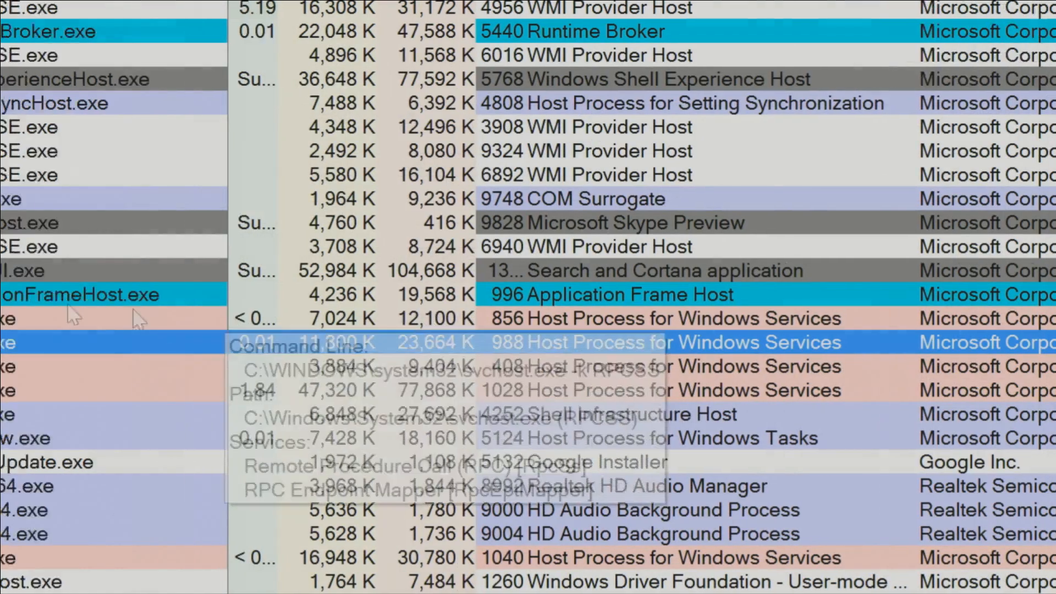
pyautogui.doubleClick(104, 344)
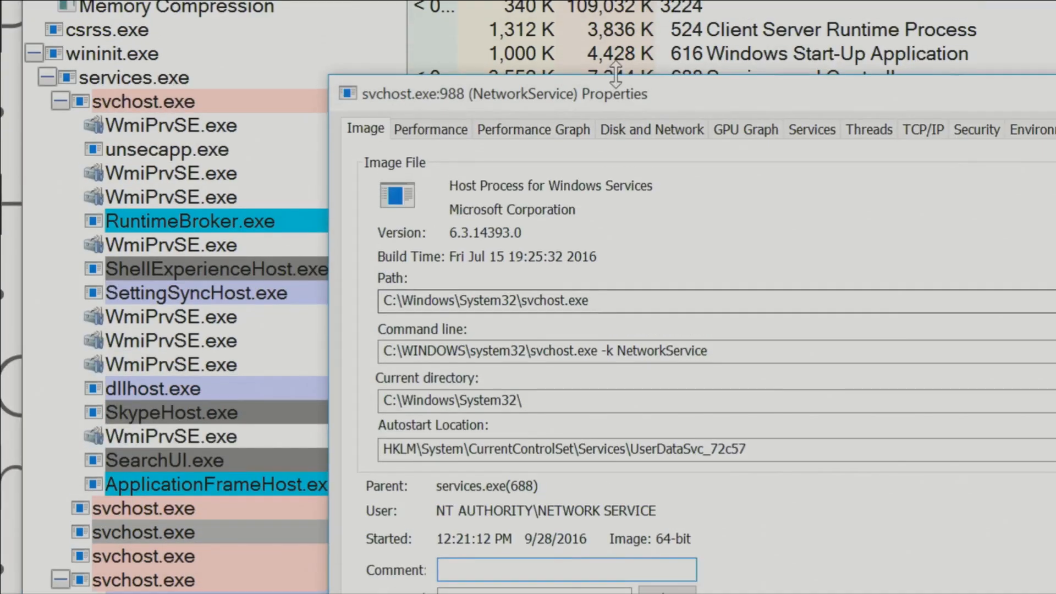
# - View the process's performance statistics and read points along the Private Bytes history in its performance graph
pyautogui.click(455, 132)
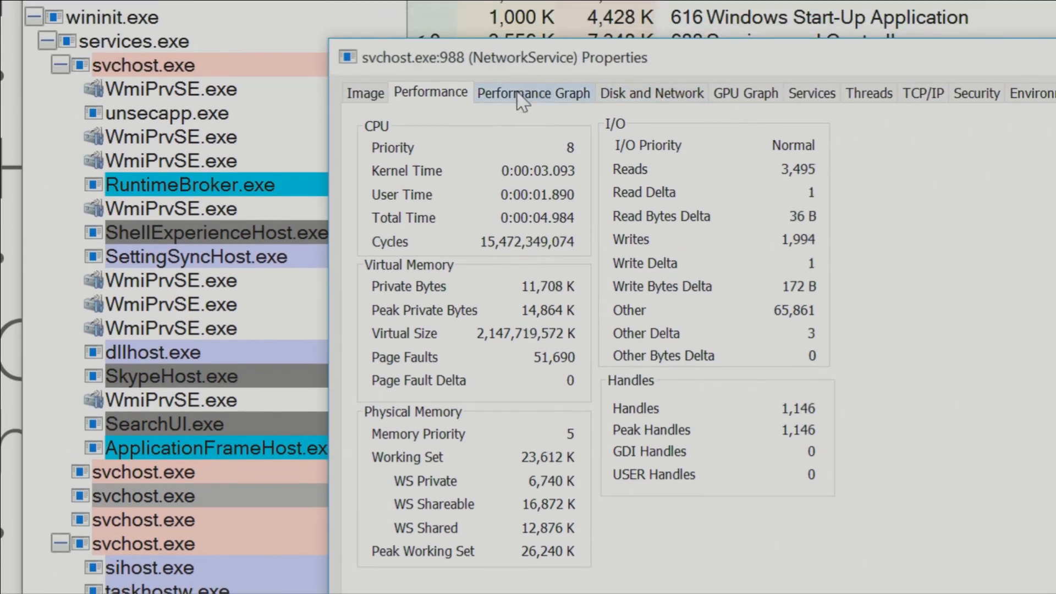
pyautogui.click(534, 51)
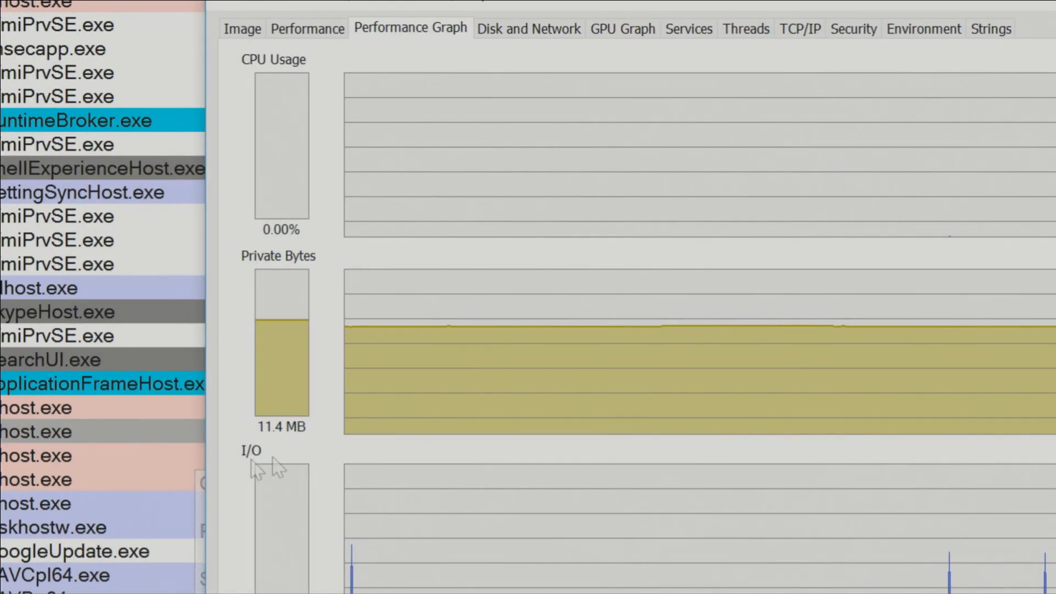
pyautogui.moveTo(437, 384)
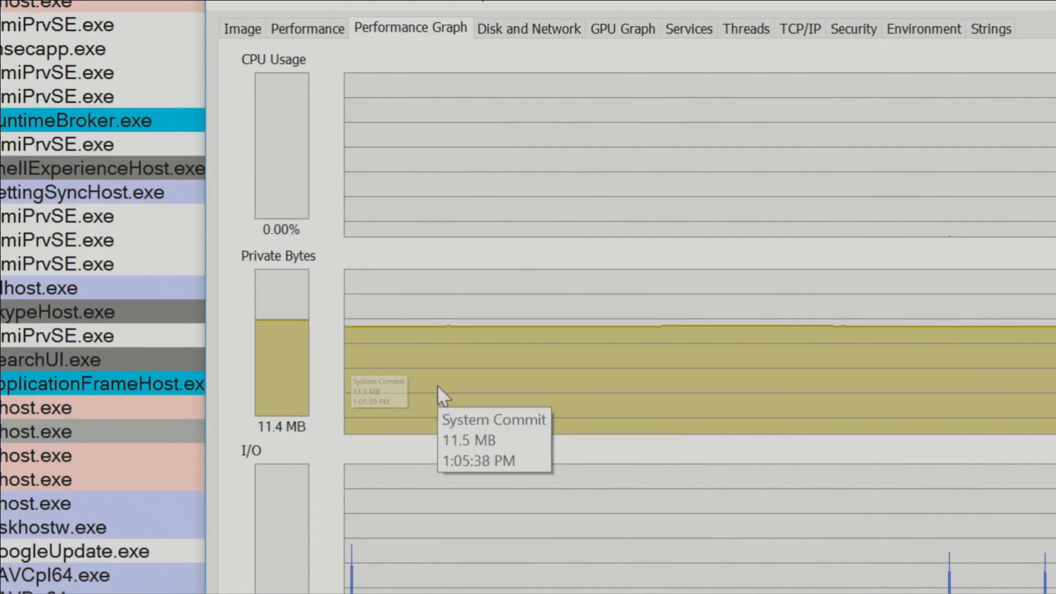
pyautogui.moveTo(612, 368)
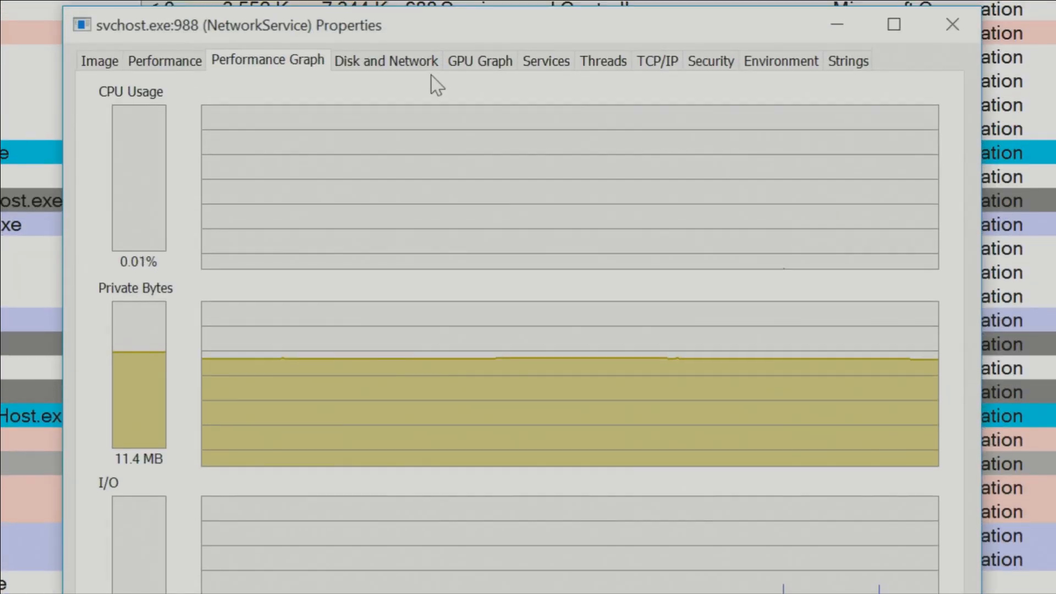
# - Review the process's disk and network I/O, GPU graphs, registered services and threads
pyautogui.click(569, 33)
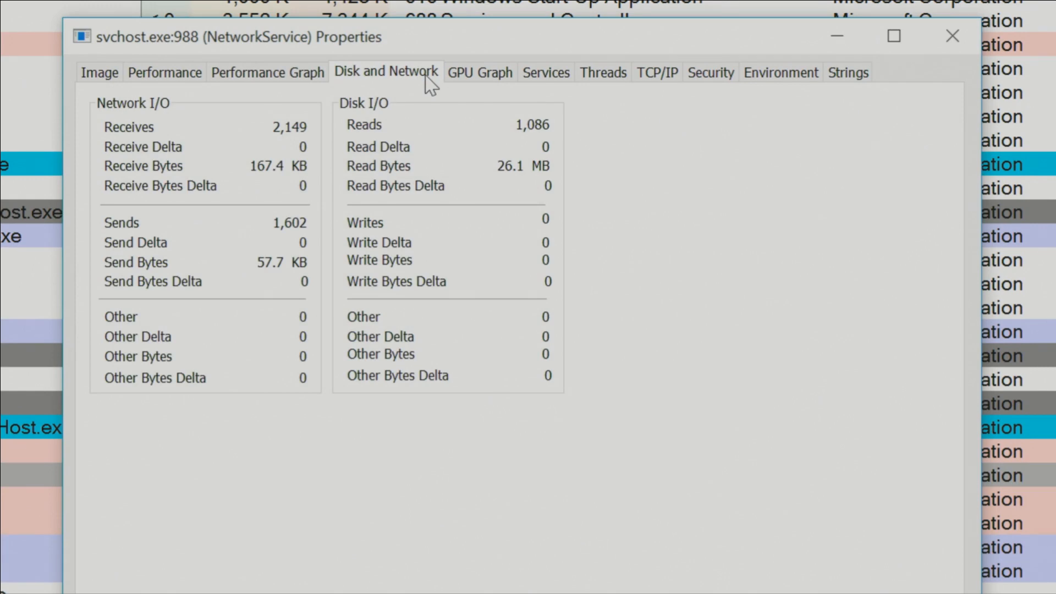
pyautogui.click(486, 80)
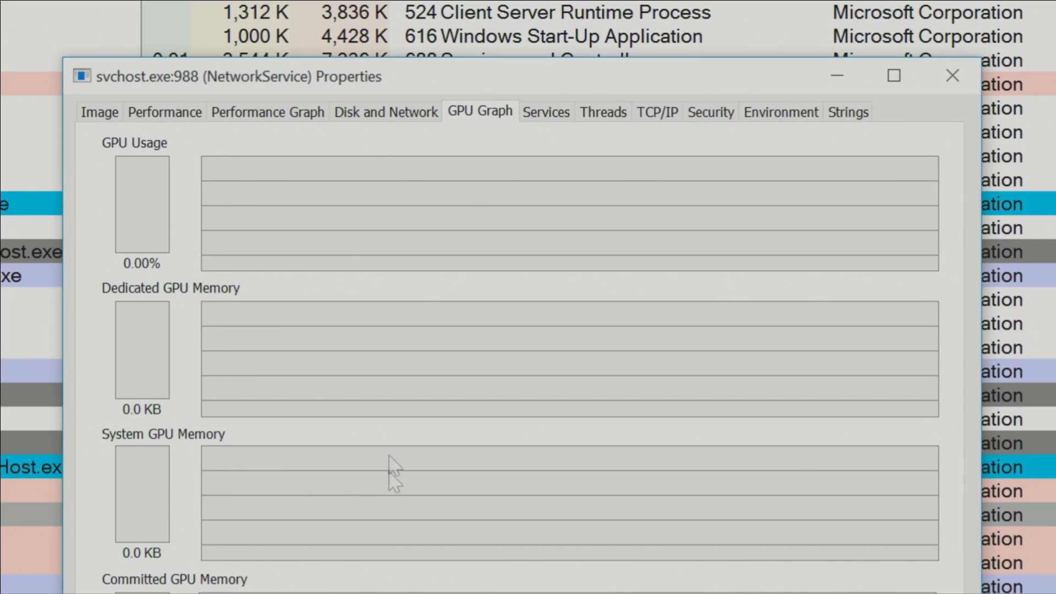
pyautogui.click(525, 114)
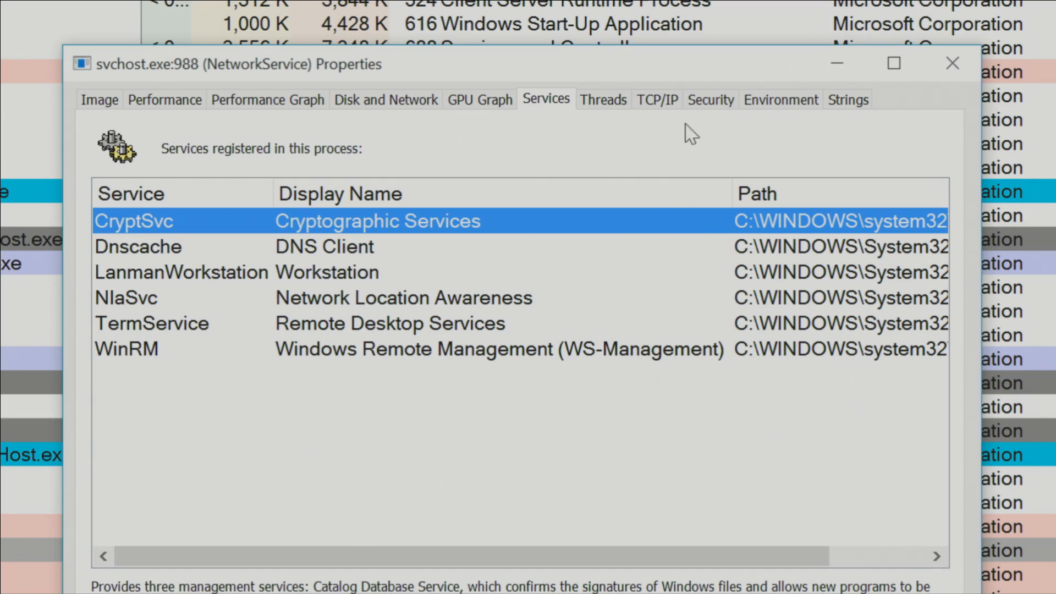
pyautogui.click(624, 102)
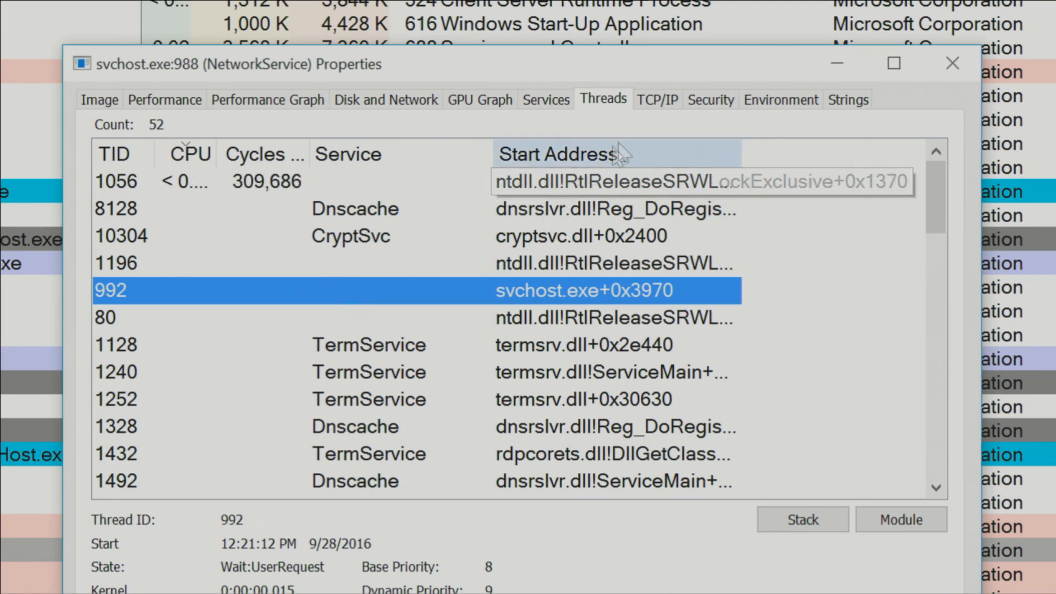
# - Show the process's TCP/IP endpoints and widen the Local Address column to fit the full addresses
pyautogui.click(678, 99)
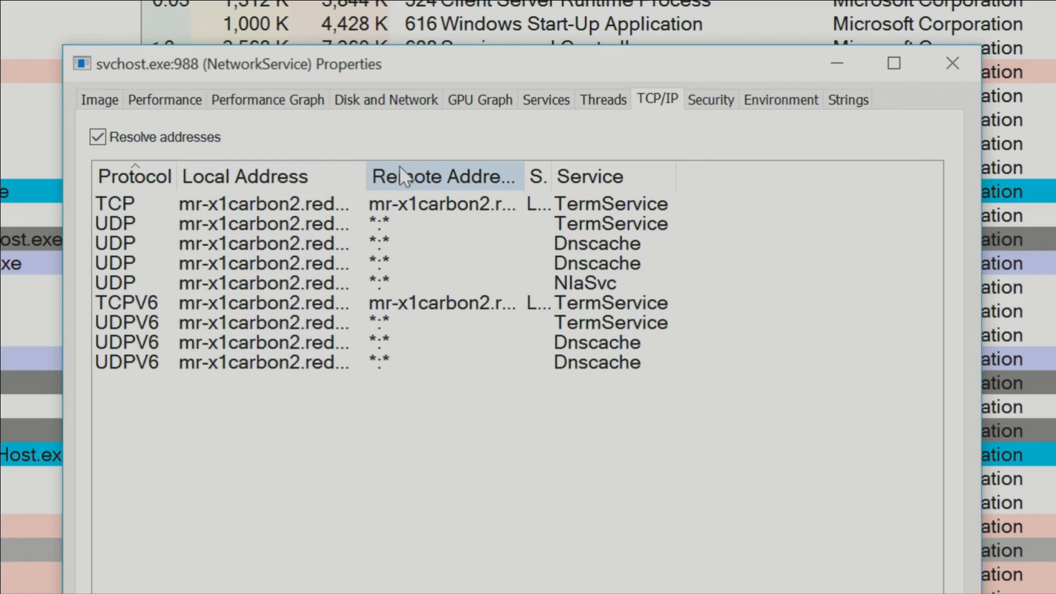
pyautogui.doubleClick(371, 173)
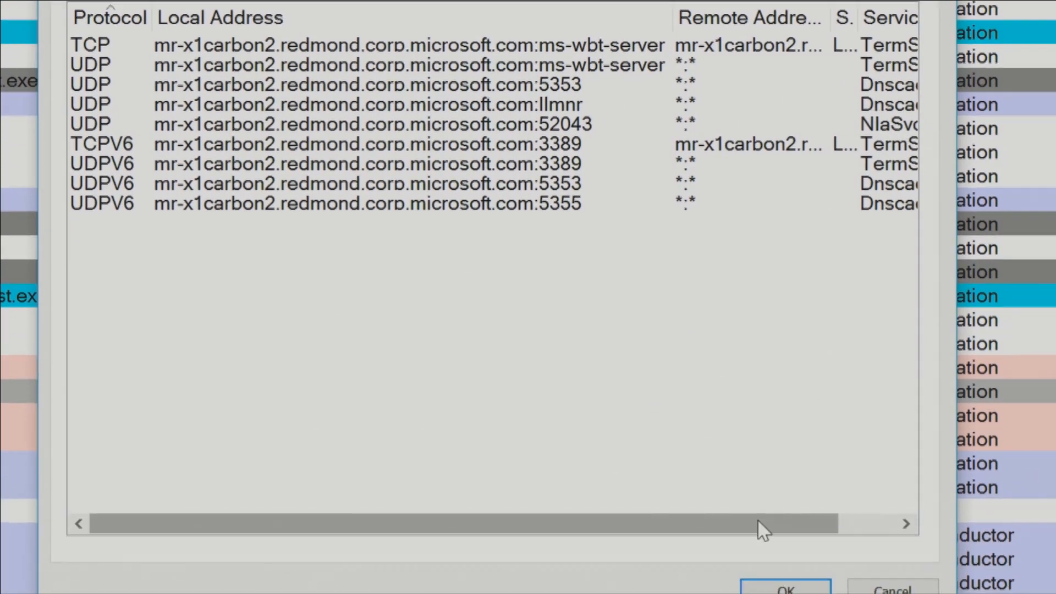
# - Show the service names of the TCP/IP endpoints and select the endpoint owned by NlaSvc
pyautogui.moveTo(762, 576); pyautogui.dragTo(847, 573)
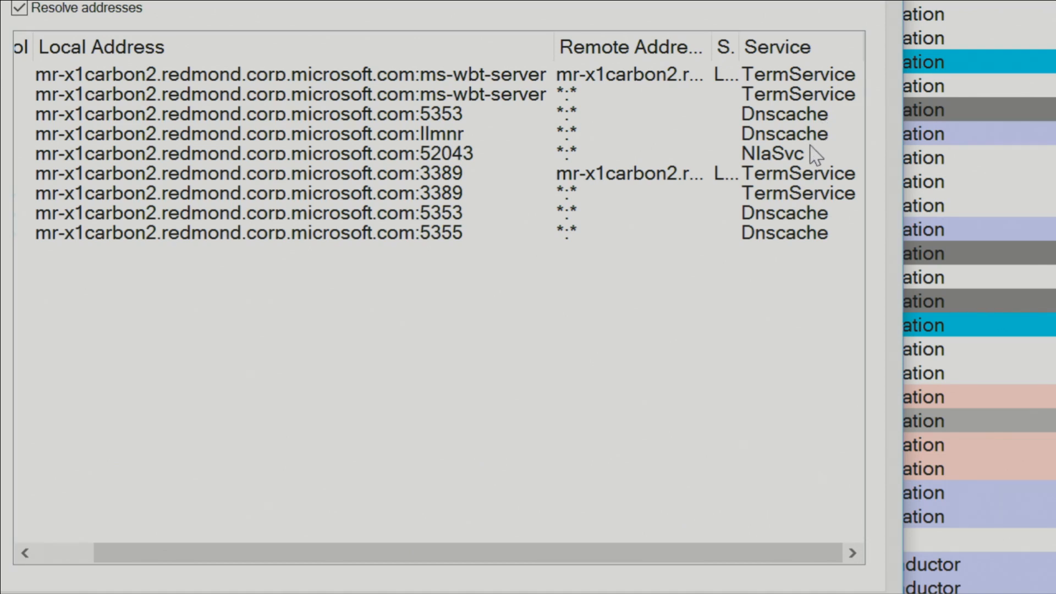
pyautogui.click(658, 154)
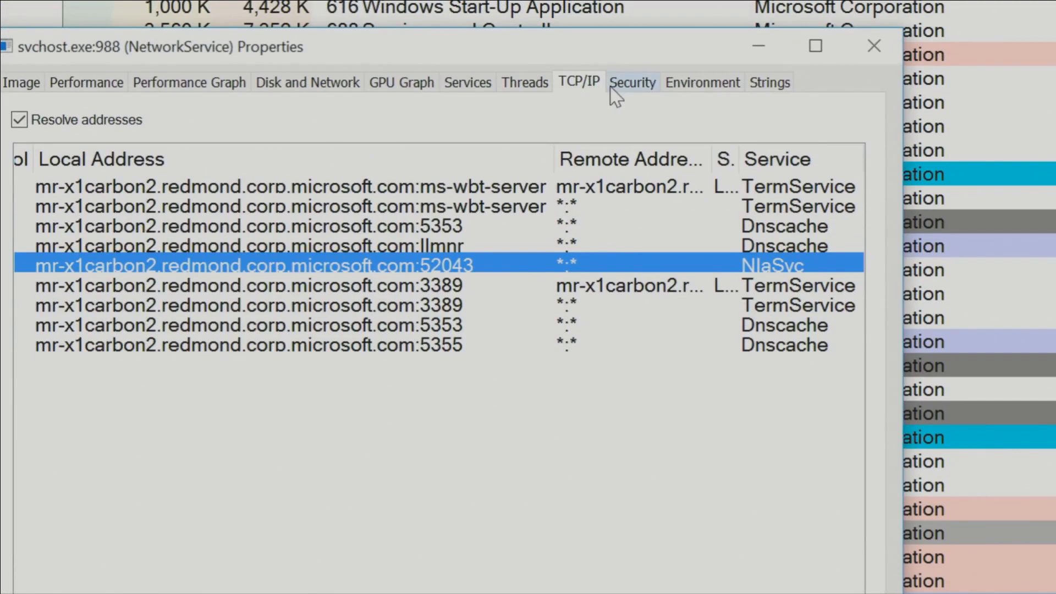
# - Highlight the user account in the process's security details and again in its image details
pyautogui.click(645, 91)
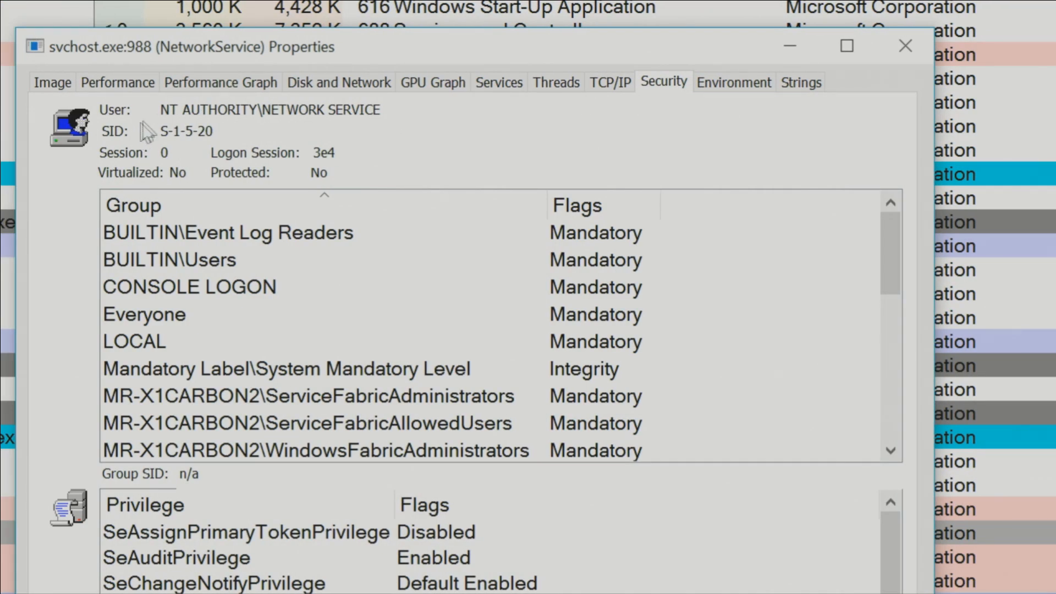
pyautogui.moveTo(159, 109); pyautogui.dragTo(394, 112)
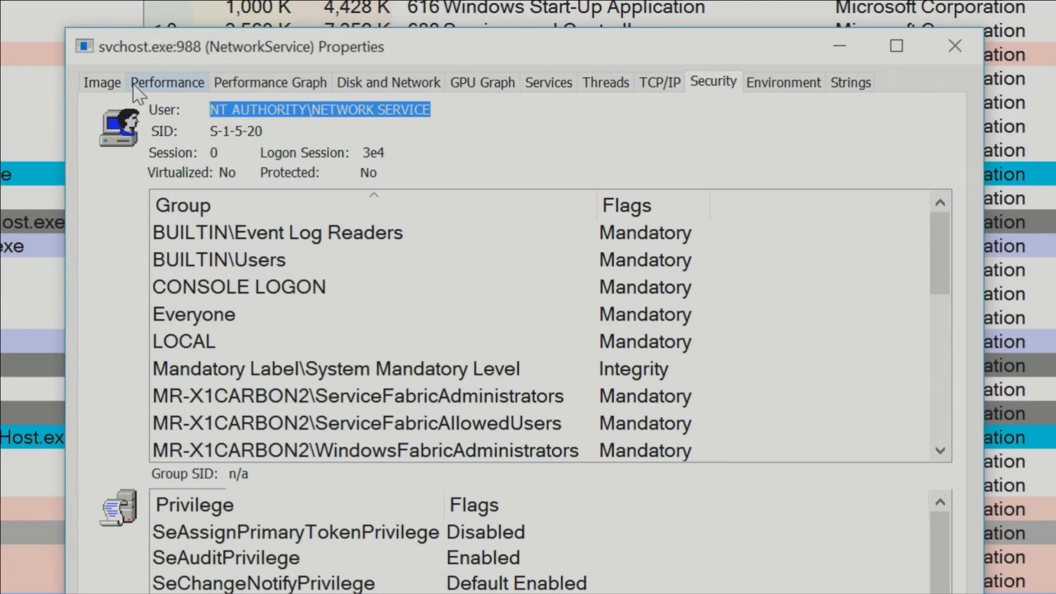
pyautogui.click(134, 83)
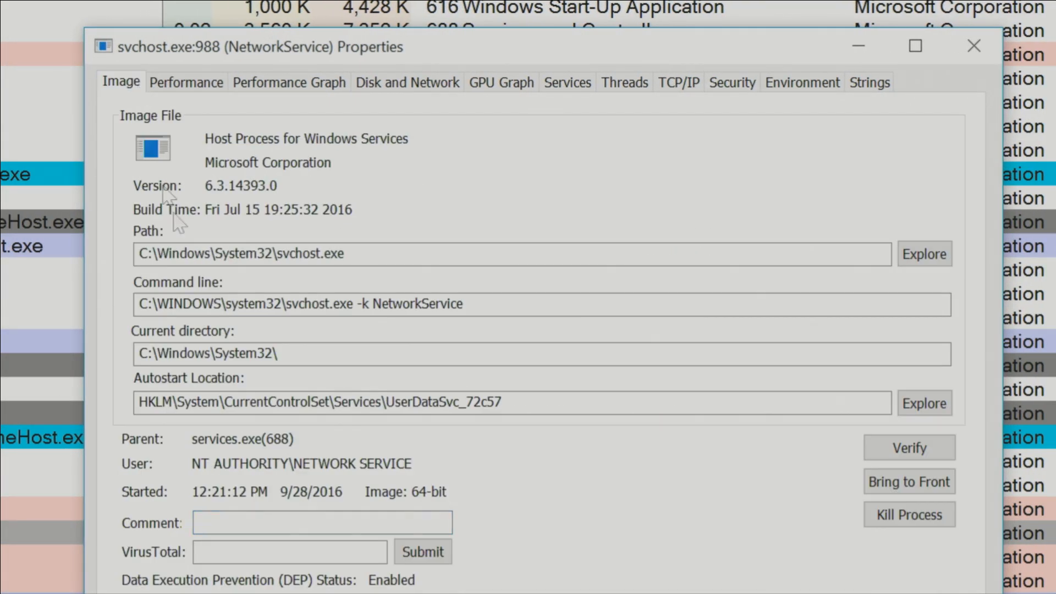
pyautogui.moveTo(203, 461); pyautogui.dragTo(431, 476)
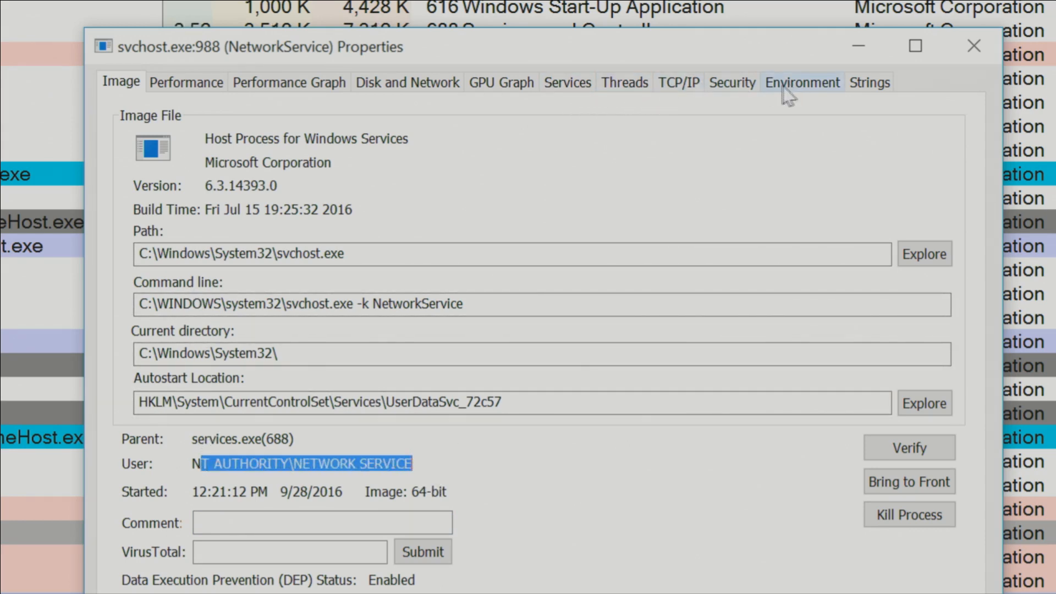
# - Review the process's security groups and privileges, environment variables and printable strings, and close its properties
pyautogui.click(754, 83)
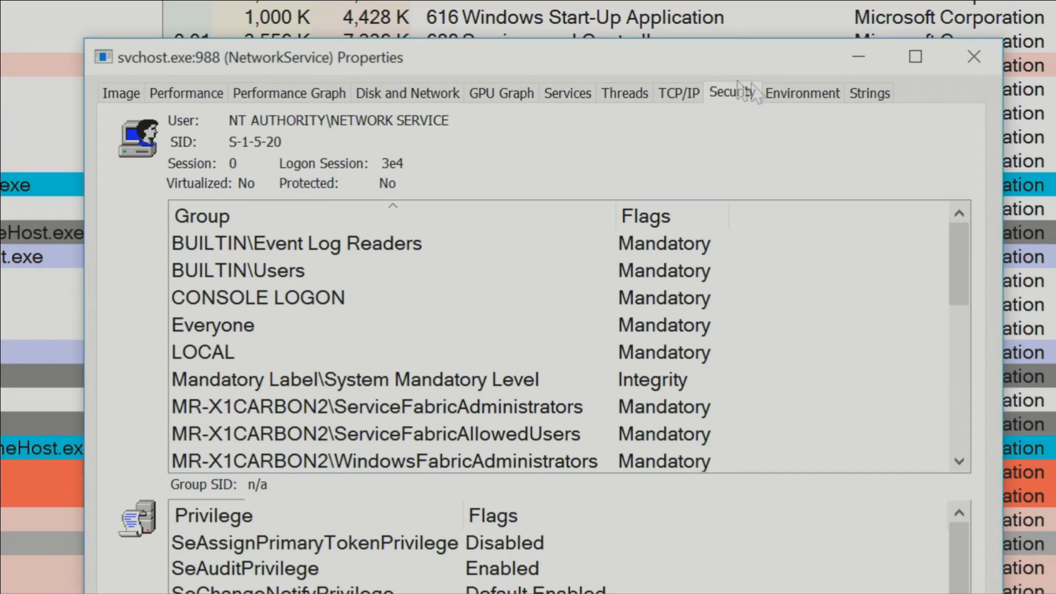
pyautogui.click(775, 92)
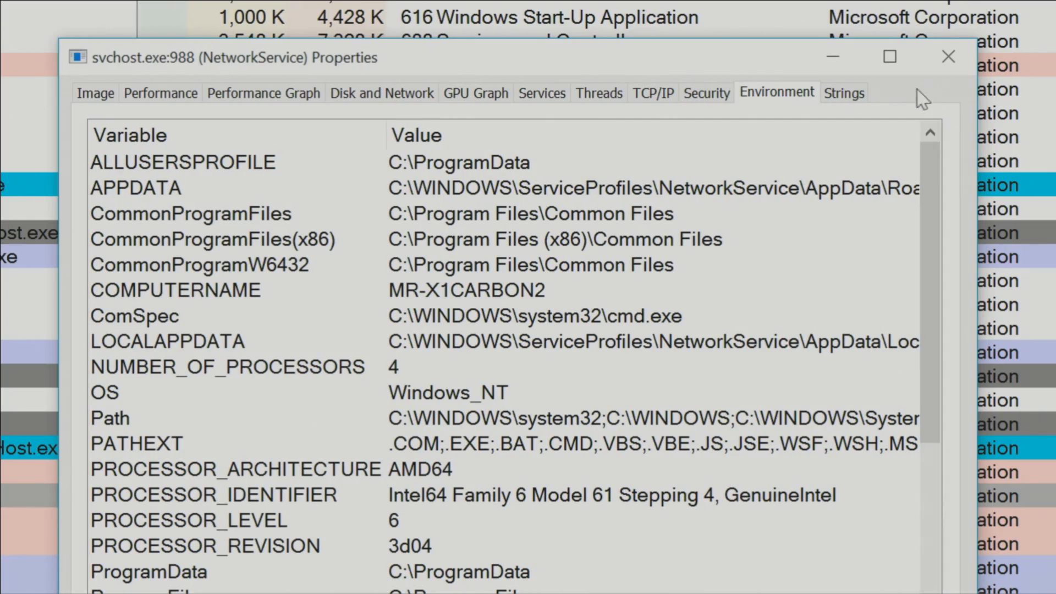
pyautogui.click(843, 93)
pyautogui.click(681, 286)
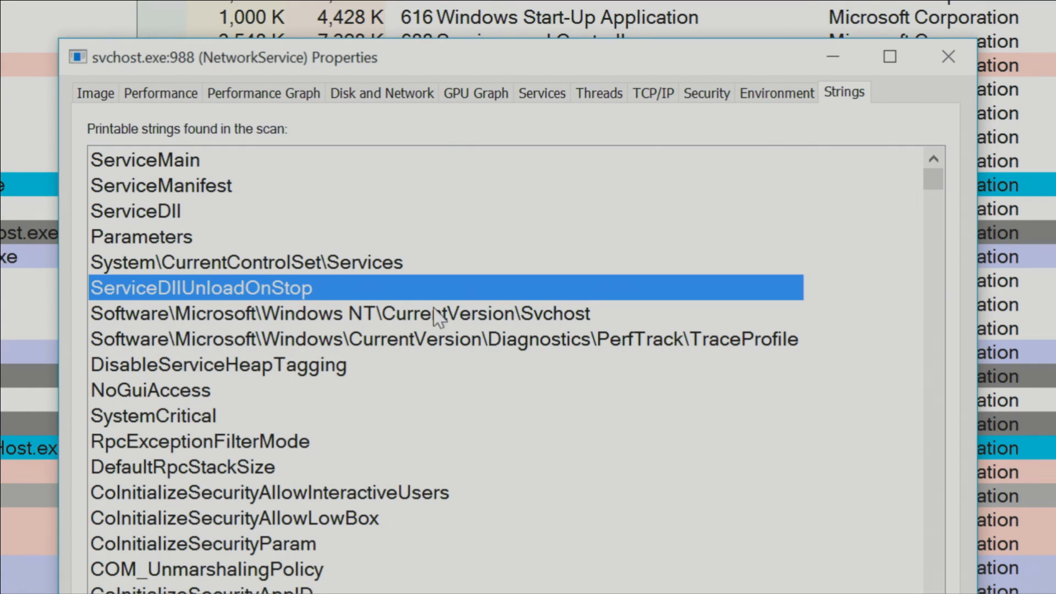
pyautogui.click(394, 258)
pyautogui.press('Escape')
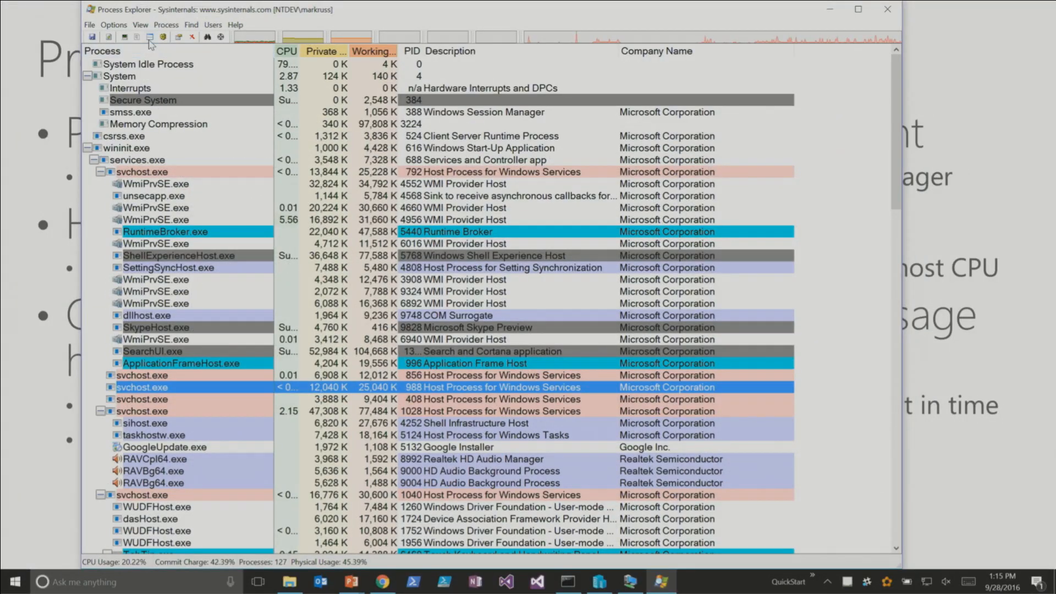
# - Show the DLLs loaded by the svchost.exe process with PID 988 and widen the Company Name and Name columns
pyautogui.hotkey('ctrl', 'd')
pyautogui.moveTo(348, 301); pyautogui.dragTo(430, 302)
pyautogui.moveTo(149, 302); pyautogui.dragTo(197, 302)
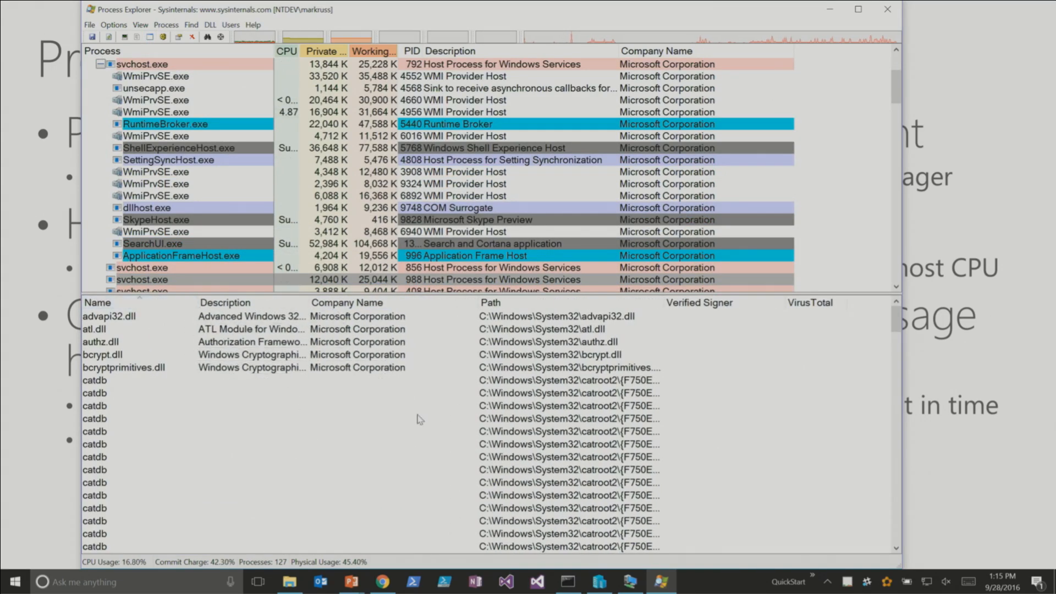
# - Examine the process's loaded DLLs and mapped files, including the catdb entries
pyautogui.click(424, 379)
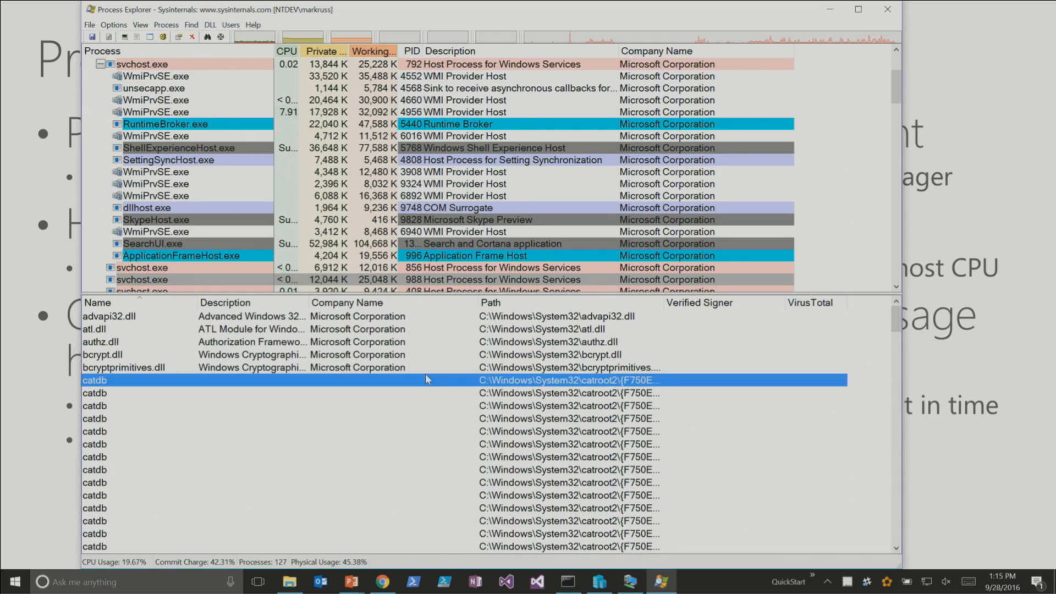
pyautogui.press('pagedown')
pyautogui.press('pagedown')
pyautogui.press('pagedown')
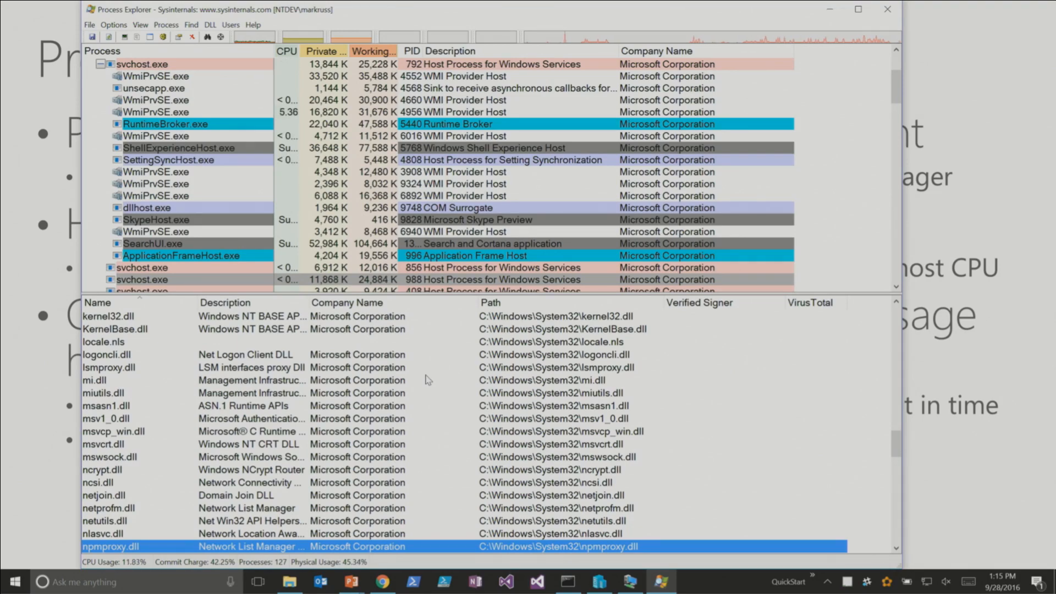
pyautogui.press('pageup')
pyautogui.press('pageup')
pyautogui.press('pageup')
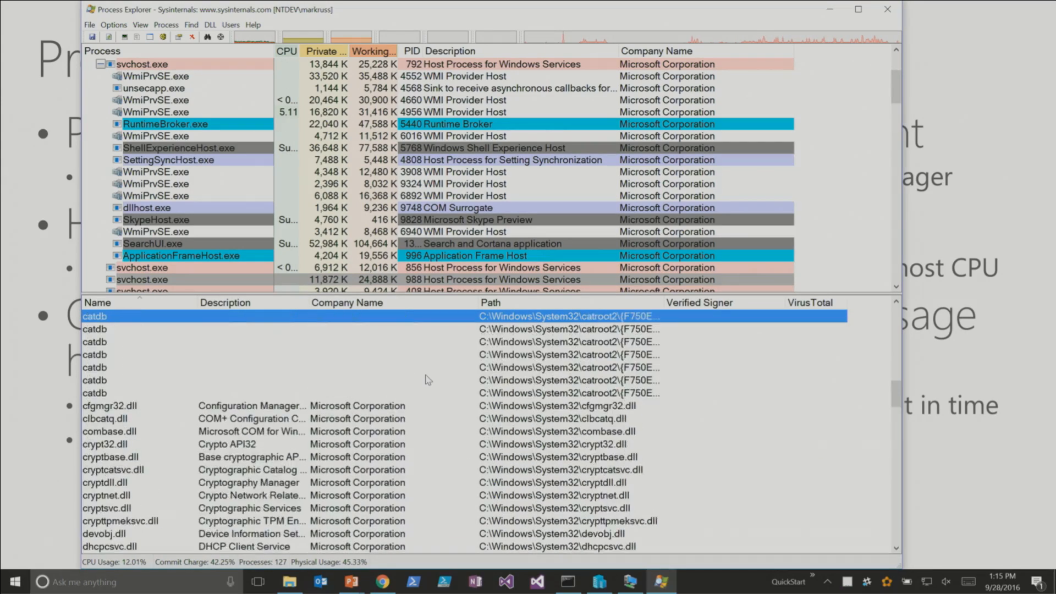
pyautogui.press('Down')
pyautogui.press('Down')
pyautogui.press('Down')
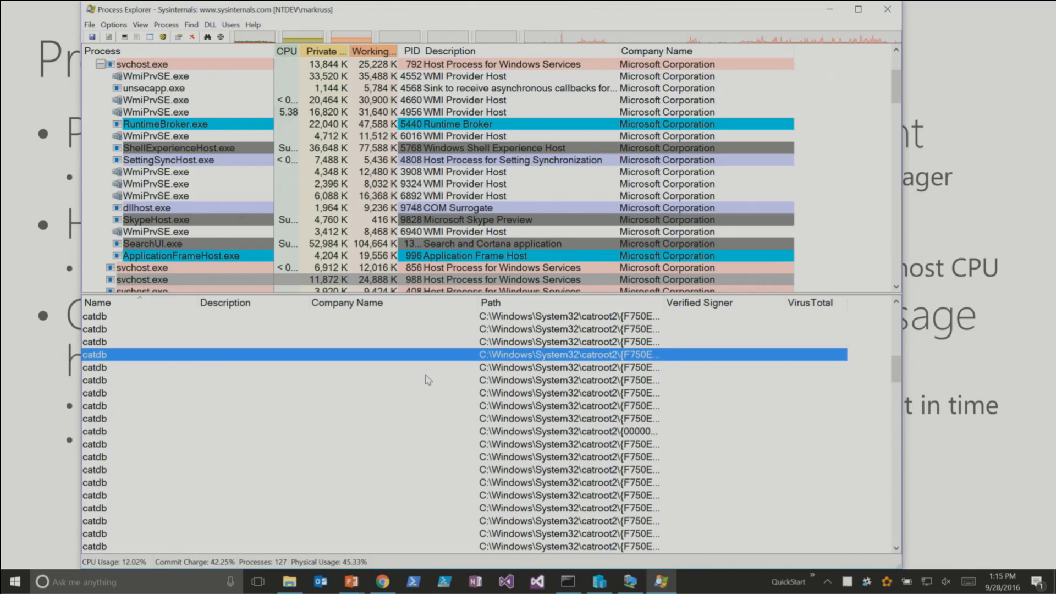
# - Sort the loaded modules by path and view the properties of IPHLPAPI.DLL
pyautogui.click(658, 307)
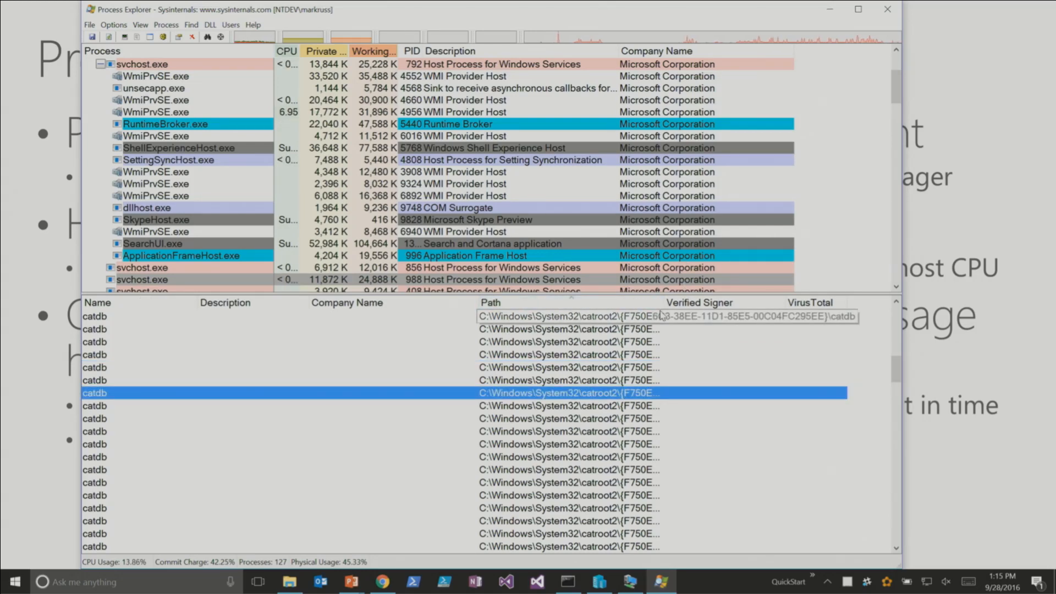
pyautogui.press('pagedown')
pyautogui.press('pagedown')
pyautogui.press('pagedown')
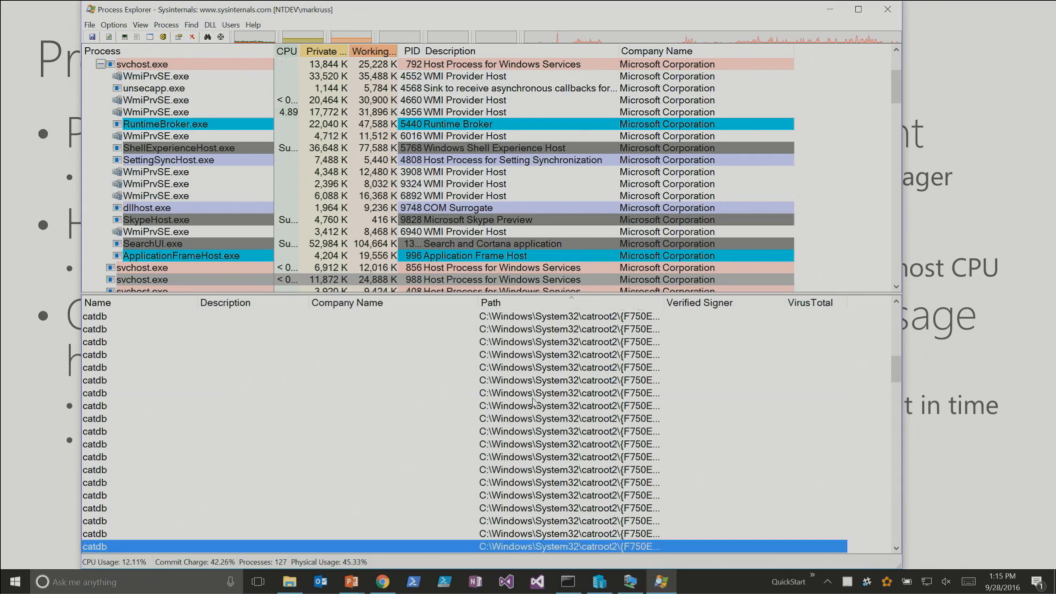
pyautogui.press('Return')
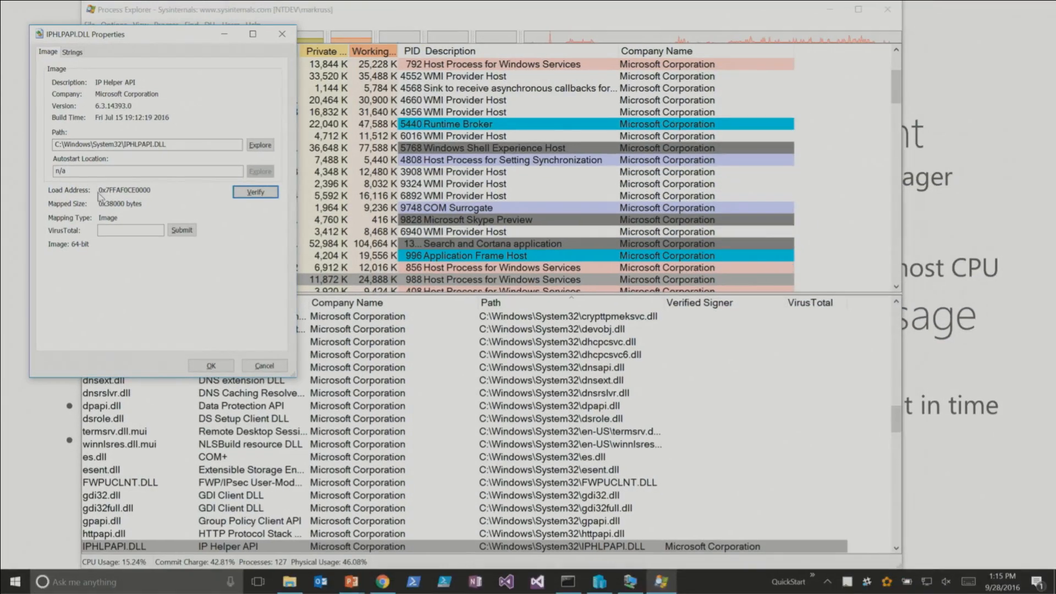
pyautogui.press('Escape')
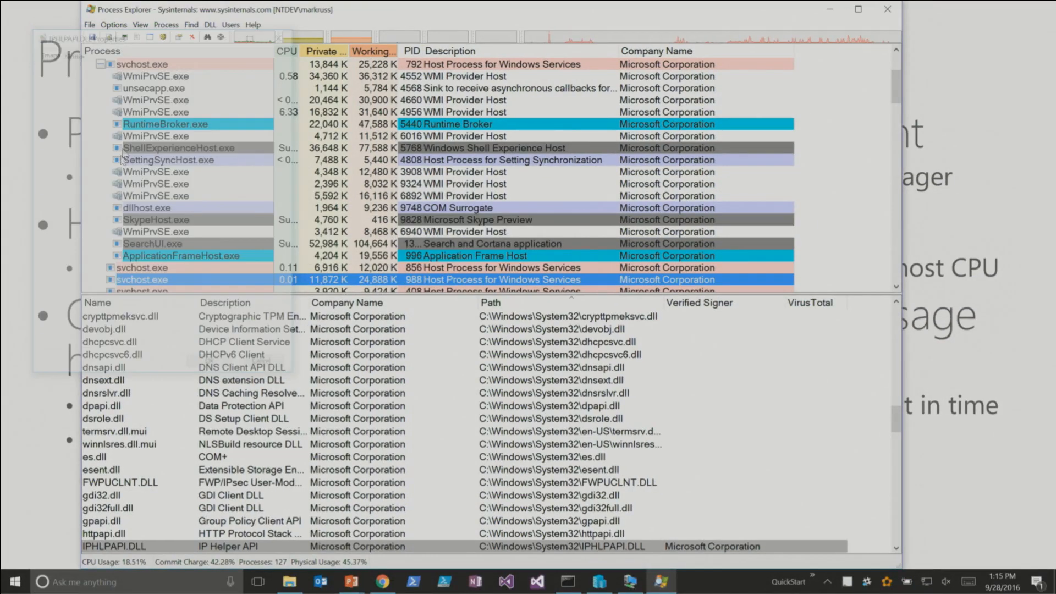
# - View the process's open handles with a wider Type column, and hide the lower pane
pyautogui.click(163, 37)
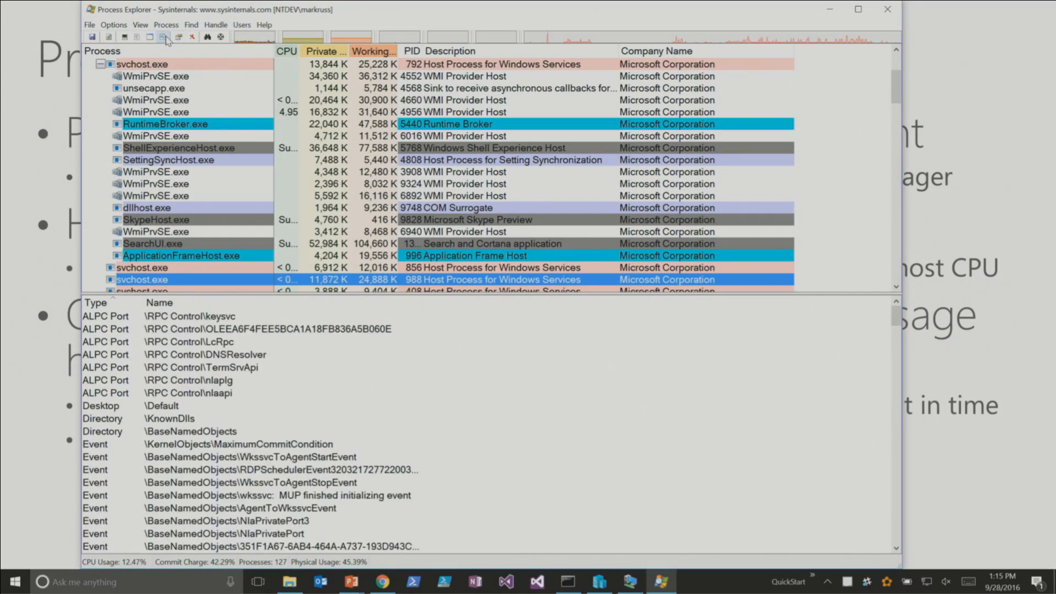
pyautogui.moveTo(143, 303); pyautogui.dragTo(173, 304)
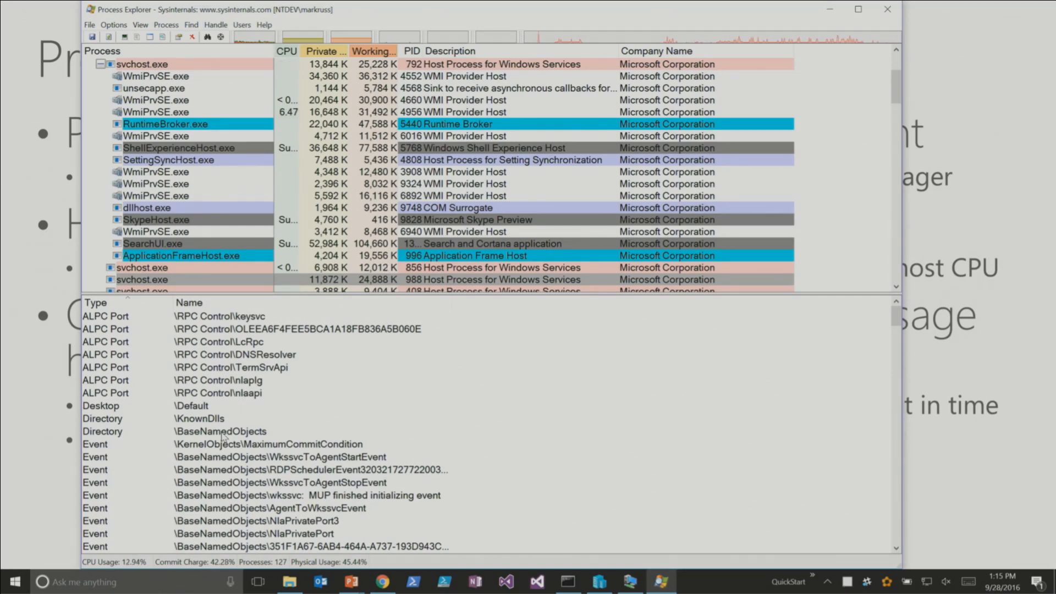
pyautogui.hotkey('ctrl', 'l')
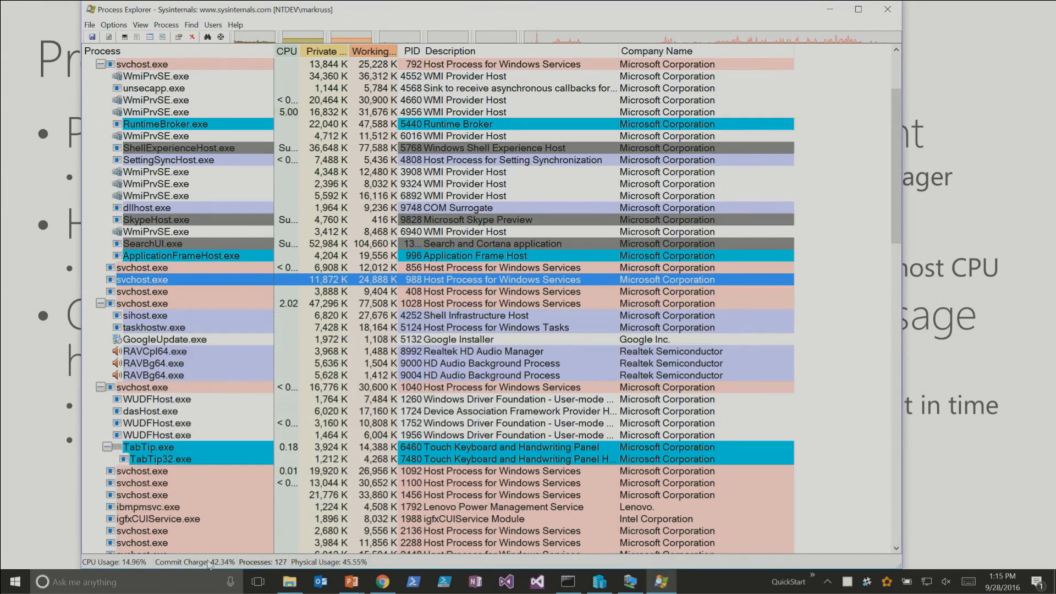
# - Switch to File Explorer and permanently delete the cantdeleteme folder from the caseof folder
pyautogui.click(289, 582)
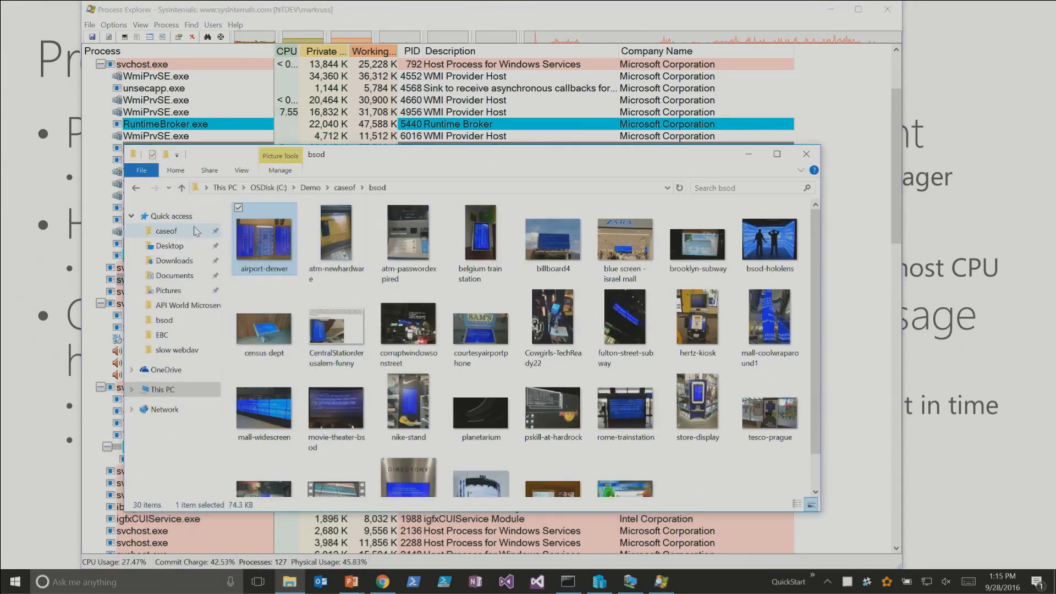
pyautogui.click(201, 231)
pyautogui.click(295, 243)
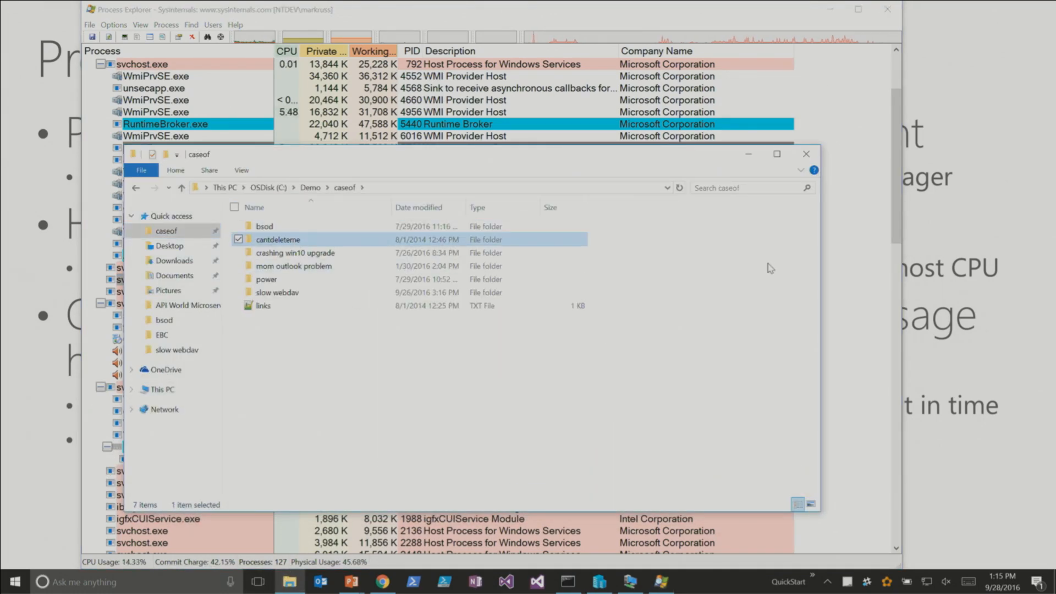
pyautogui.hotkey('shift', 'Delete')
pyautogui.press('Return')
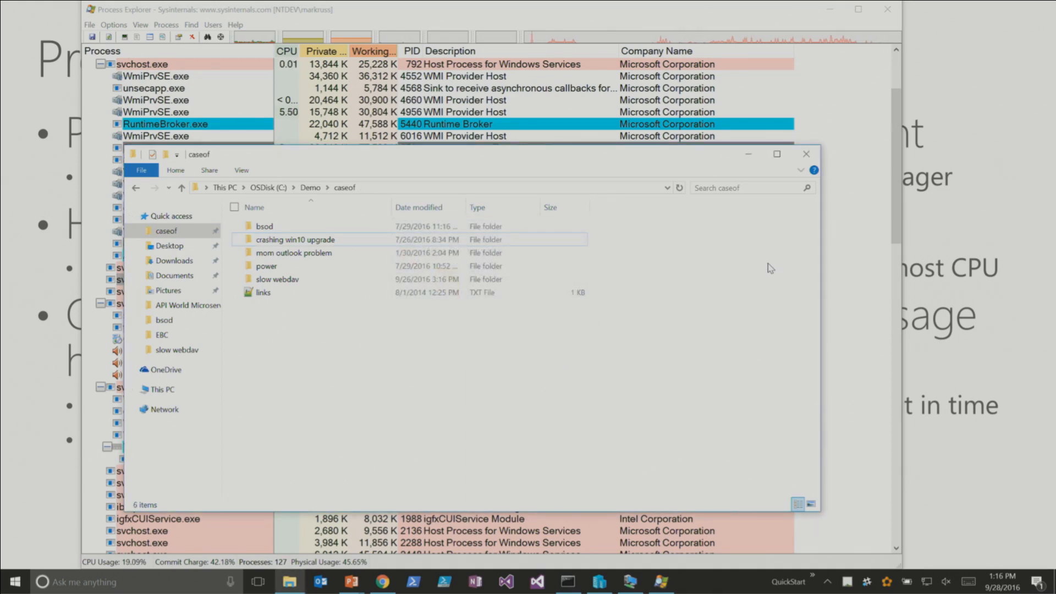
# - Switch to the Developer Command Prompt and change the working directory to C:\Demo\caseof
pyautogui.click(566, 584)
pyautogui.write('cd \\')
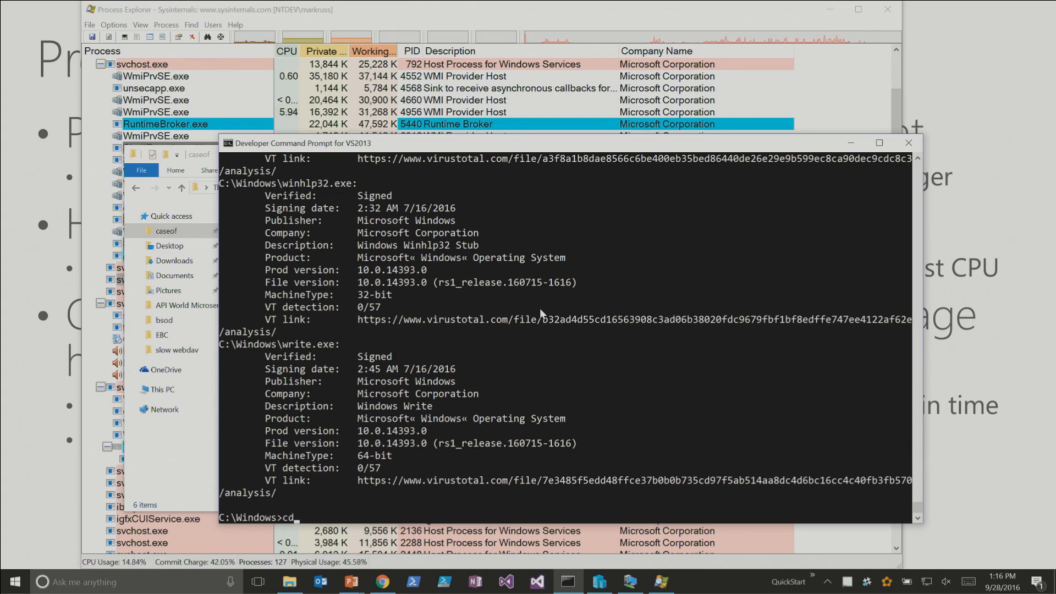
pyautogui.write('demo')
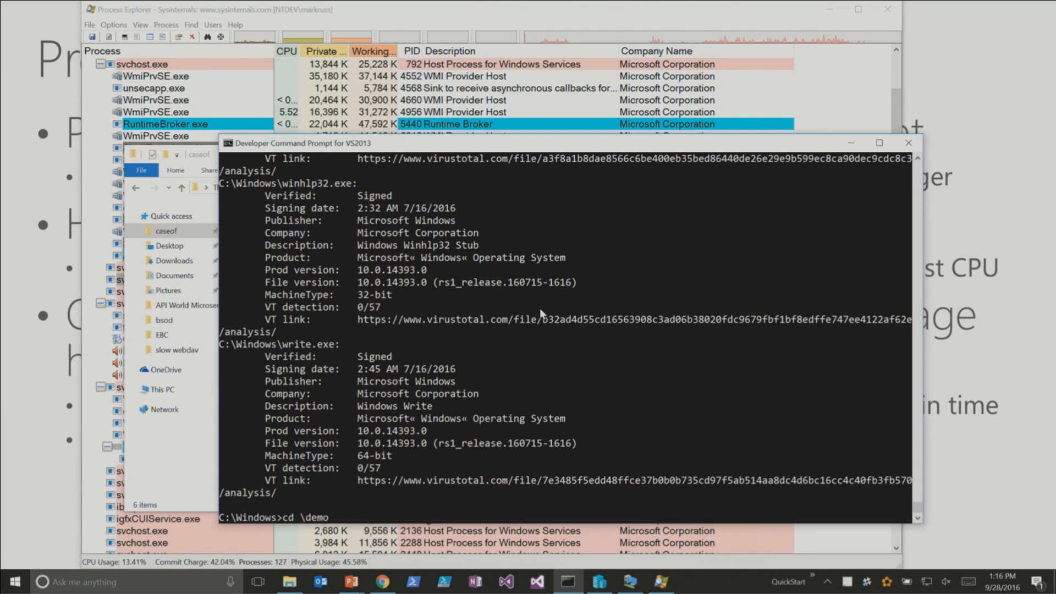
pyautogui.press('Return')
pyautogui.write('cd caseof')
pyautogui.press('Return')
# - Create a directory named cantdeleteme in caseof and make it the current directory
pyautogui.write('mkdir "cant')
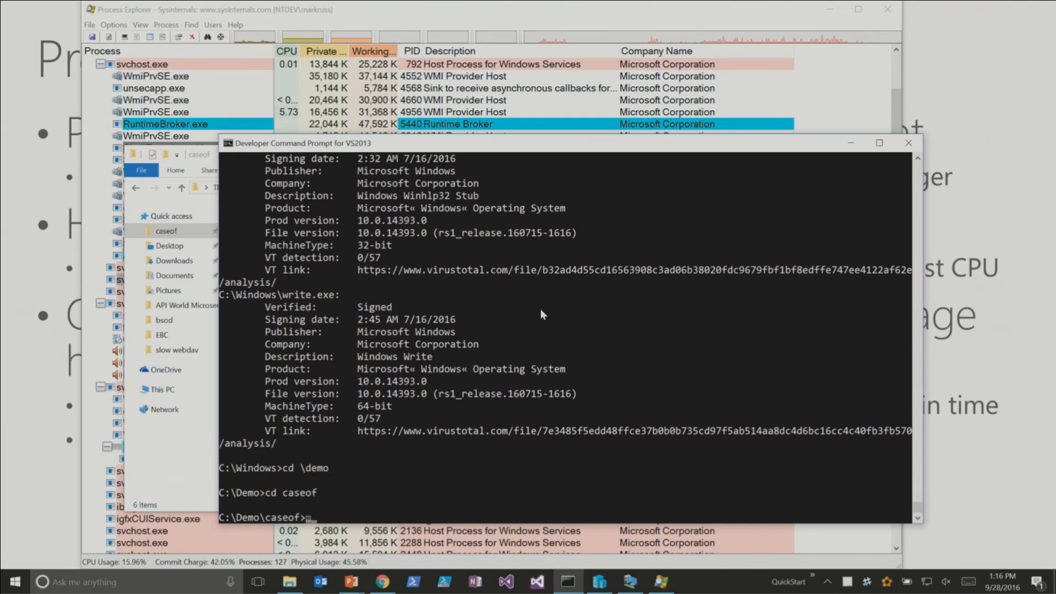
pyautogui.write('deleteme"')
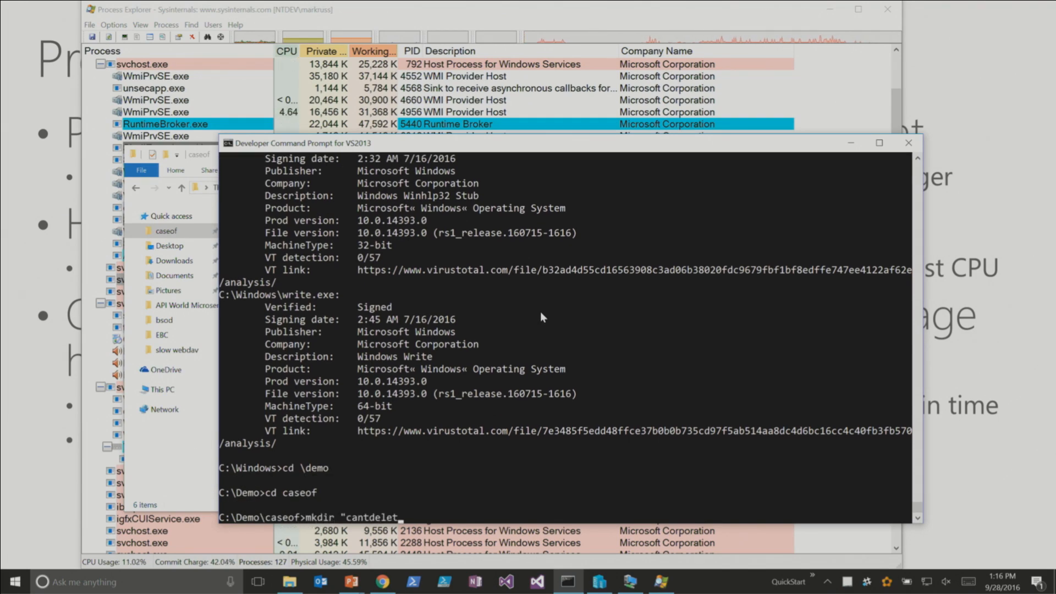
pyautogui.press('Return')
pyautogui.write('cd cantdeleteme')
pyautogui.press('Return')
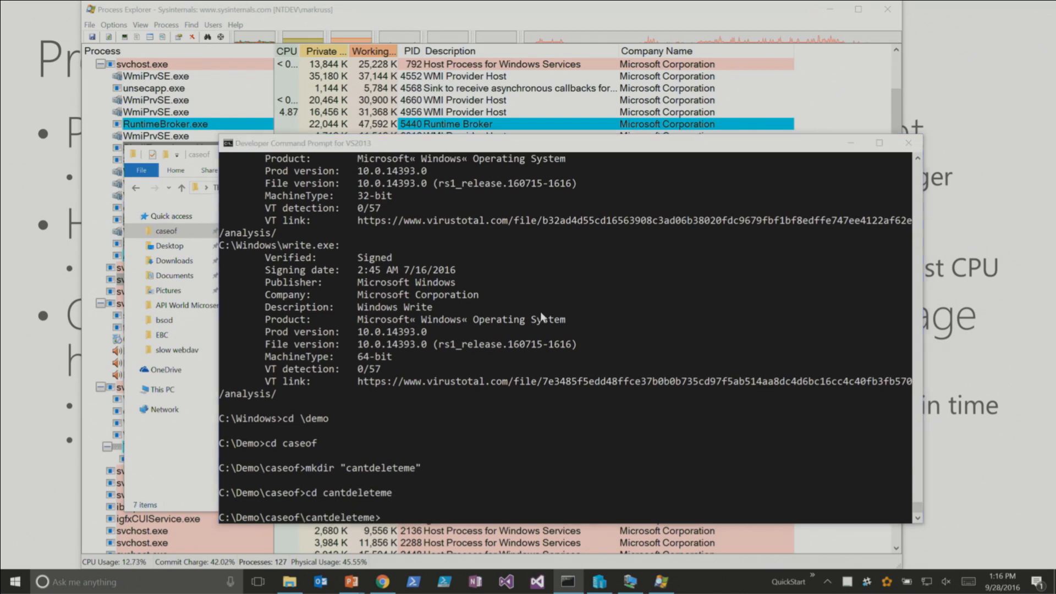
# - Switch back to File Explorer and try to permanently delete the cantdeleteme folder
pyautogui.hotkey('alt', 'Tab')
pyautogui.click(333, 238)
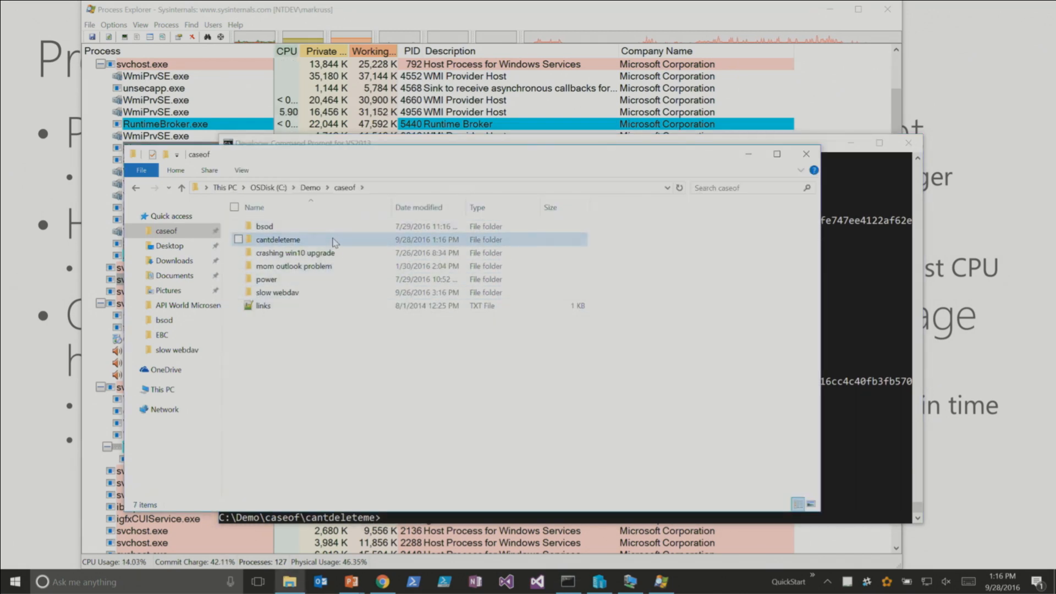
pyautogui.hotkey('shift', 'Delete')
pyautogui.press('Return')
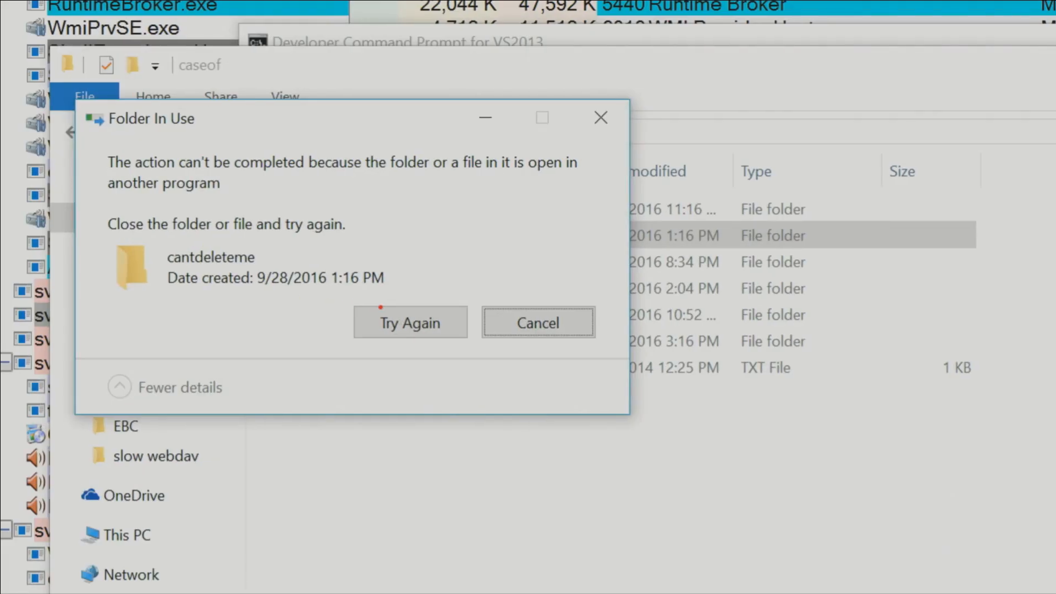
# - Draw a red stroke above the Try Again option on the zoomed Folder In Use dialog, erase it and exit the zoom
pyautogui.moveTo(380, 307); pyautogui.dragTo(480, 235)
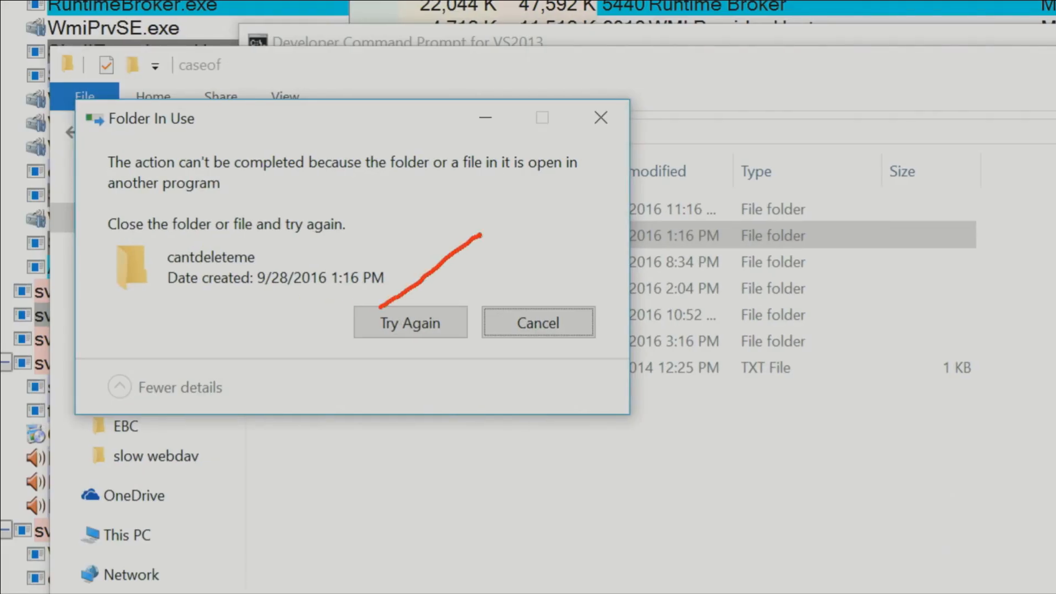
pyautogui.press('e')
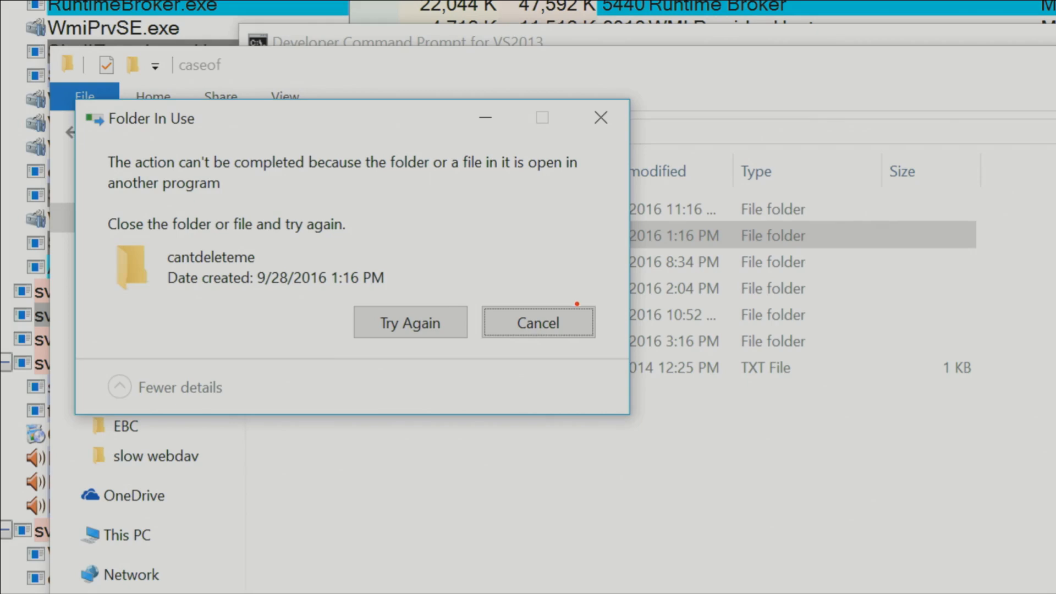
pyautogui.press('Escape')
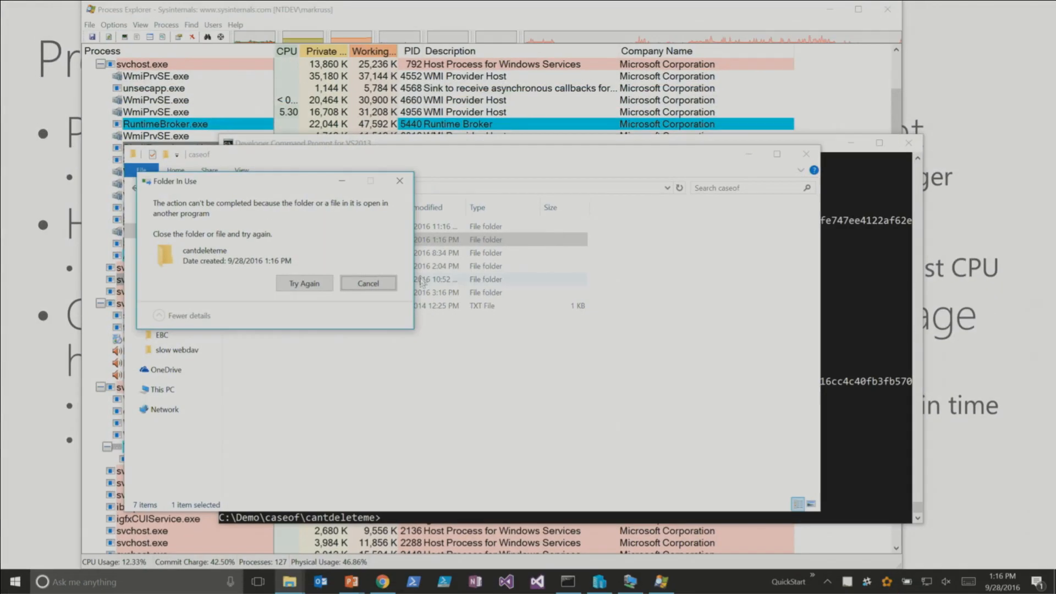
# - Switch to Process Explorer, search open handles and DLLs for "cantdelete", and close the search
pyautogui.click(477, 26)
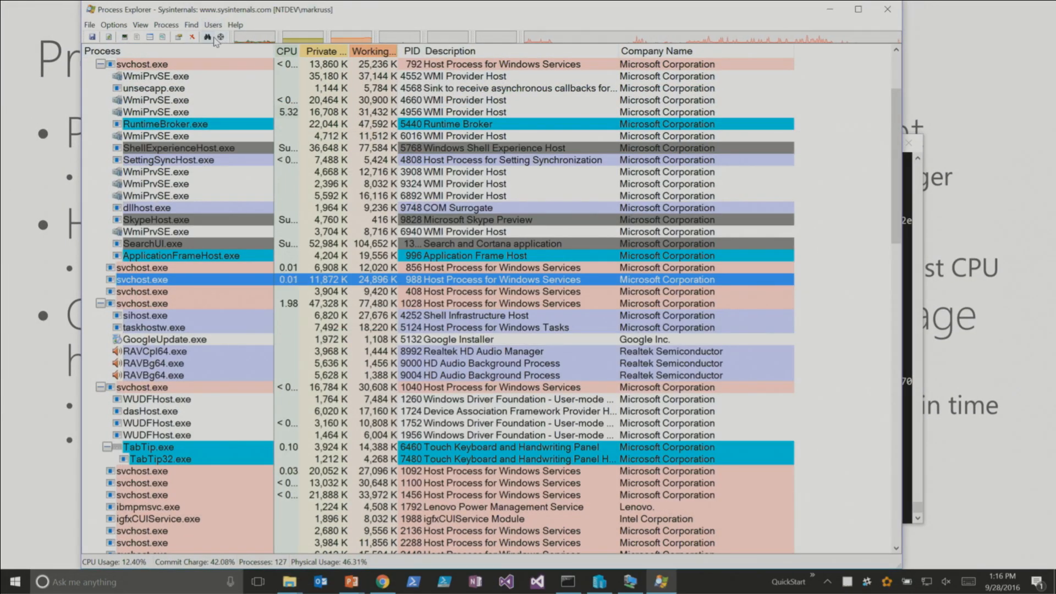
pyautogui.click(207, 37)
pyautogui.write('cantdelete')
pyautogui.press('Return')
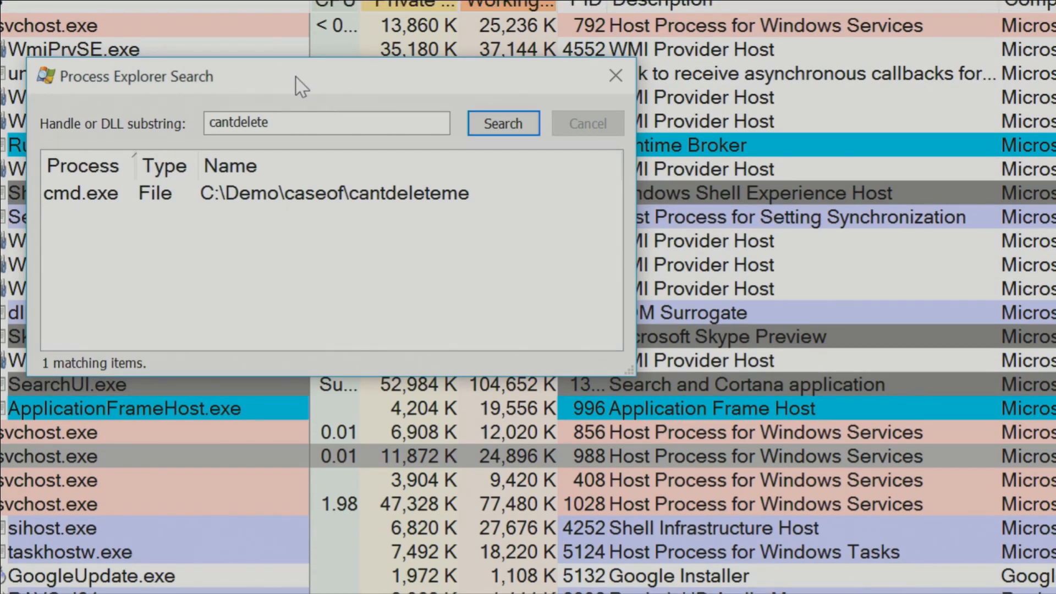
pyautogui.press('Escape')
pyautogui.click(496, 147)
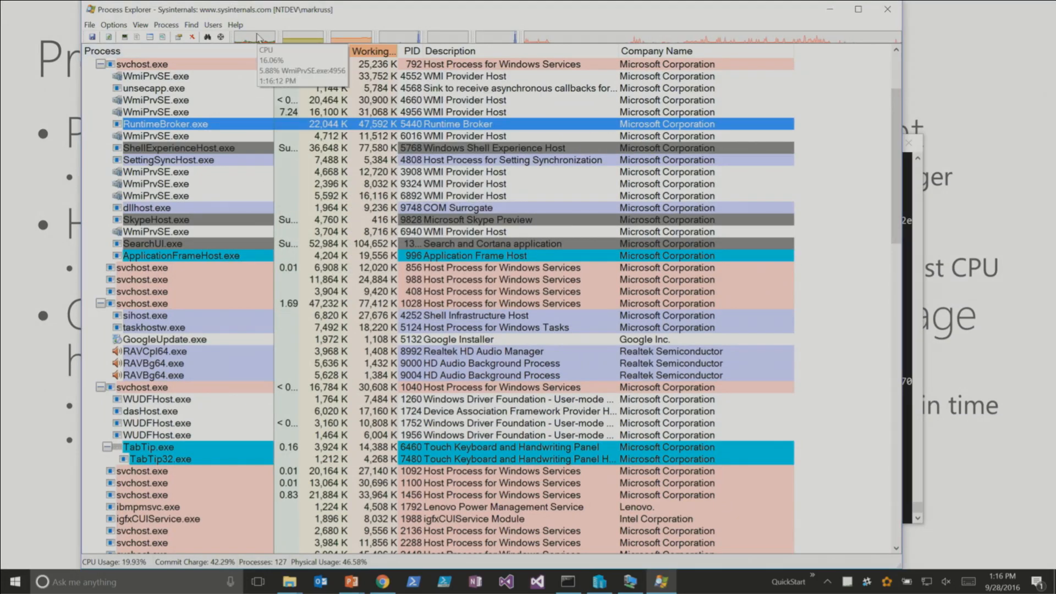
# - View the system-wide CPU history graph and the Summary graphs in System Information, then close it
pyautogui.click(253, 38)
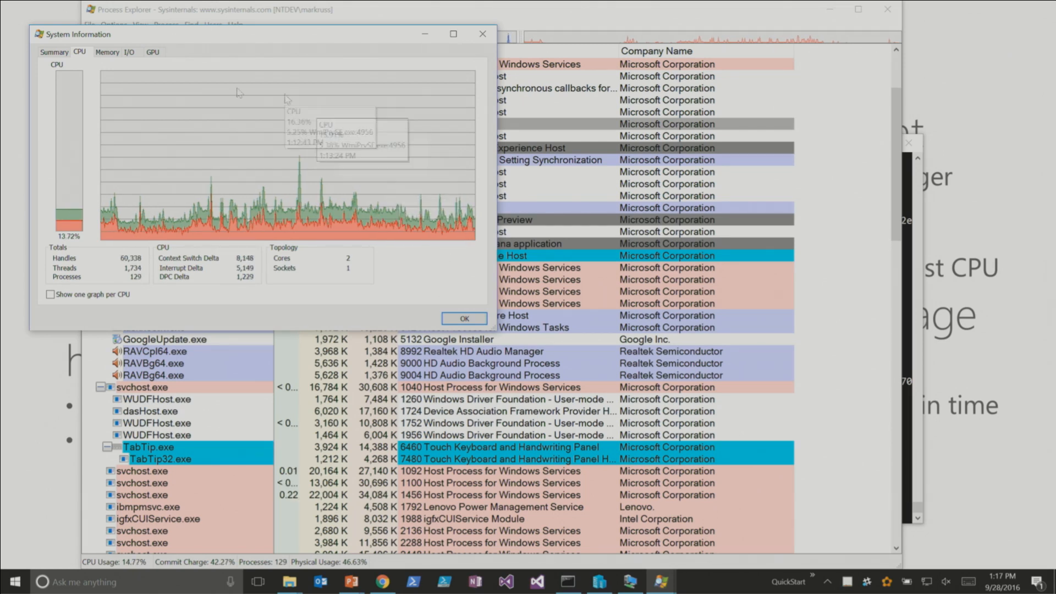
pyautogui.click(56, 52)
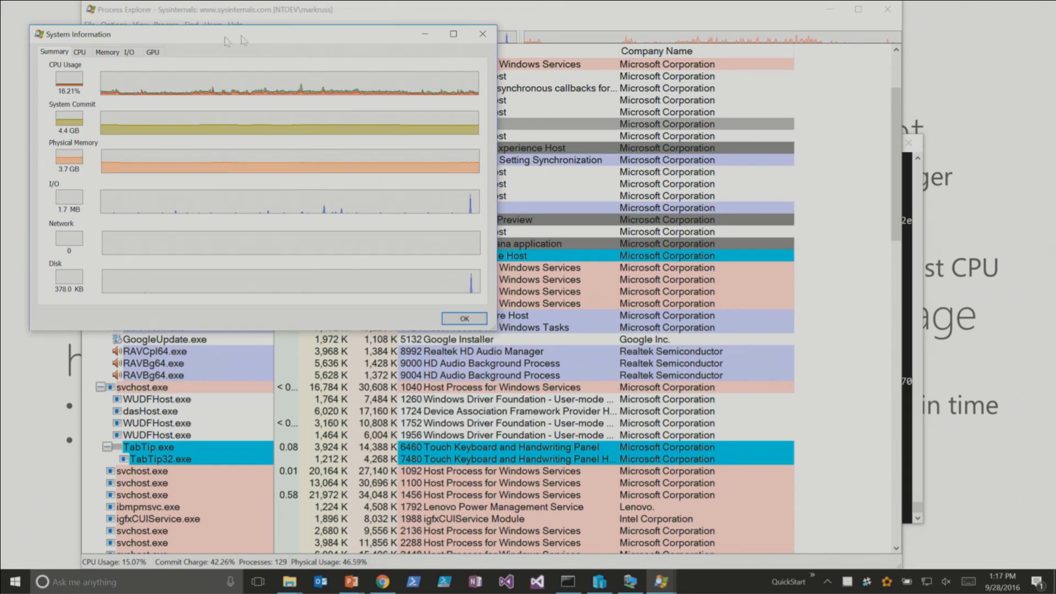
pyautogui.click(490, 34)
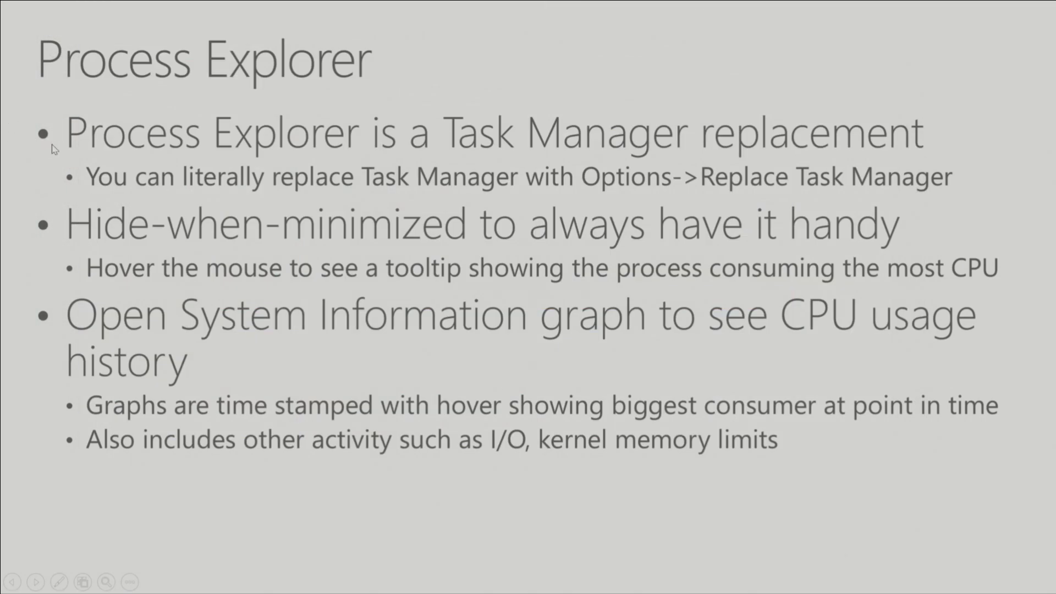
# - Review the Replace Task Manager setting among Process Explorer's options without changing it
pyautogui.hotkey('alt', 'Tab')
pyautogui.click(153, 172)
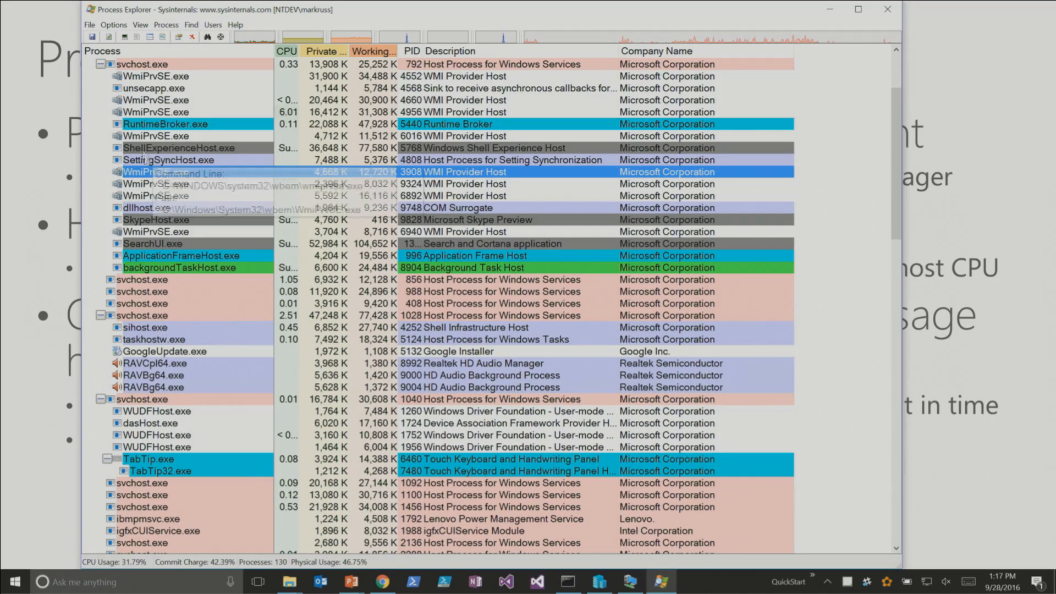
pyautogui.click(114, 24)
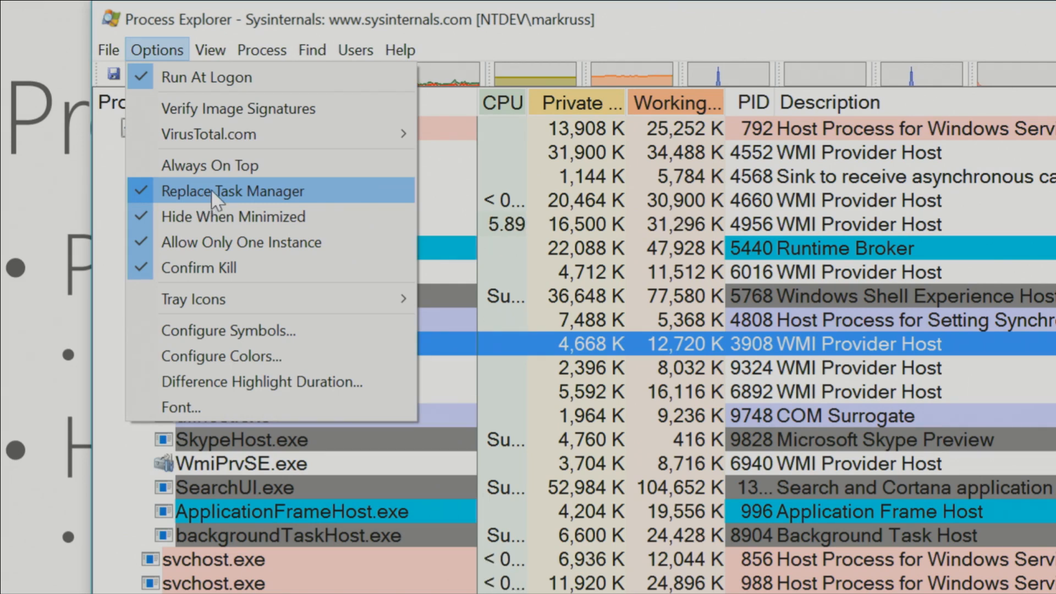
pyautogui.press('Escape')
pyautogui.click(242, 201)
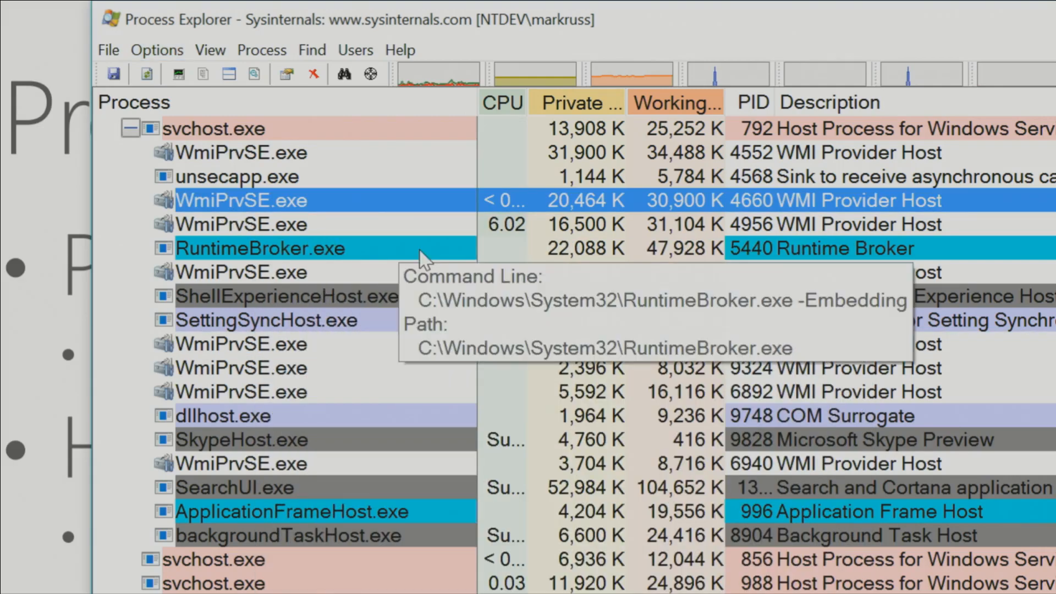
pyautogui.click(420, 251)
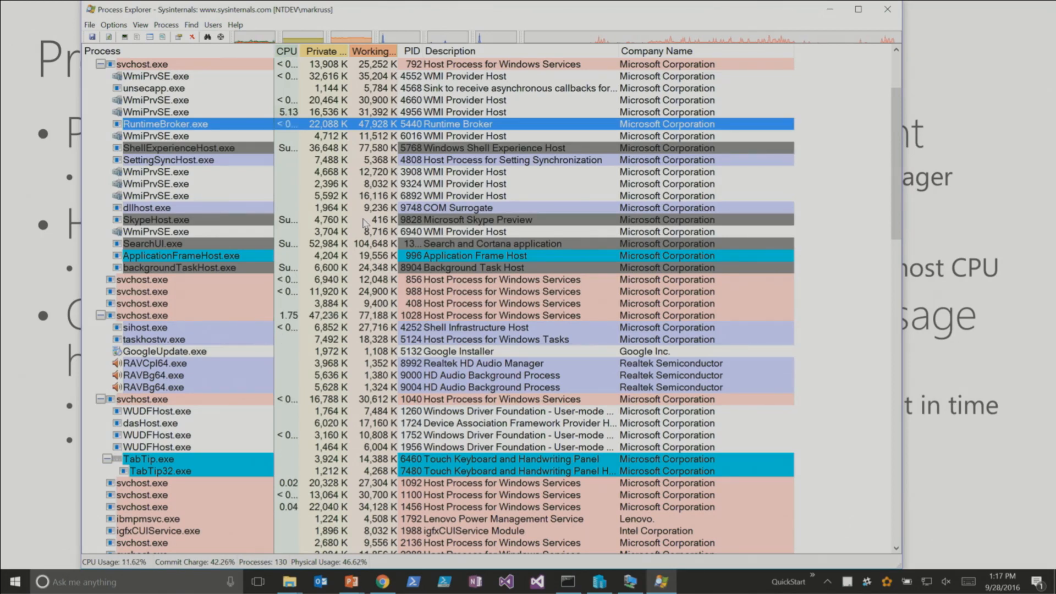
# - Check the Confirm Kill option without changing it, and advance the presentation to the Runaway Scripts slide
pyautogui.click(108, 26)
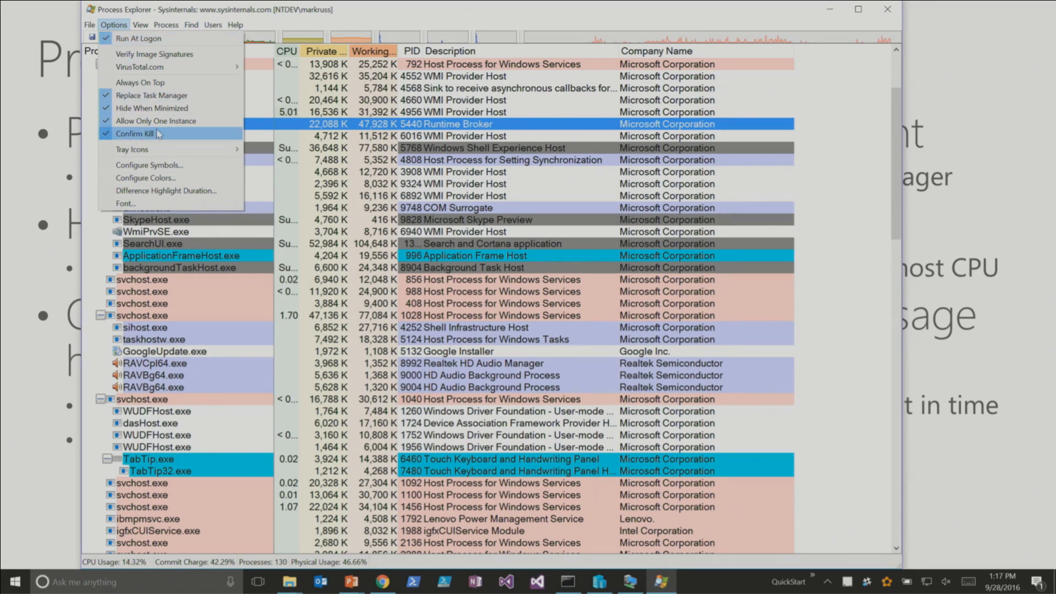
pyautogui.click(358, 174)
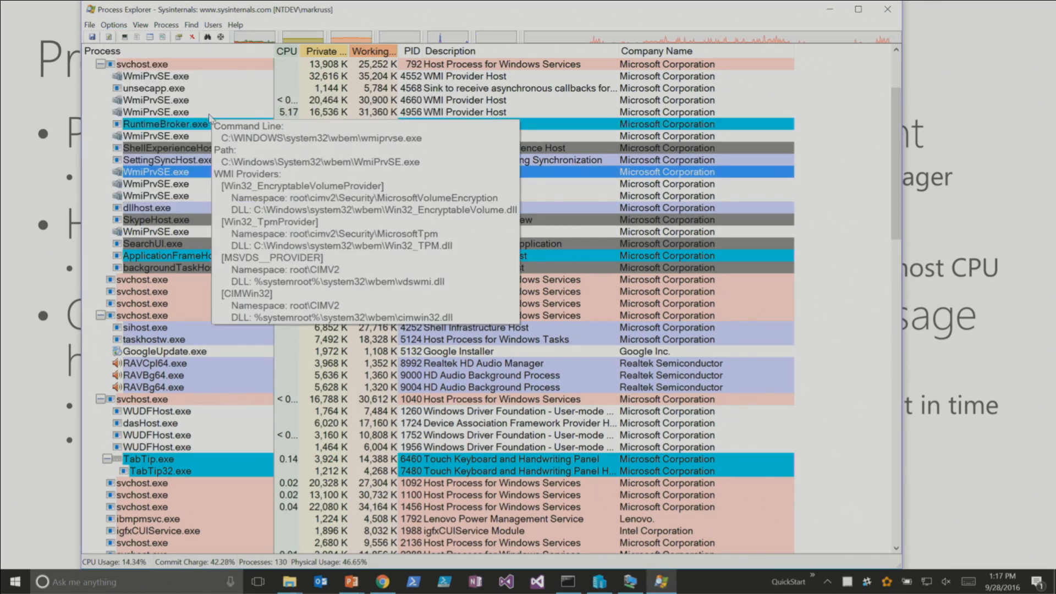
pyautogui.click(355, 160)
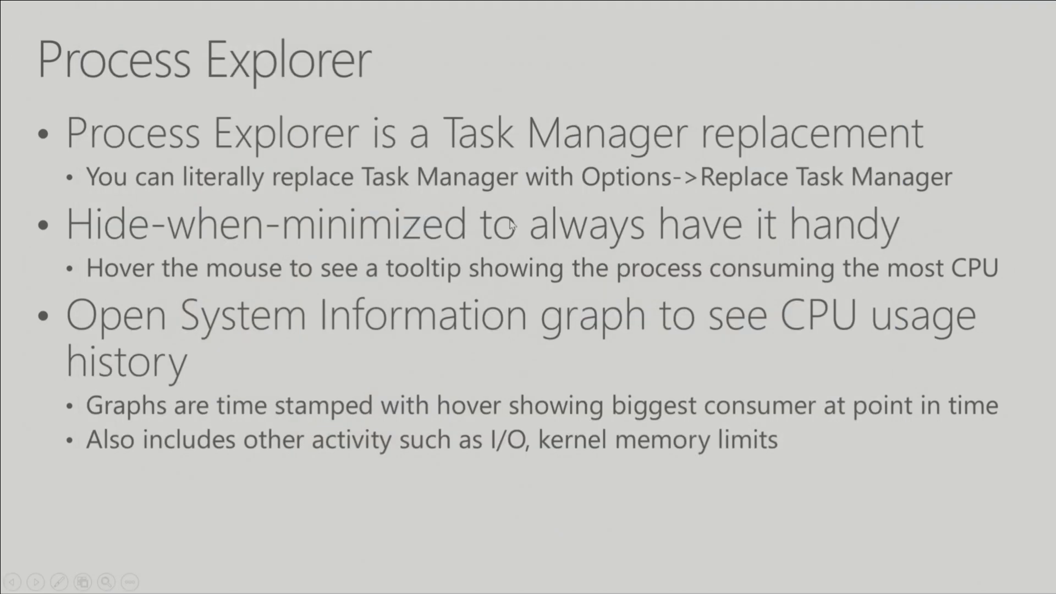
pyautogui.press('Right')
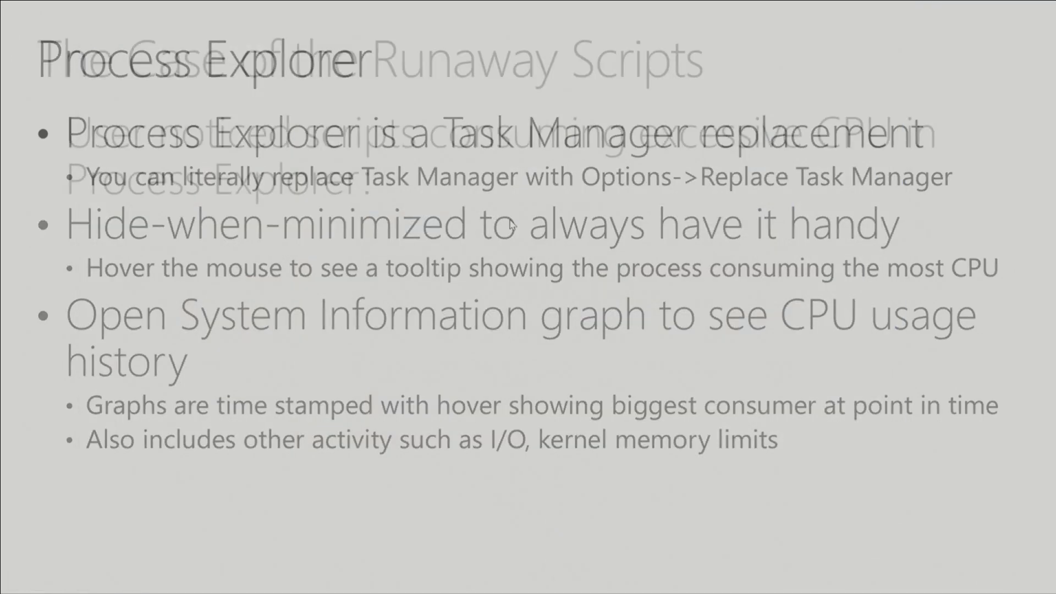
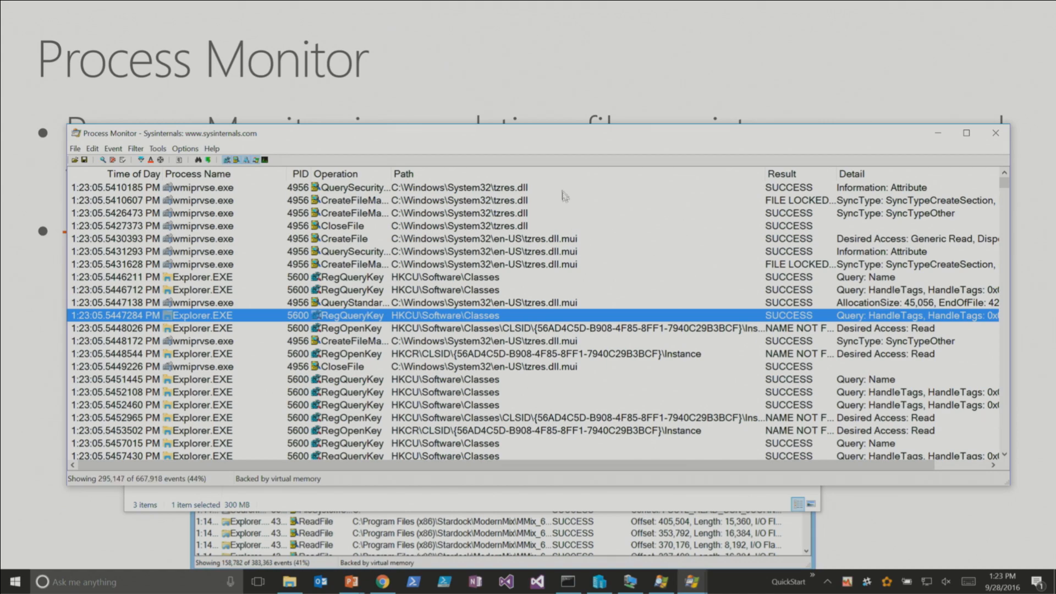
# - Review the captured wmiprvse.exe file events and the Explorer.EXE registry events in the Process Monitor trace
pyautogui.click(393, 190)
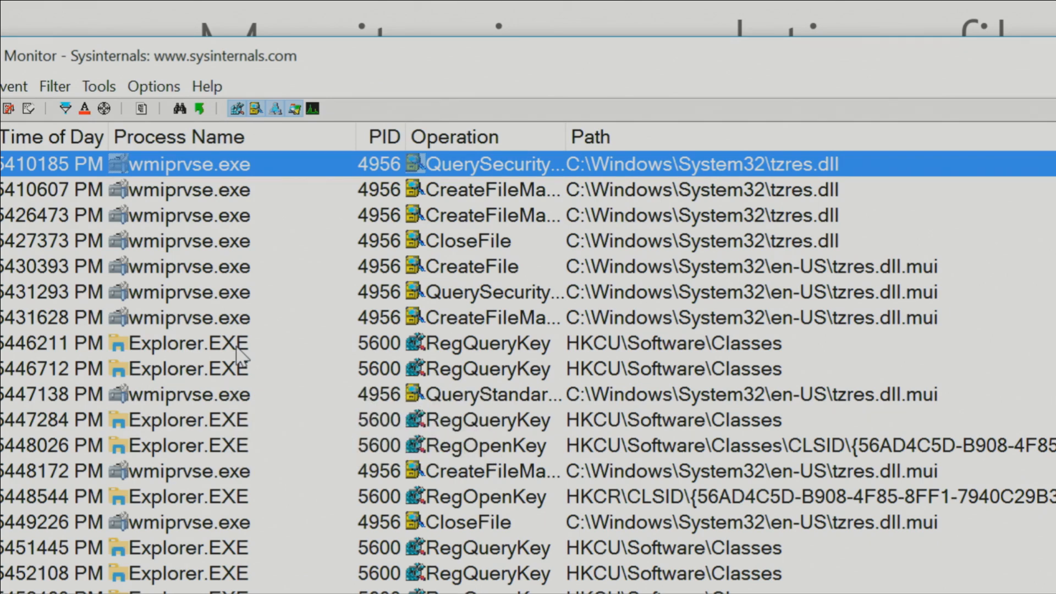
pyautogui.press('Down')
pyautogui.press('Down')
pyautogui.press('Down')
pyautogui.press('Down')
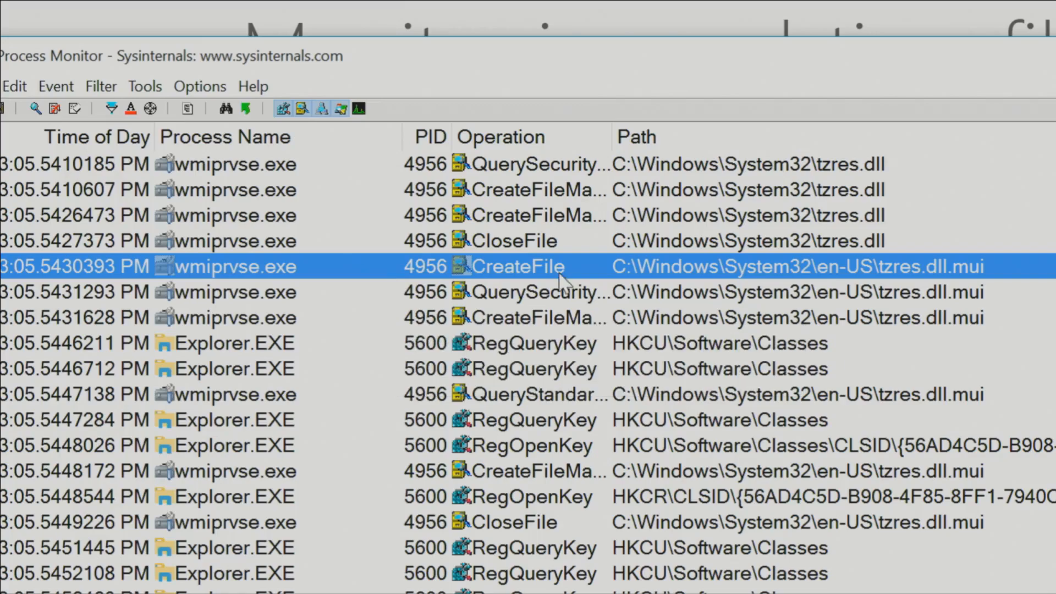
pyautogui.scroll(-6, 635, 409)
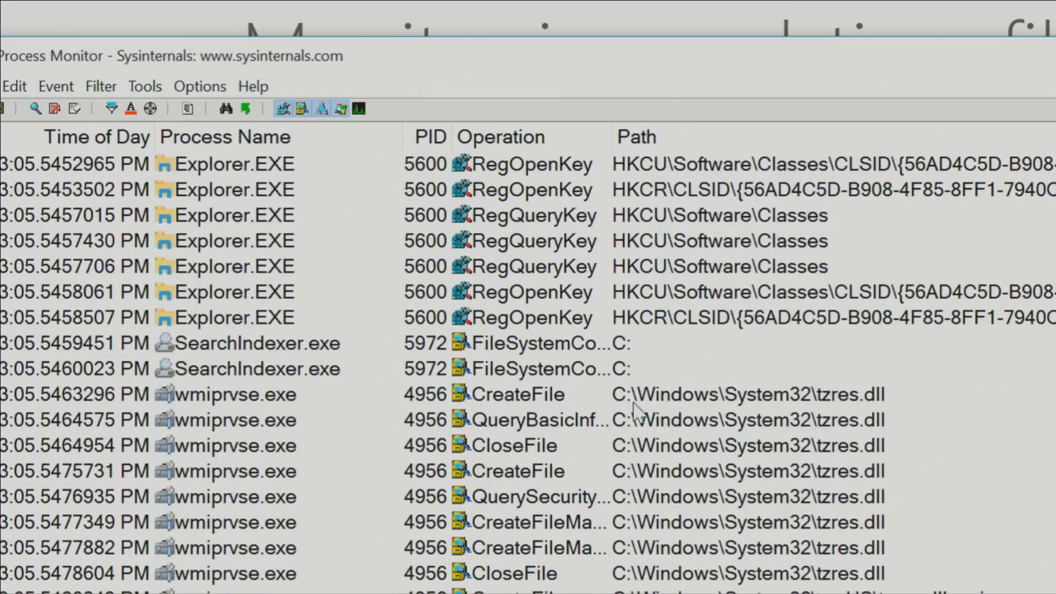
pyautogui.click(682, 348)
pyautogui.press('Up')
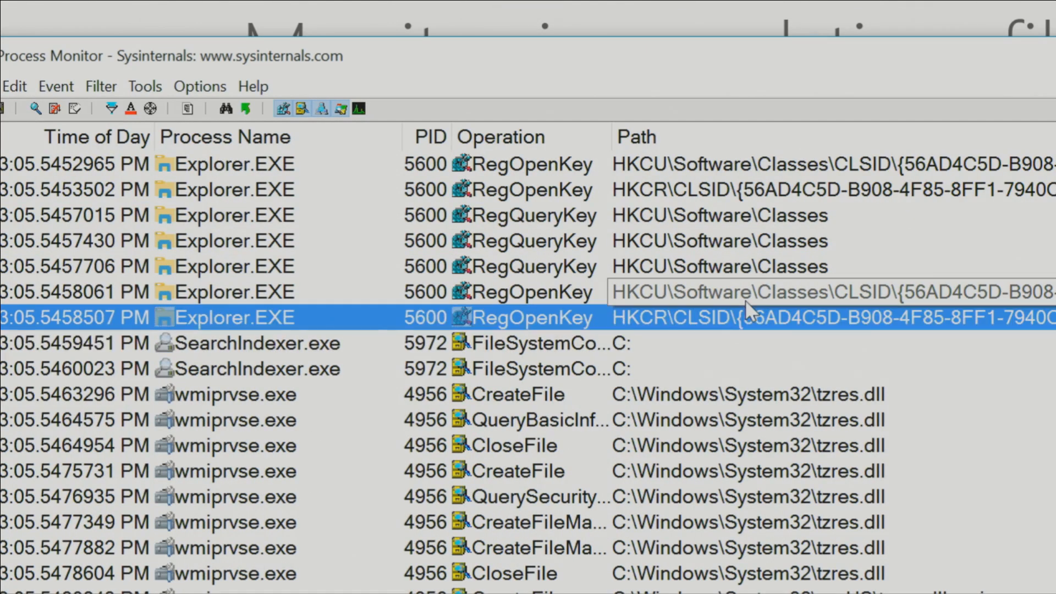
pyautogui.click(746, 301)
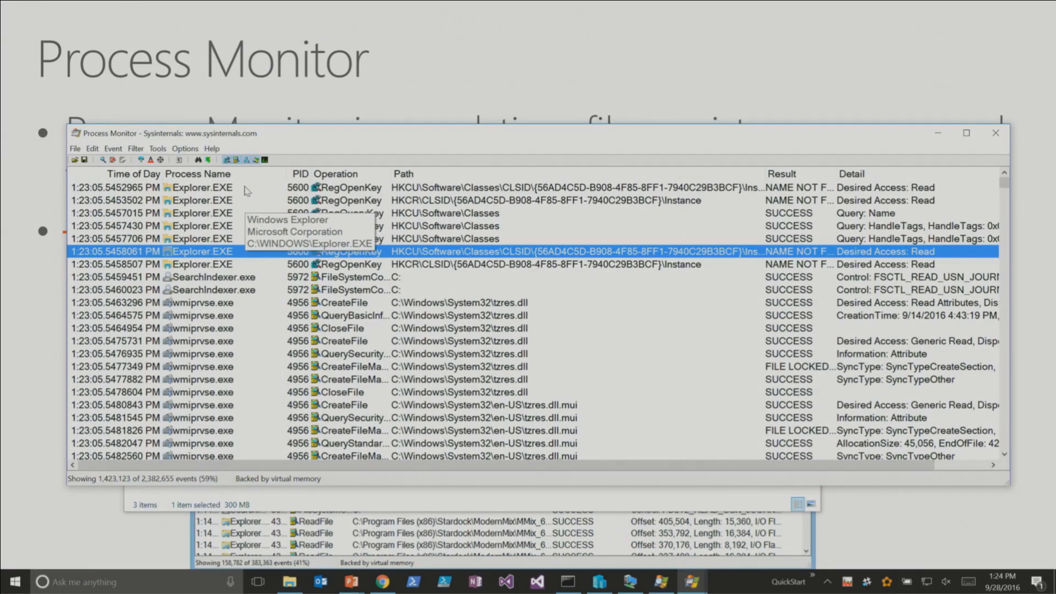
# - Inspect the process details of an Explorer.EXE RegOpenKey event and the properties of its UIRibbonRes.dll module, and close them
pyautogui.doubleClick(246, 187)
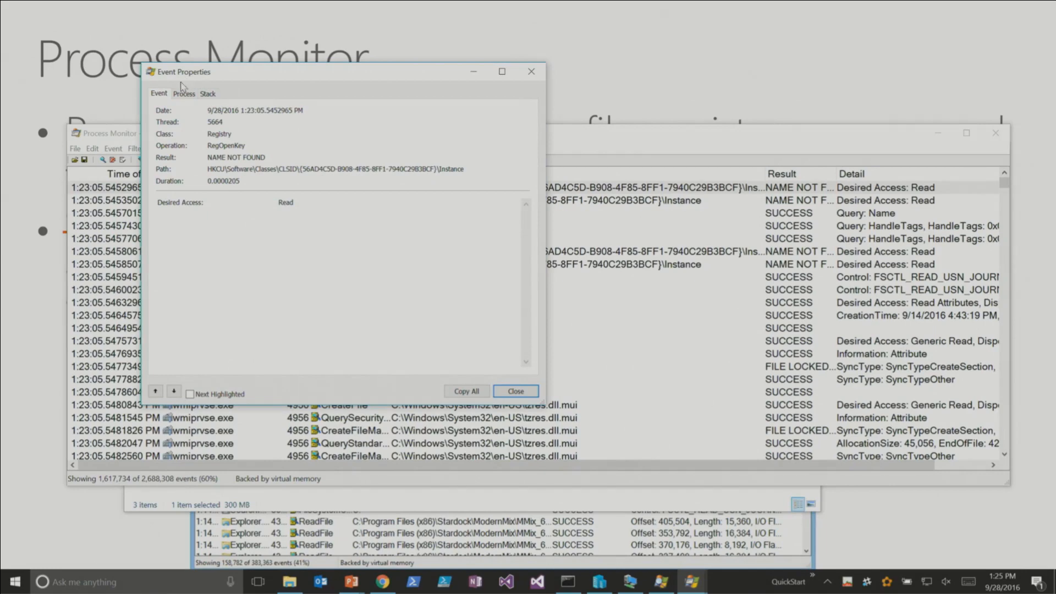
pyautogui.click(174, 88)
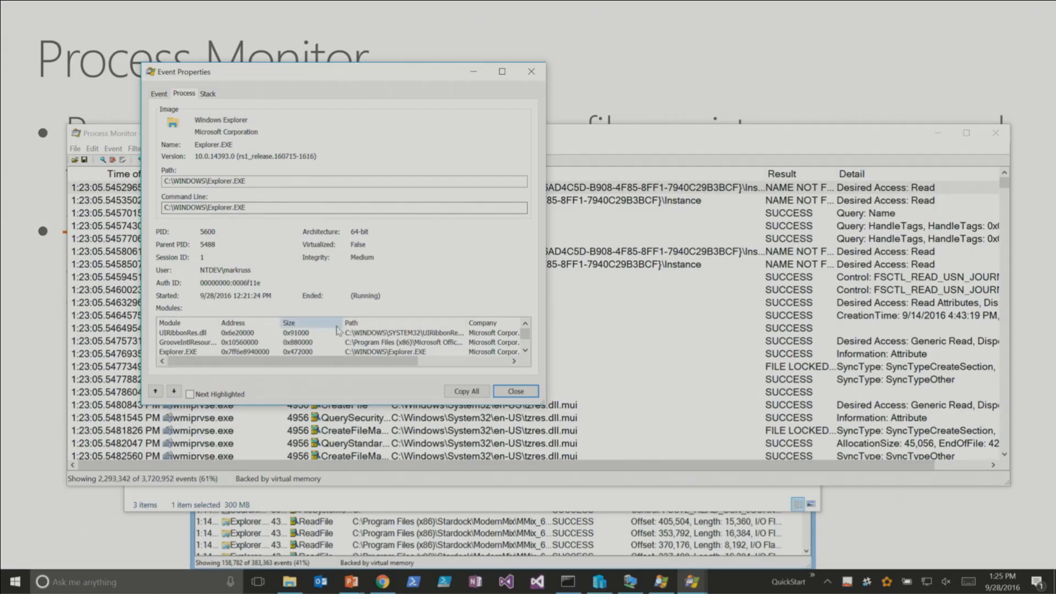
pyautogui.doubleClick(337, 332)
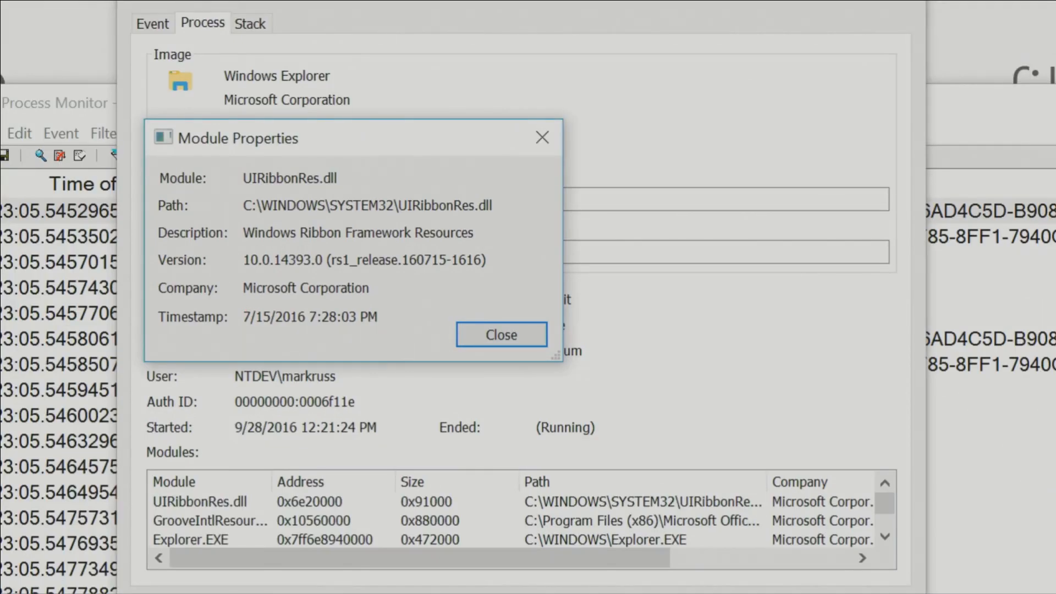
pyautogui.moveTo(489, 246); pyautogui.dragTo(594, 188)
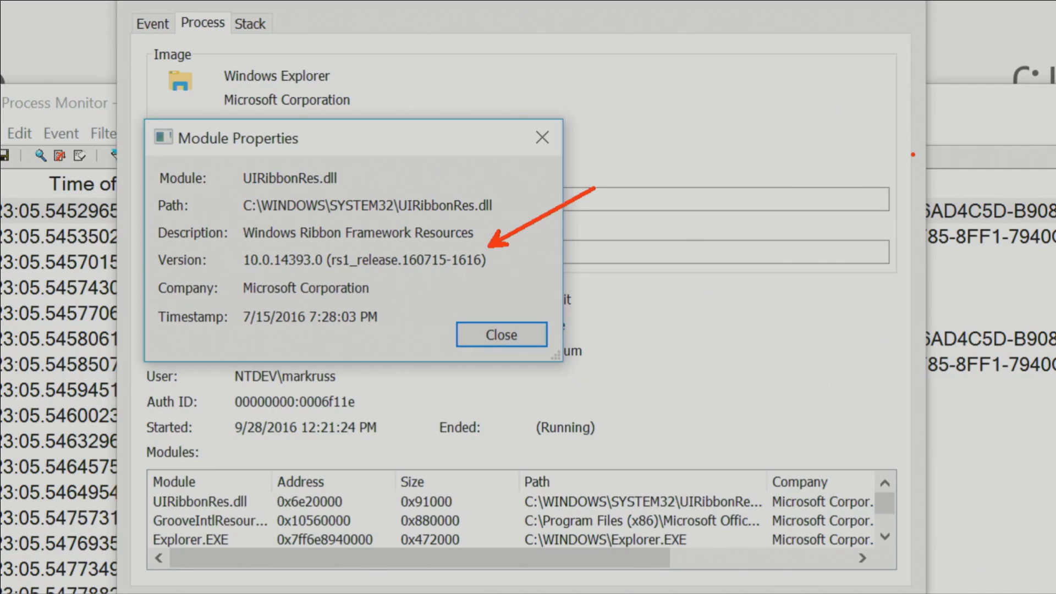
pyautogui.press('Escape')
pyautogui.press('Escape')
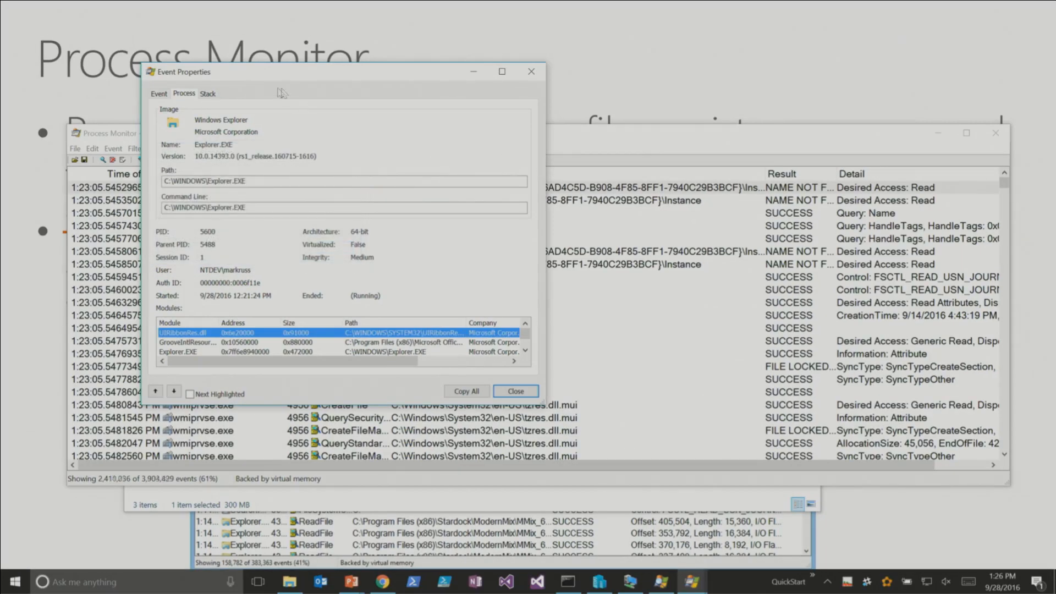
pyautogui.click(531, 71)
# - Look over the wmiprvse.exe events on tzres.dll and stop capturing events
pyautogui.click(515, 328)
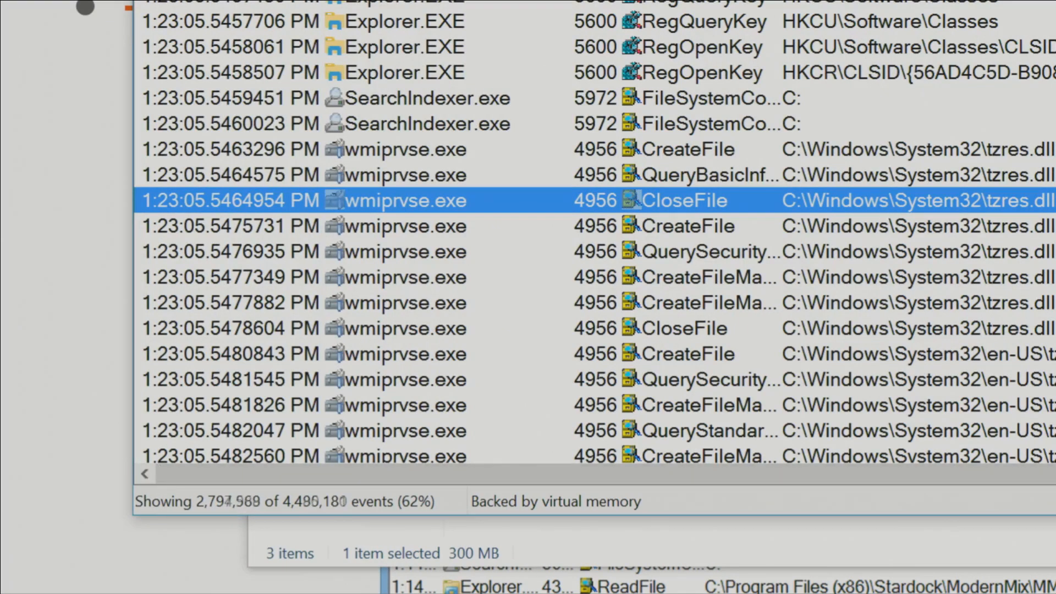
pyautogui.click(448, 233)
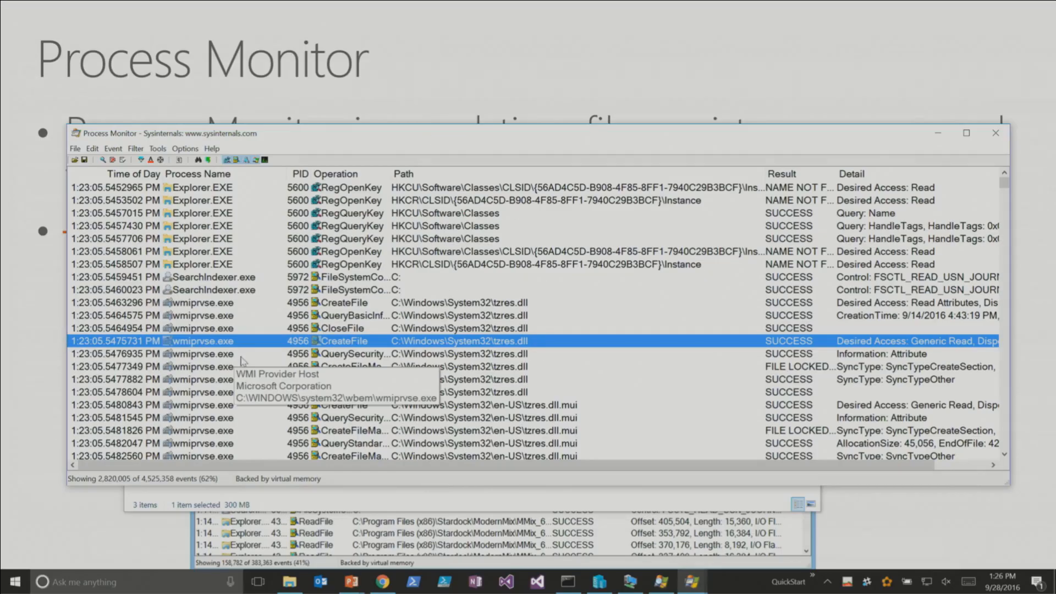
pyautogui.click(236, 329)
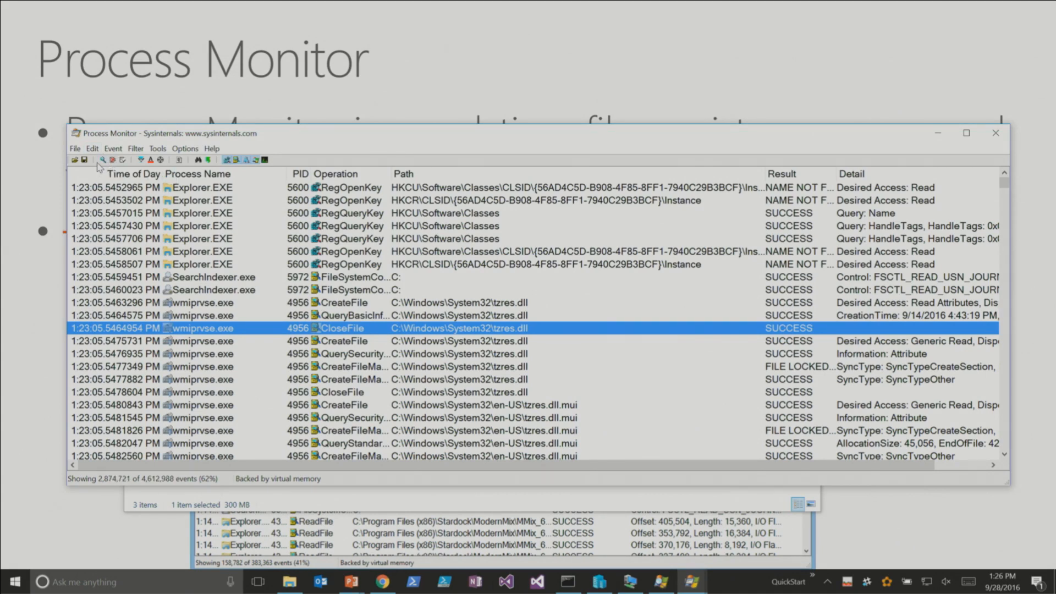
pyautogui.click(407, 253)
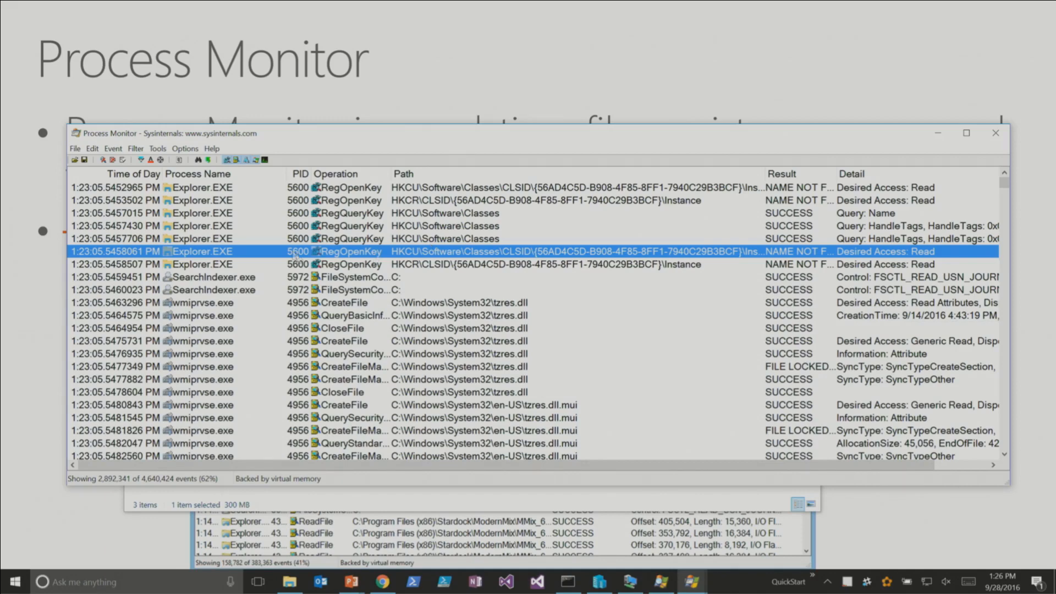
# - Filter the large trace to include only Explorer.EXE events
pyautogui.rightClick(208, 226)
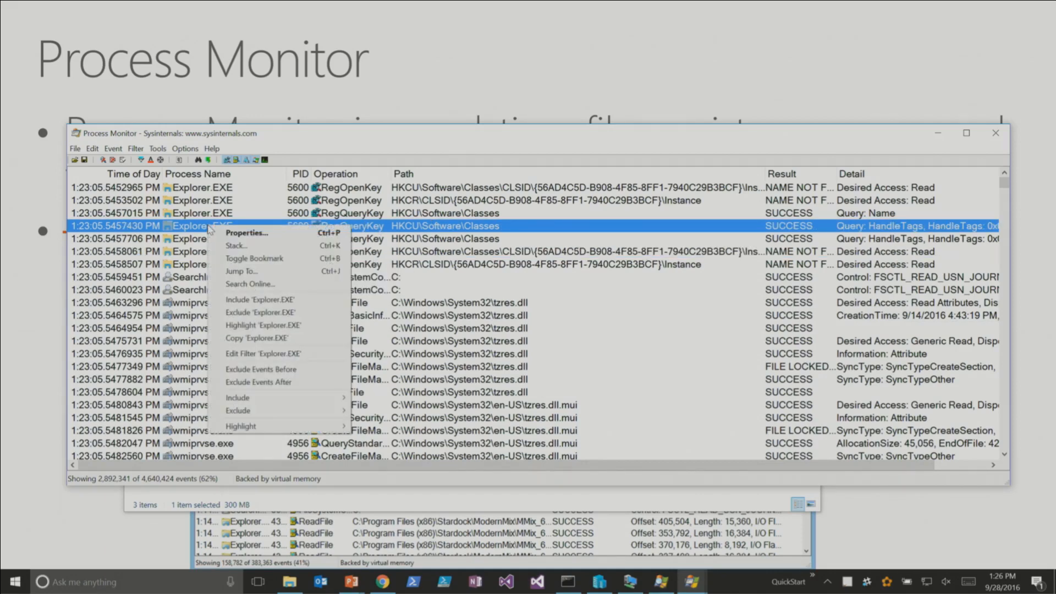
pyautogui.click(260, 302)
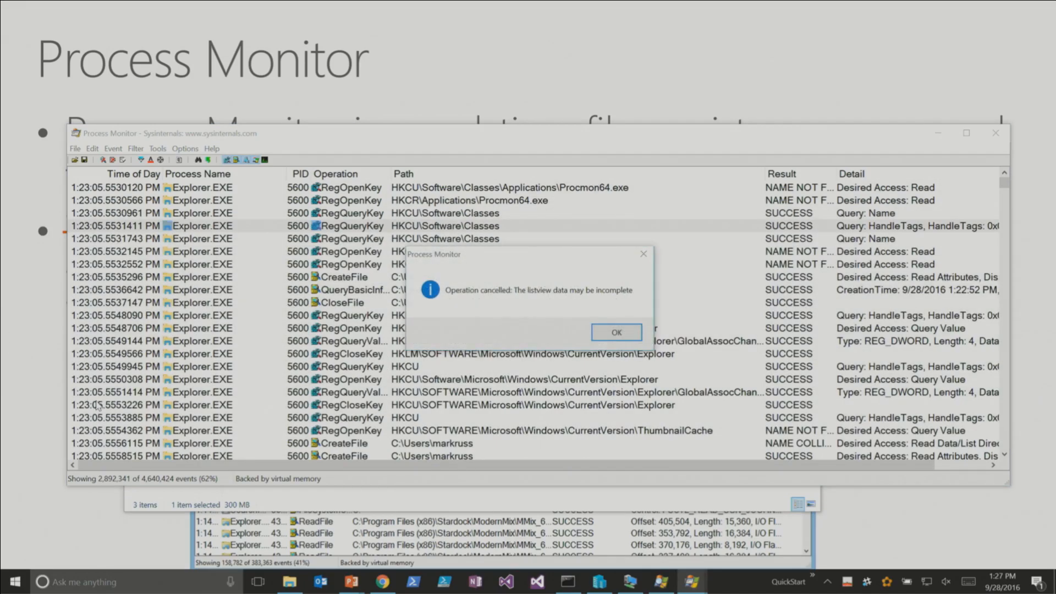
pyautogui.press('Return')
# - Clear the captured events and record a short new trace
pyautogui.click(110, 417)
pyautogui.hotkey('ctrl', 'x')
pyautogui.hotkey('ctrl', 'e')
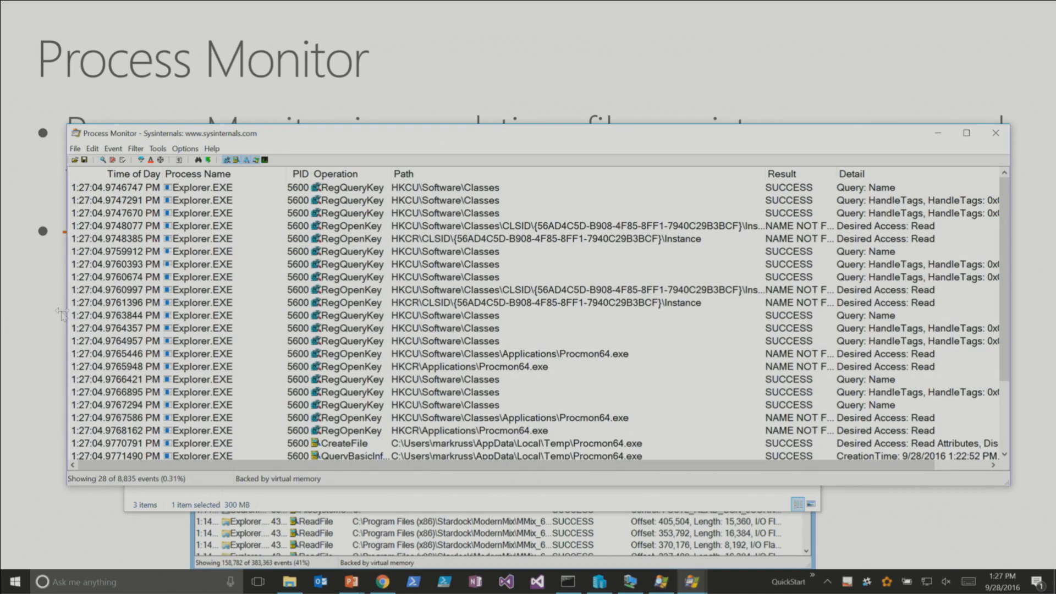
# - Narrow the new trace to Explorer.EXE RegOpenKey events on the HKCR\CLSID\{56AD4C5D-B908-4F85-8FF1-7940C29B3BCF}\Instance path
pyautogui.click(193, 251)
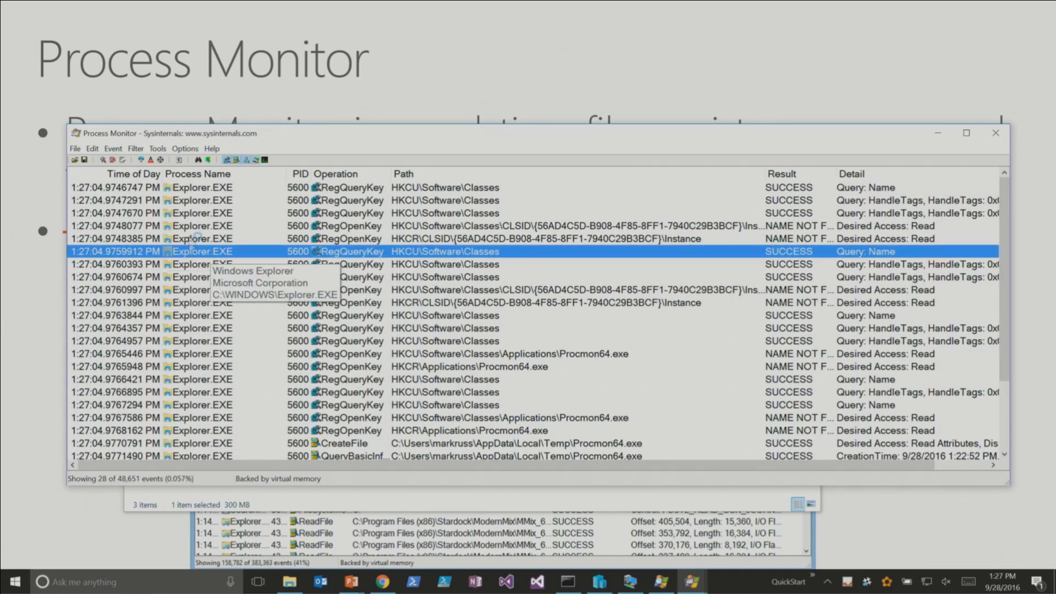
pyautogui.rightClick(191, 238)
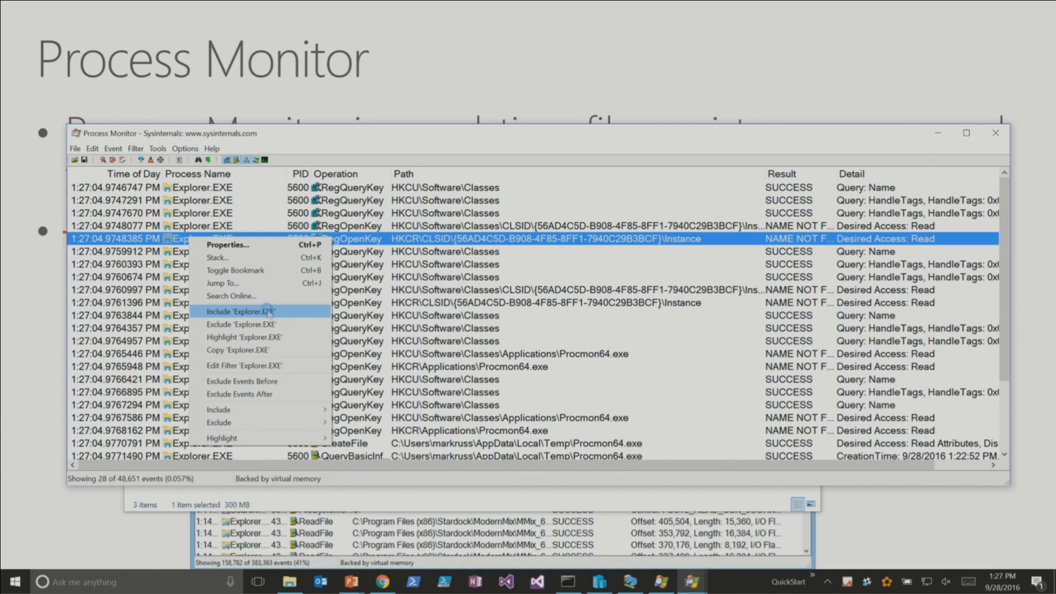
pyautogui.click(269, 312)
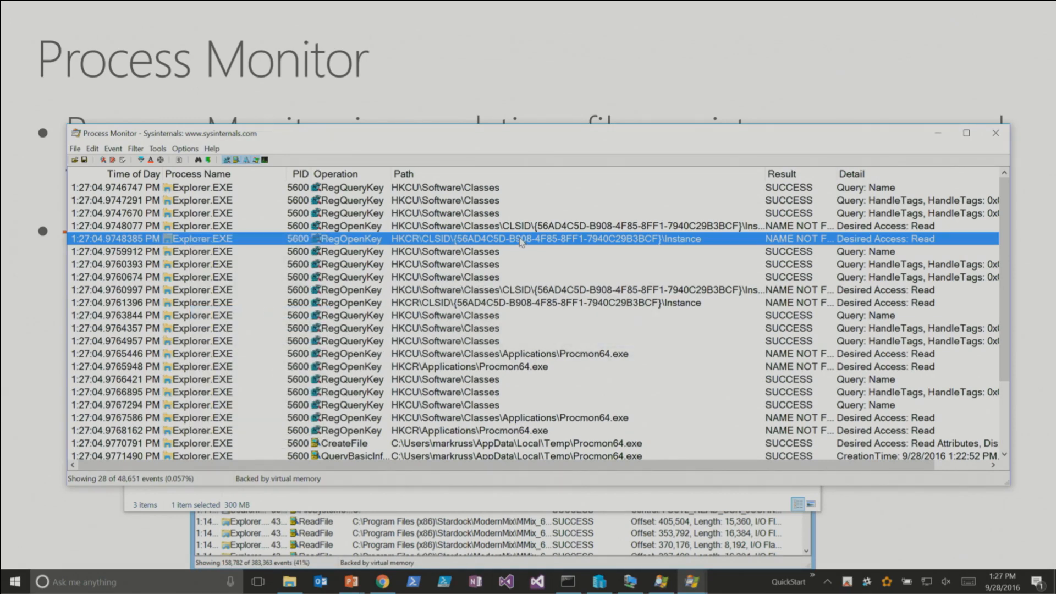
pyautogui.rightClick(348, 241)
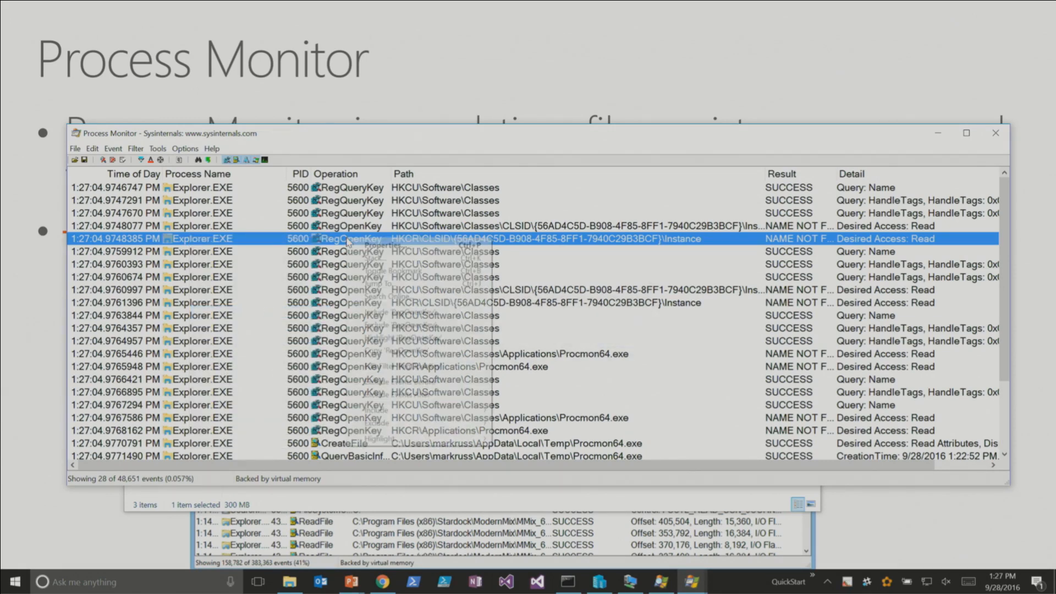
pyautogui.click(394, 313)
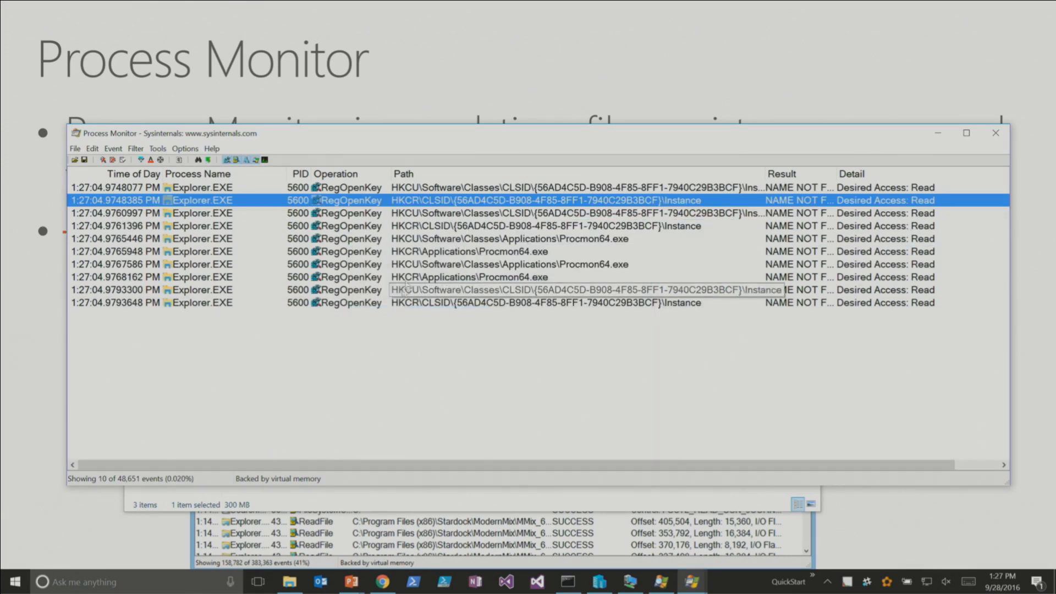
pyautogui.rightClick(471, 197)
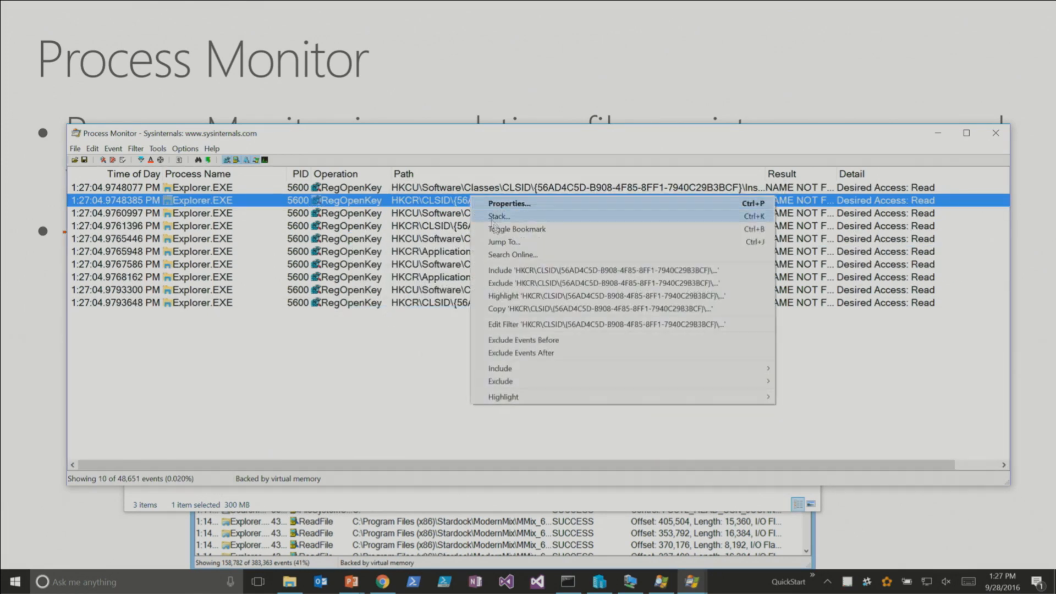
pyautogui.click(502, 270)
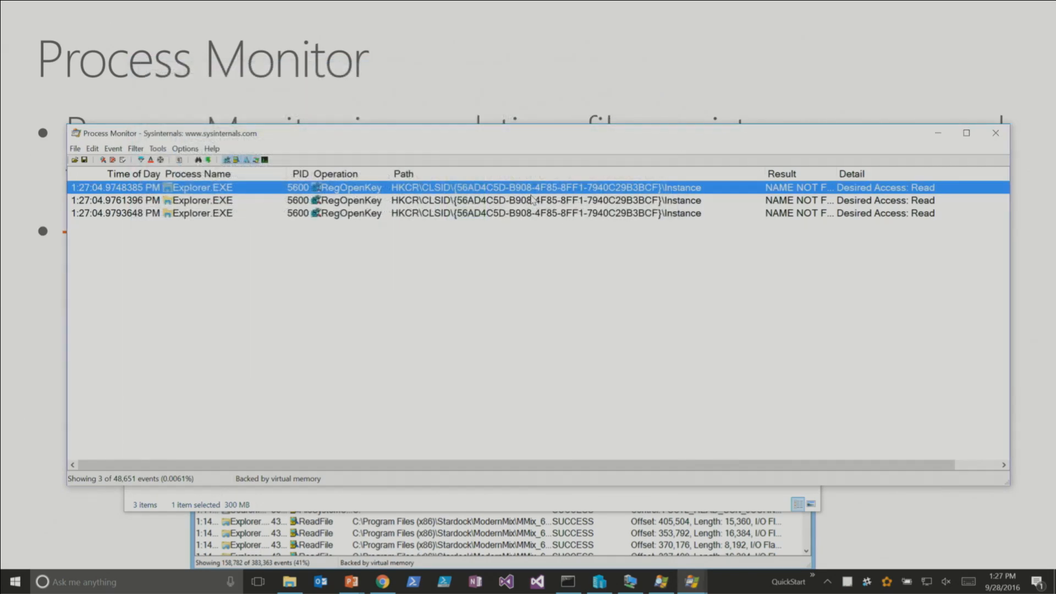
# - Reset the event filter, and open the process tree with its Process column widened to show full names
pyautogui.hotkey('ctrl', 'r')
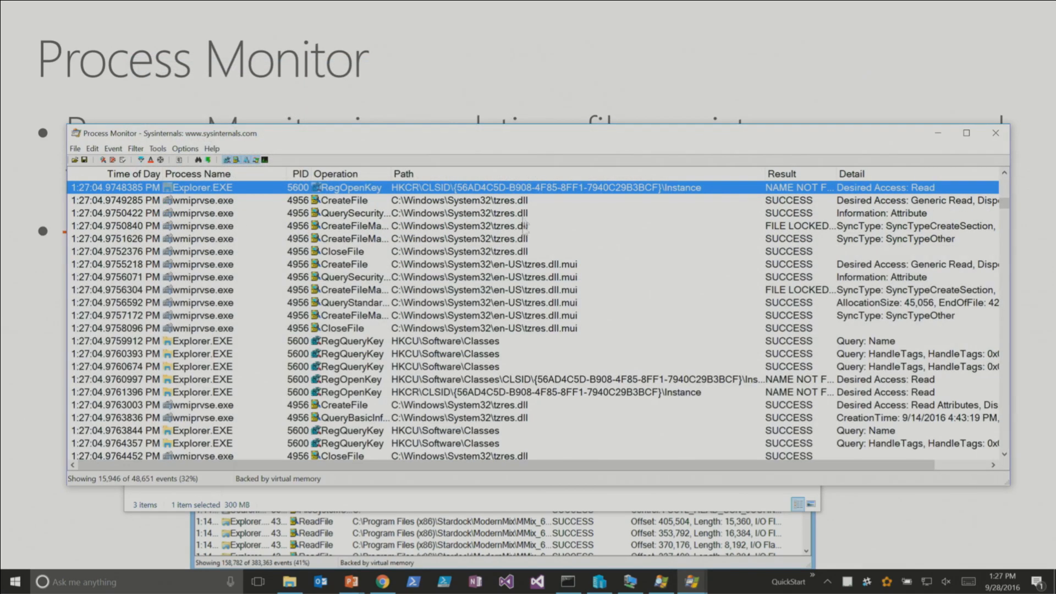
pyautogui.click(555, 252)
pyautogui.hotkey('ctrl', 't')
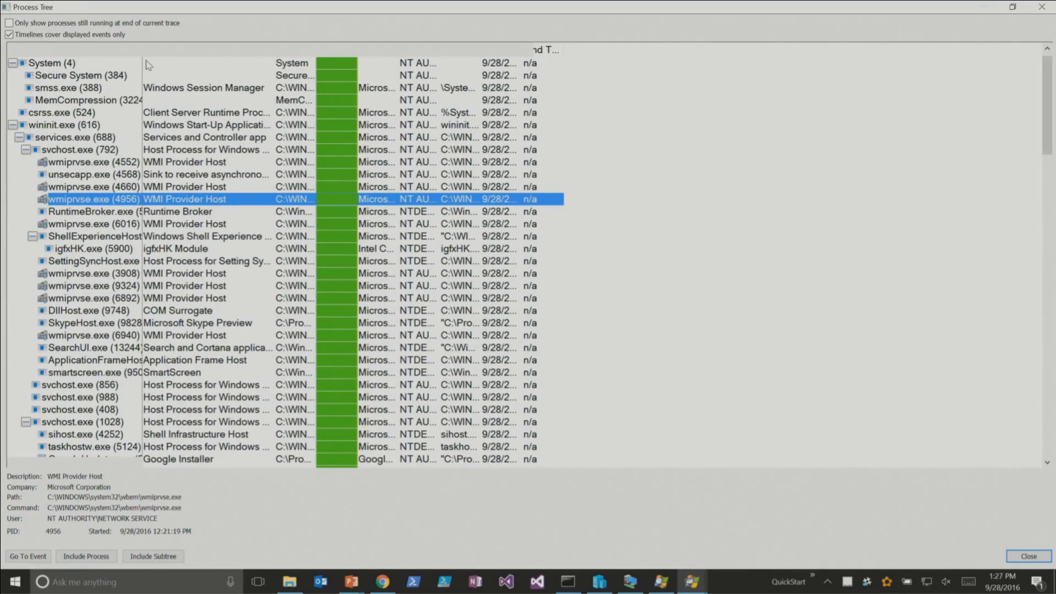
pyautogui.moveTo(144, 59); pyautogui.dragTo(231, 58)
pyautogui.click(219, 213)
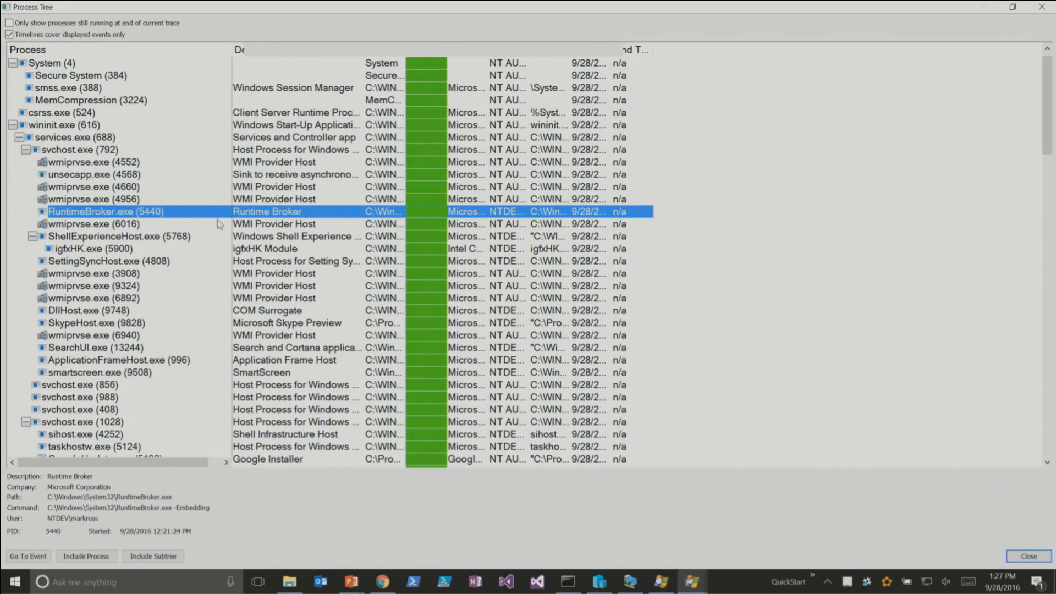
# - Browse the process tree and check the filter options for svchost.exe (1028) without applying any
pyautogui.scroll(-3, 220, 227)
pyautogui.scroll(-5, 220, 227)
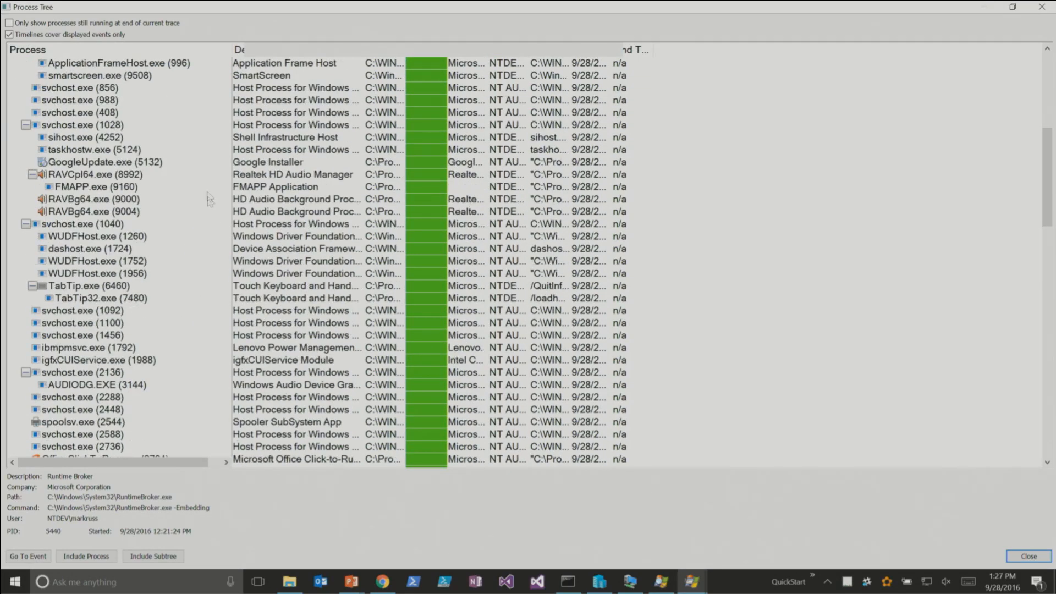
pyautogui.click(118, 127)
pyautogui.rightClick(117, 129)
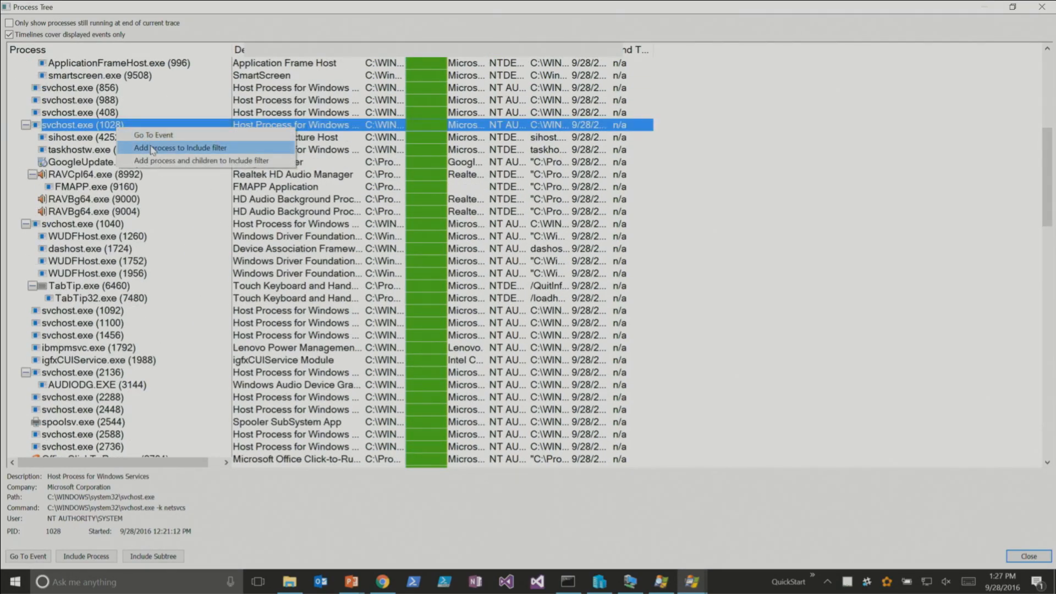
pyautogui.click(104, 287)
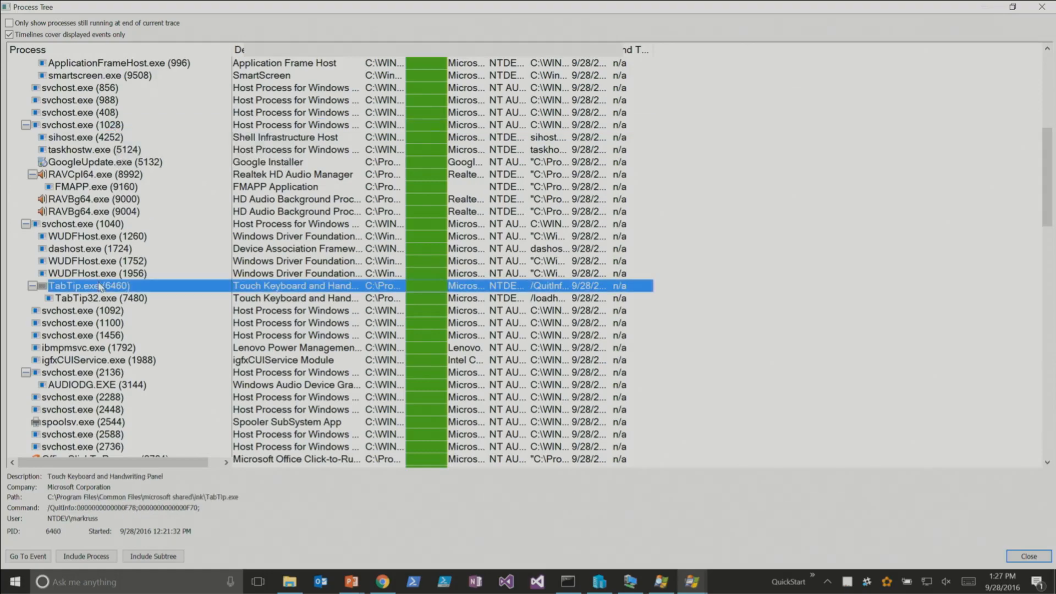
# - Add Explorer.EXE (5600) and its child processes to the Include filter from the process tree
pyautogui.scroll(-15, 134, 282)
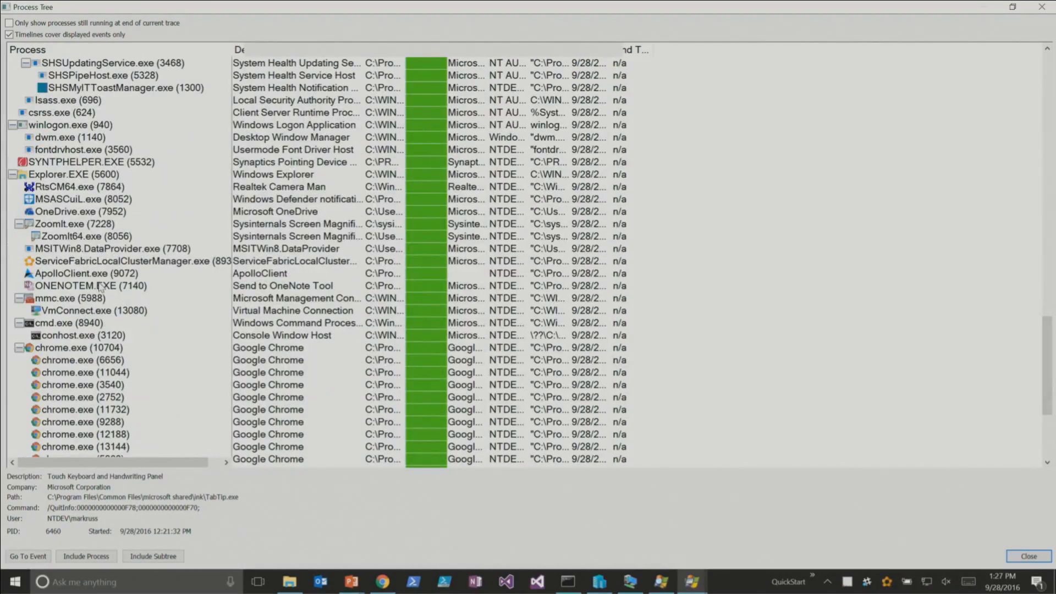
pyautogui.scroll(-1, 102, 287)
pyautogui.rightClick(50, 138)
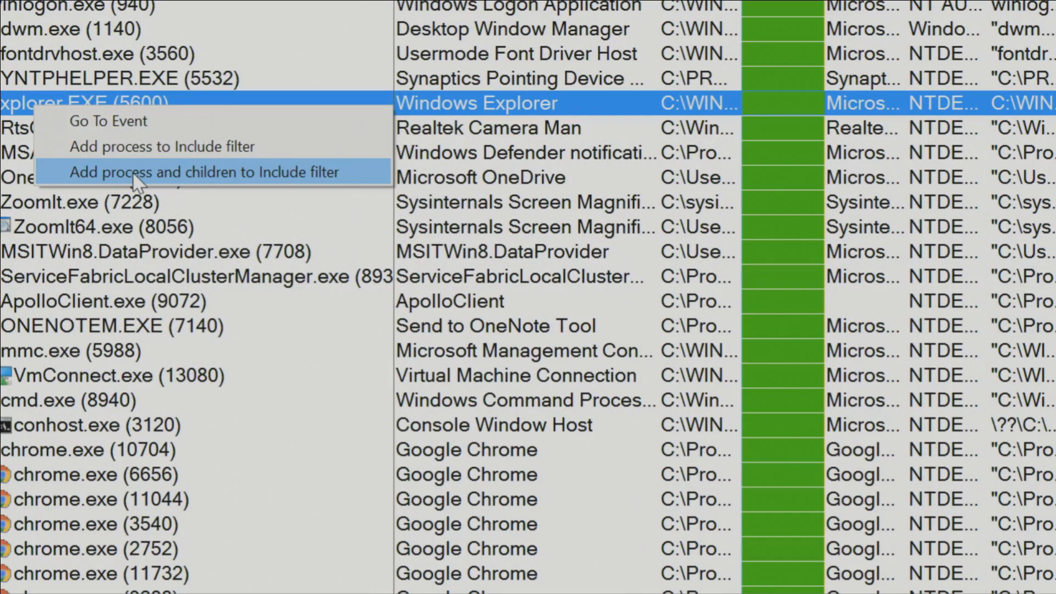
pyautogui.click(134, 173)
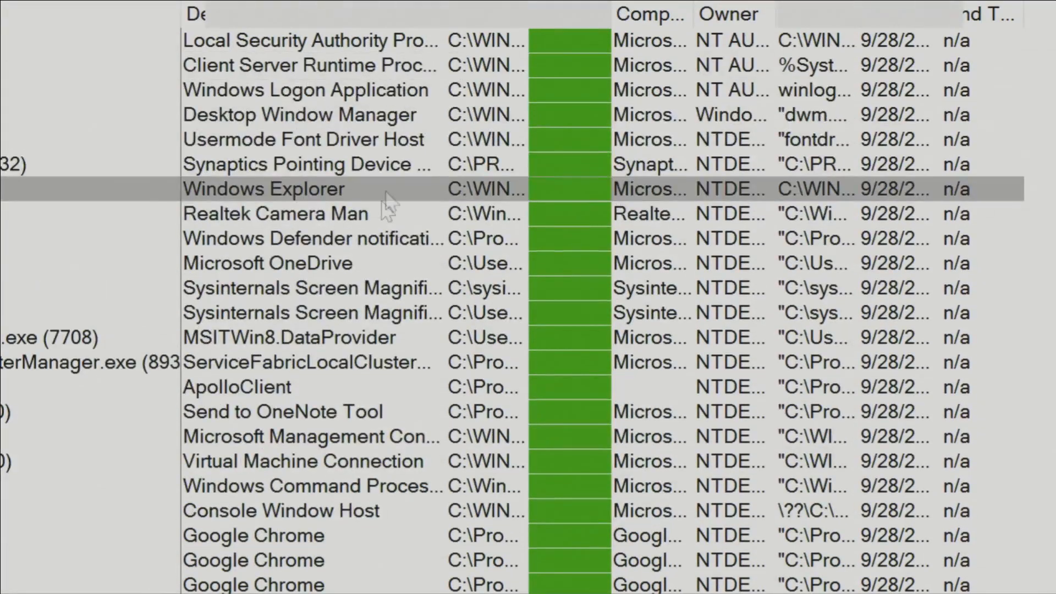
# - Select RtsCM64.exe in the process tree and widen the Company column to show full company names
pyautogui.click(379, 33)
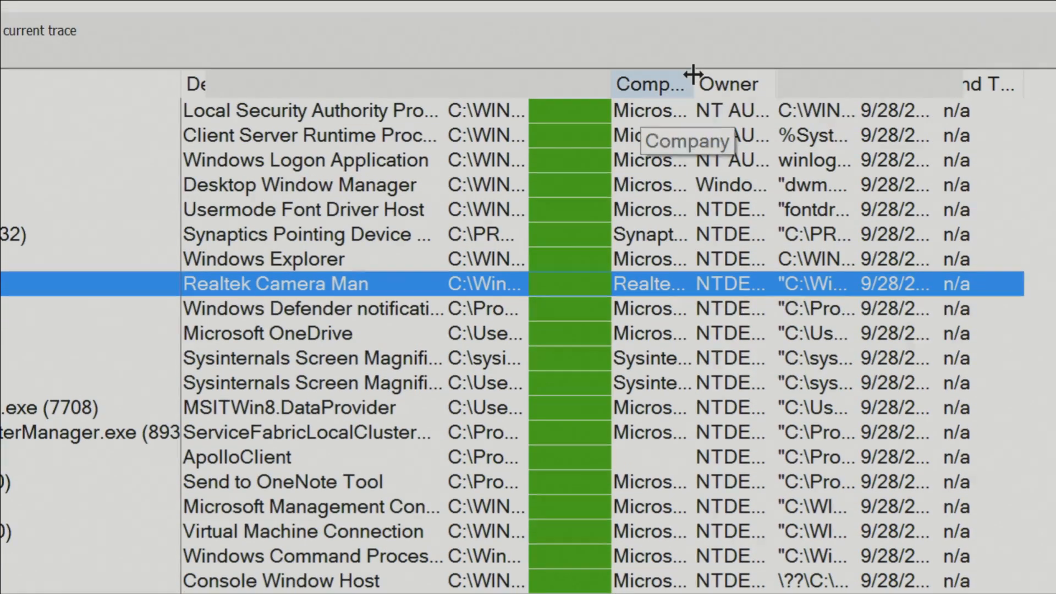
pyautogui.moveTo(693, 75); pyautogui.dragTo(824, 82)
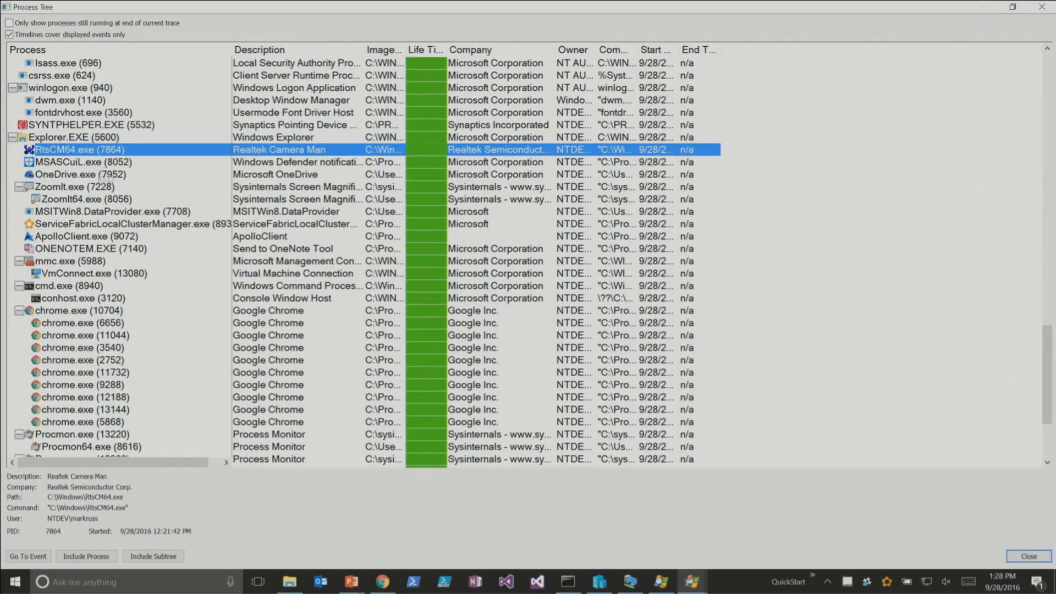
# - Close the process tree and return to the filtered Explorer.EXE event list
pyautogui.click(374, 336)
pyautogui.press('Escape')
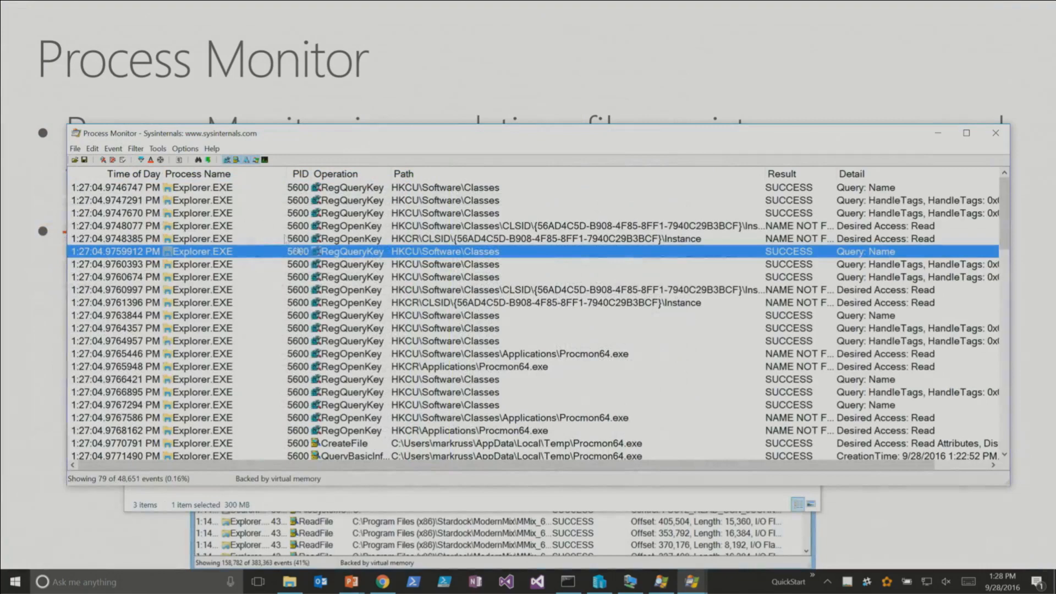
pyautogui.moveTo(1011, 233)
pyautogui.mouseDown()
pyautogui.moveTo(1006, 330)
pyautogui.moveTo(1008, 294)
pyautogui.moveTo(1018, 423)
pyautogui.moveTo(1027, 228)
pyautogui.mouseUp()
pyautogui.click(758, 295)
pyautogui.click(431, 253)
# - Open the event filter and examine its PID include rules and the default Operation, Result and Path exclusion rules
pyautogui.click(146, 164)
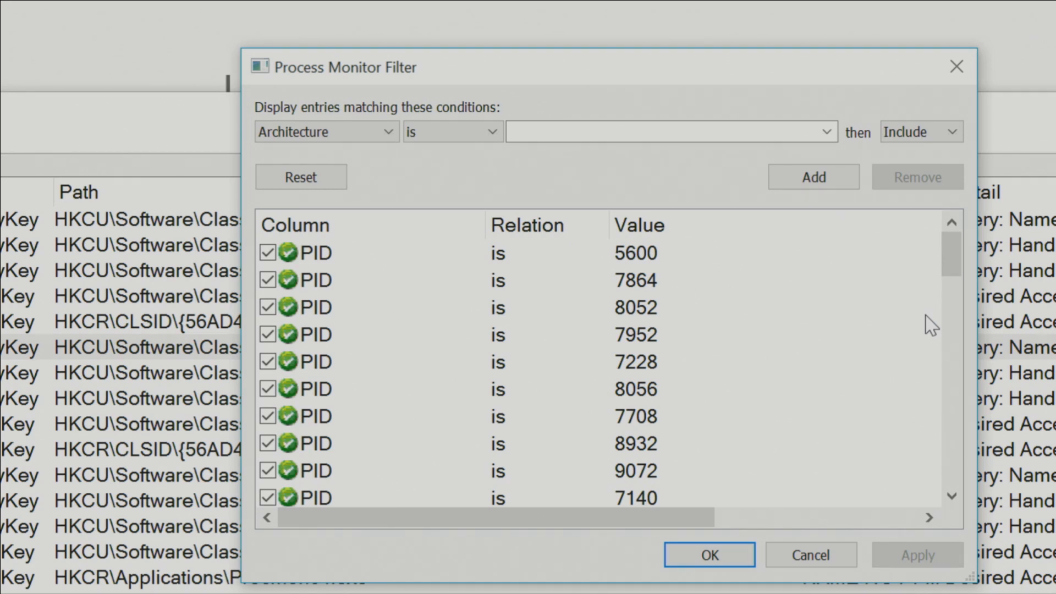
pyautogui.click(354, 327)
pyautogui.press('pagedown')
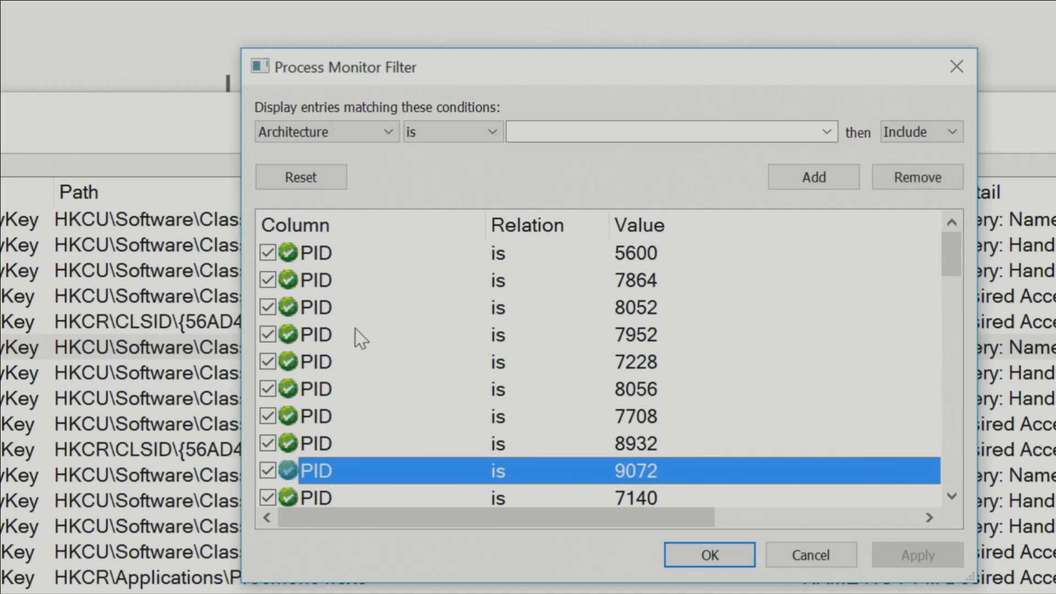
pyautogui.press('pagedown')
pyautogui.press('pagedown')
pyautogui.press('Up')
pyautogui.press('Up')
pyautogui.press('Up')
pyautogui.press('Up')
pyautogui.press('Up')
pyautogui.press('Up')
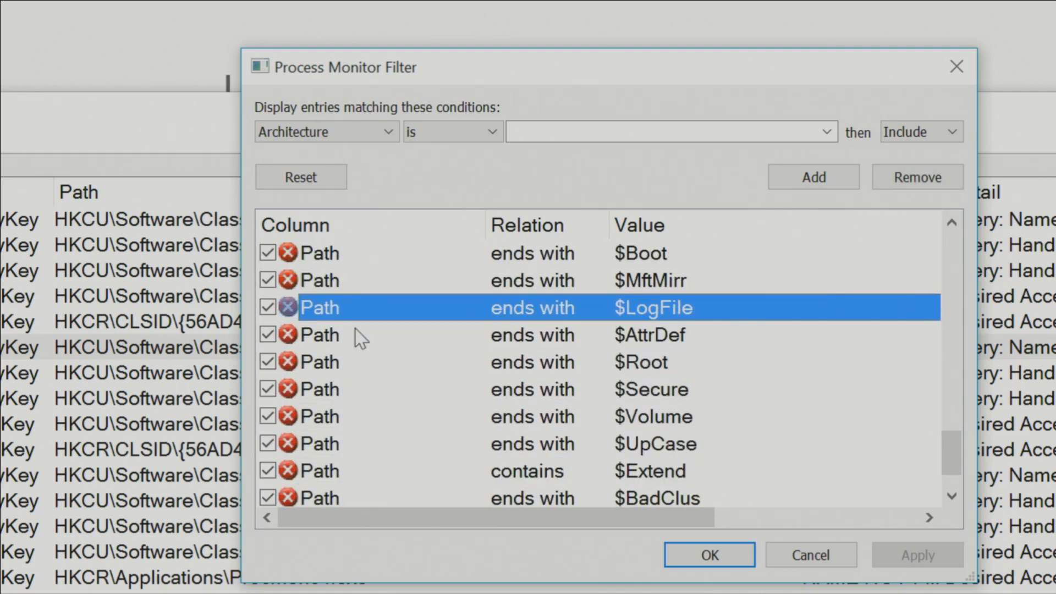
pyautogui.press('Up')
pyautogui.press('Up')
pyautogui.press('Up')
pyautogui.press('Up')
pyautogui.press('Up')
pyautogui.press('Up')
pyautogui.press('Up')
pyautogui.press('Up')
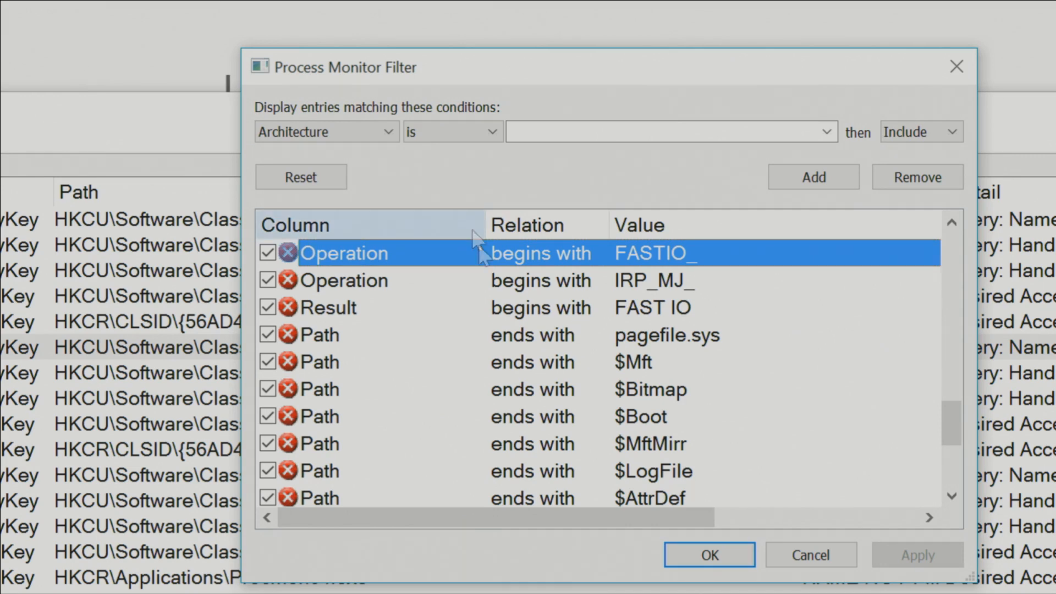
# - Add a filter rule including events whose Path begins with c:\temp, and apply it
pyautogui.click(350, 125)
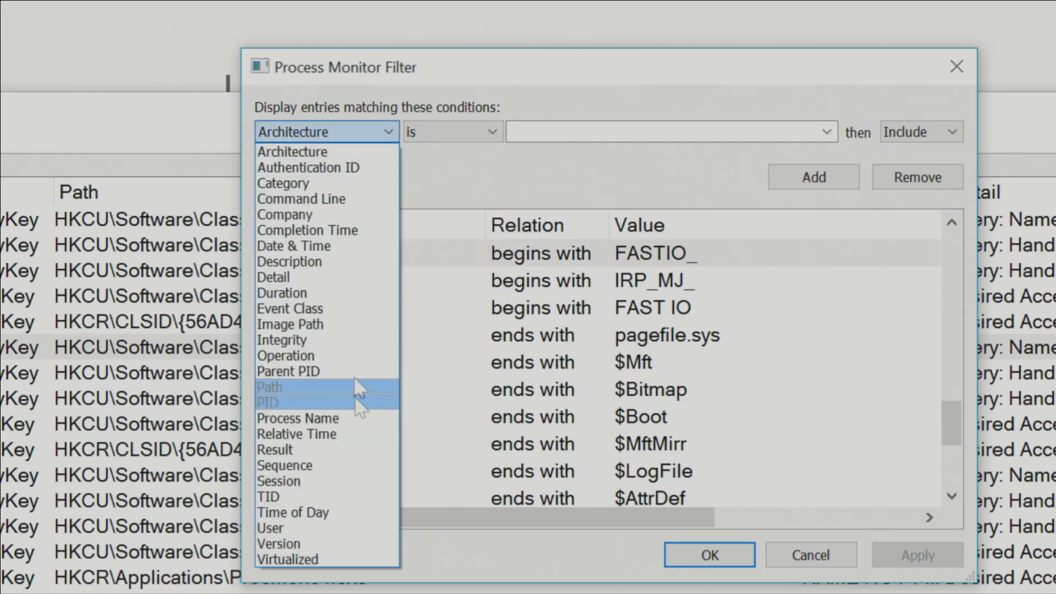
pyautogui.click(379, 405)
pyautogui.click(490, 132)
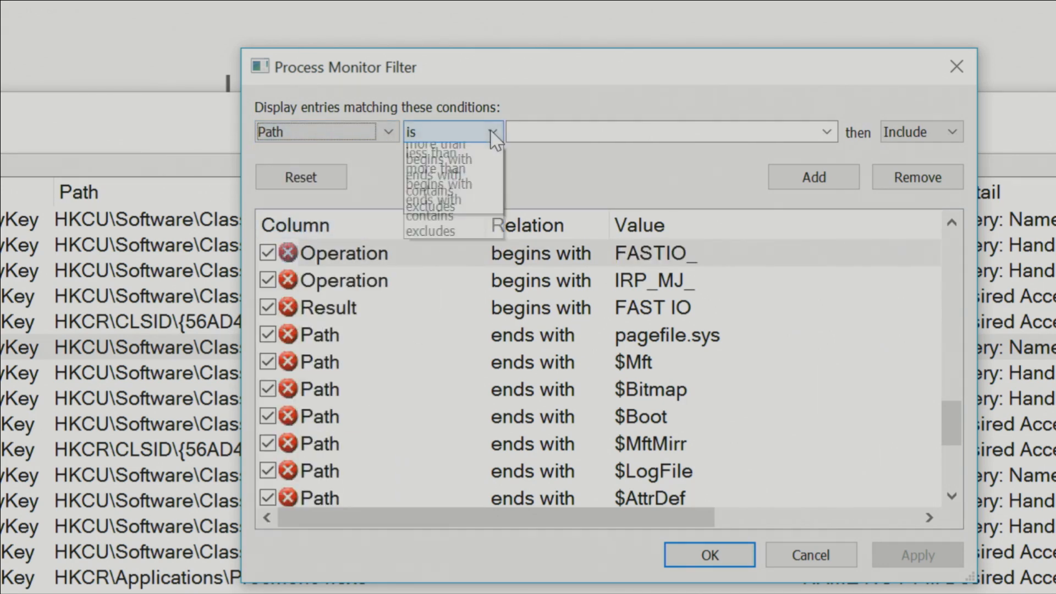
pyautogui.click(489, 215)
pyautogui.click(530, 134)
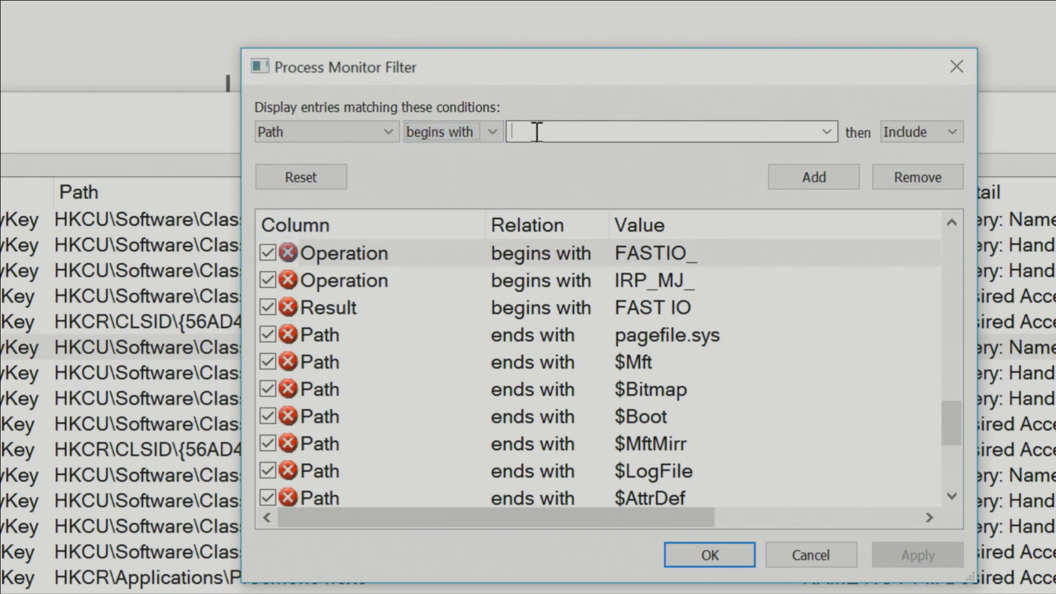
pyautogui.write('c:\temp')
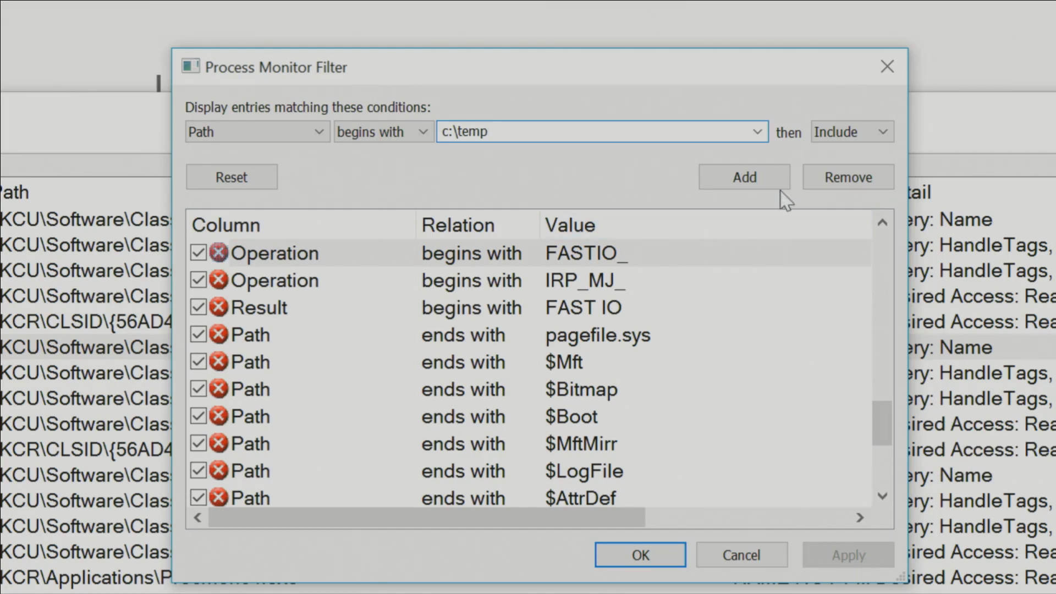
pyautogui.click(825, 181)
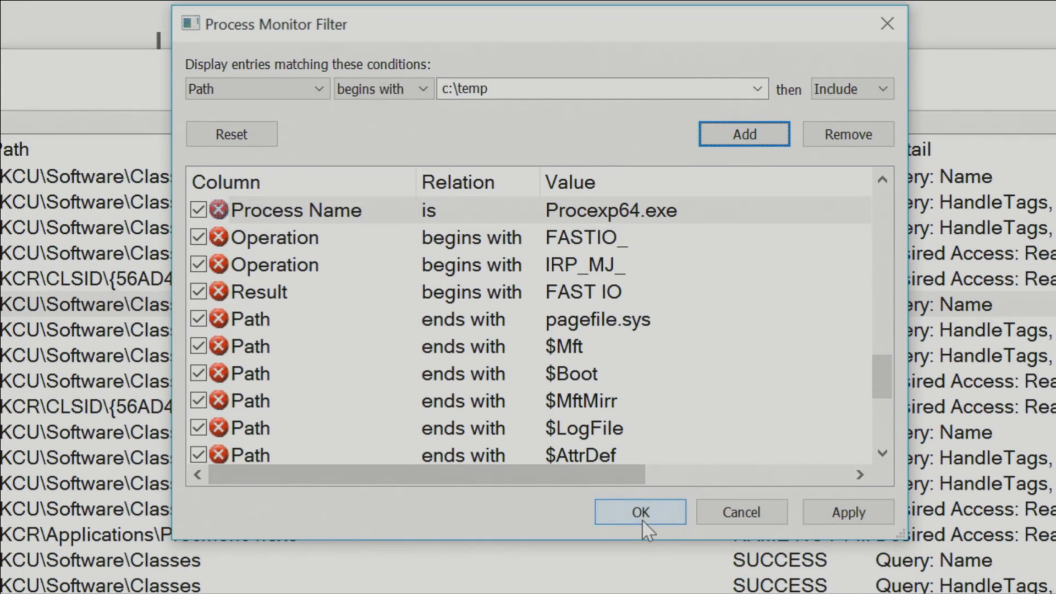
pyautogui.click(641, 556)
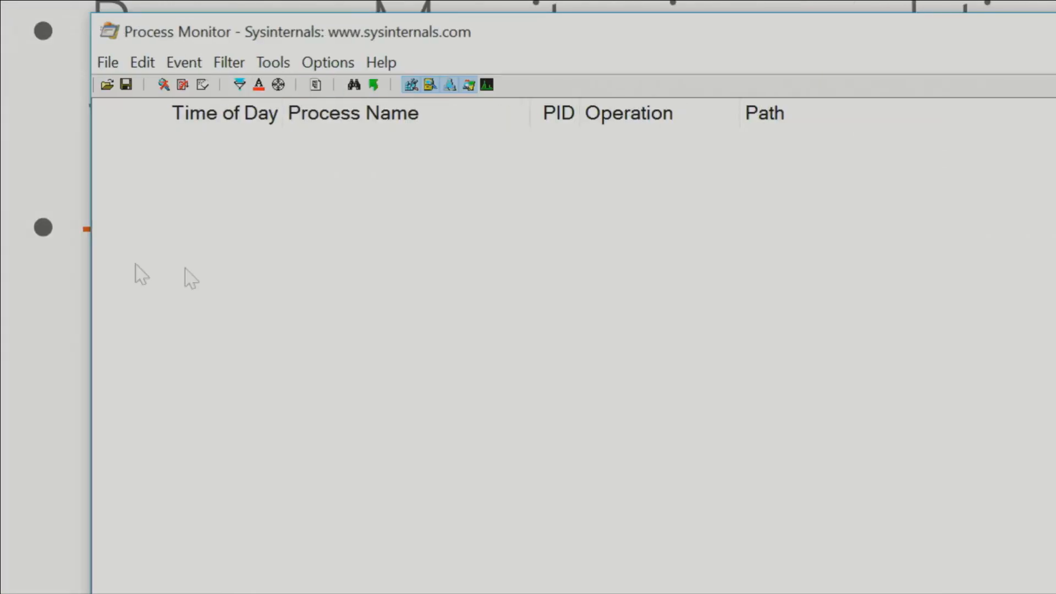
# - Switch to the Developer Command Prompt, clear it with cls, and change the directory with cd \temp
pyautogui.hotkey('alt', 'Tab')
pyautogui.hotkey('alt', 'Tab')
pyautogui.hotkey('alt', 'Tab')
pyautogui.hotkey('alt', 'Tab')
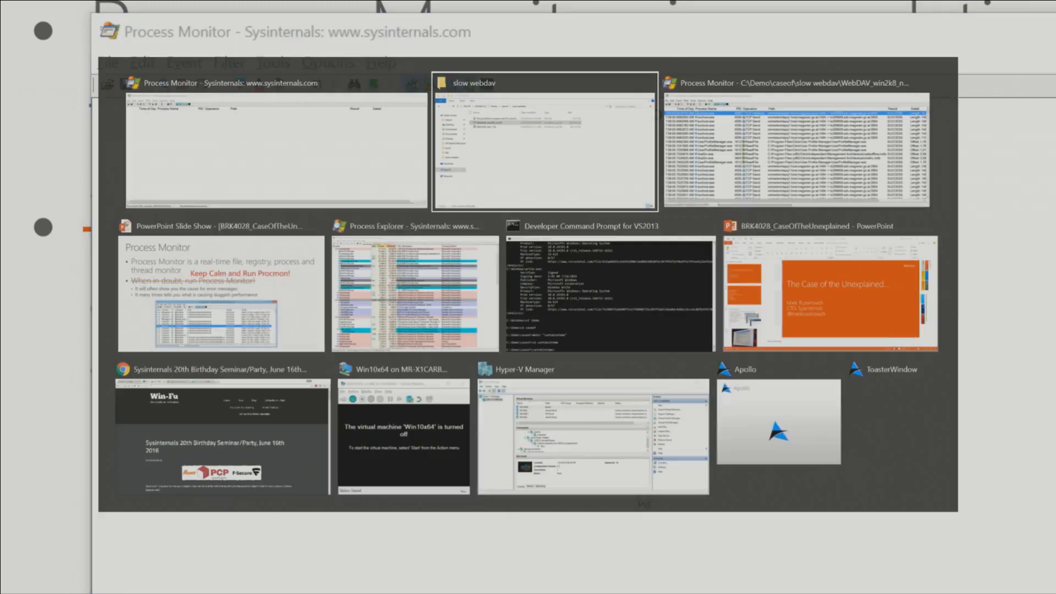
pyautogui.hotkey('alt', 'Tab')
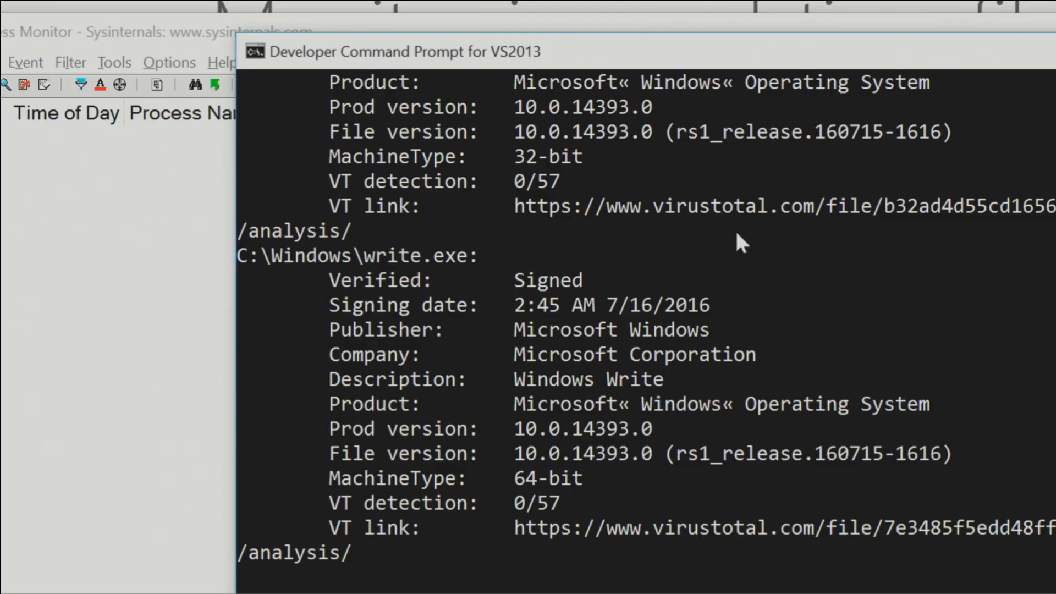
pyautogui.write('cls')
pyautogui.press('Return')
pyautogui.write('cd t')
pyautogui.press('BackSpace')
pyautogui.write('emp')
pyautogui.press('Return')
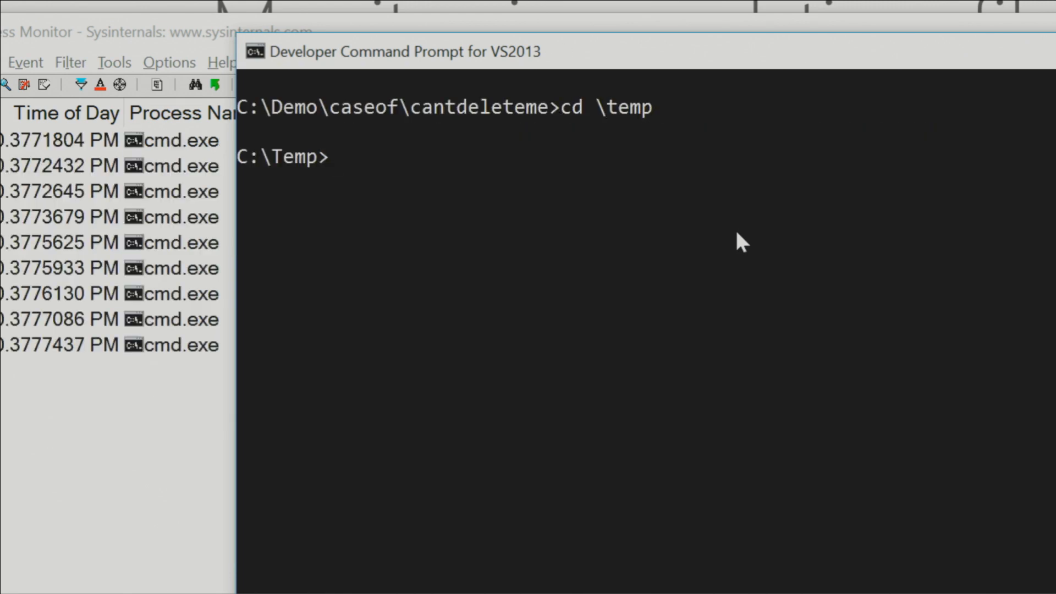
# - Switch back to Process Monitor and examine the cmd.exe events captured on C:\Temp
pyautogui.hotkey('alt', 'Tab')
pyautogui.click(668, 294)
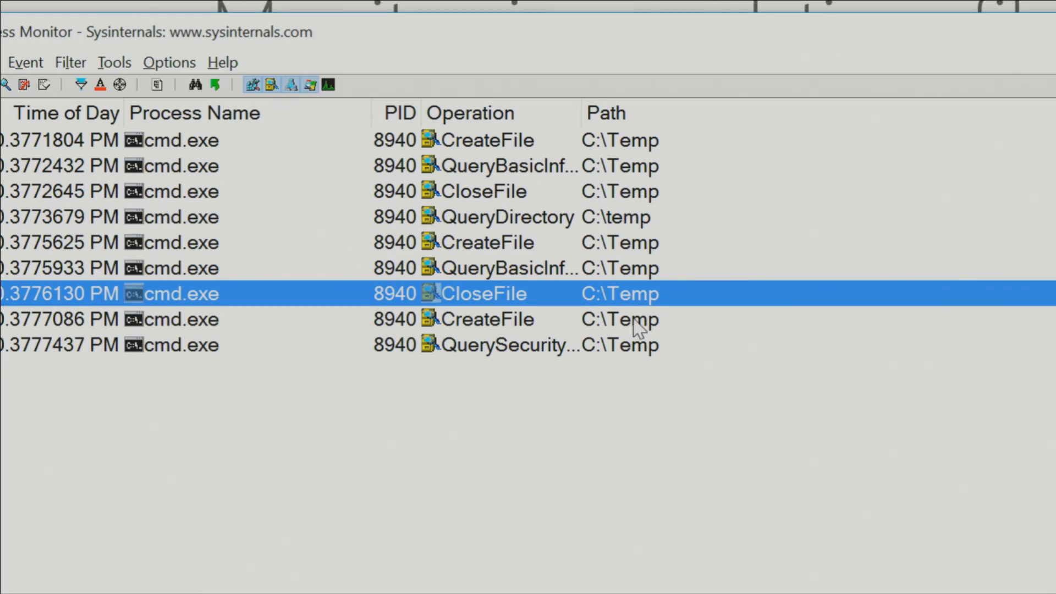
pyautogui.click(529, 324)
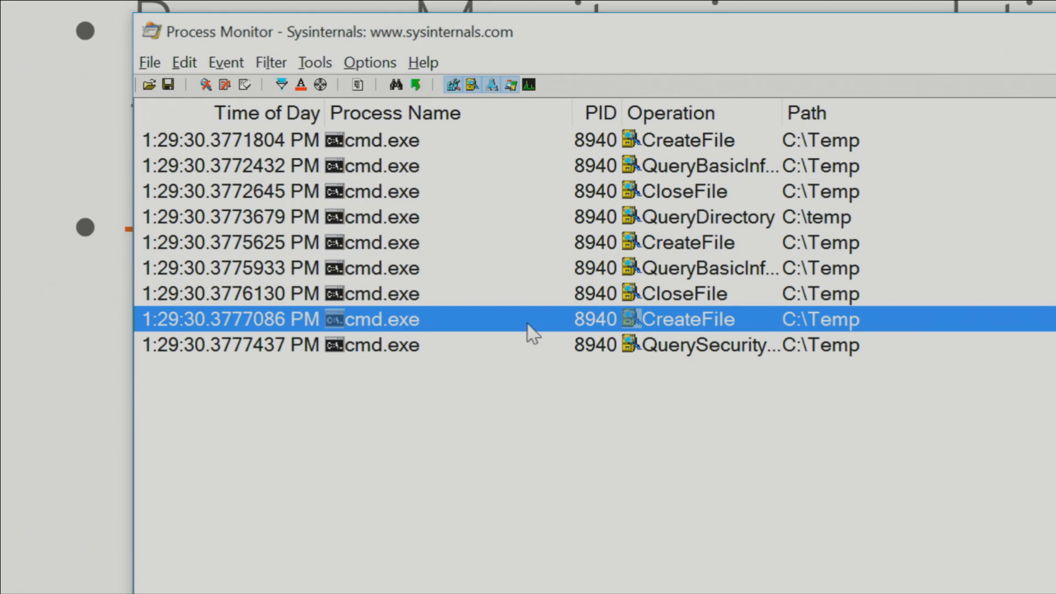
pyautogui.moveTo(550, 304)
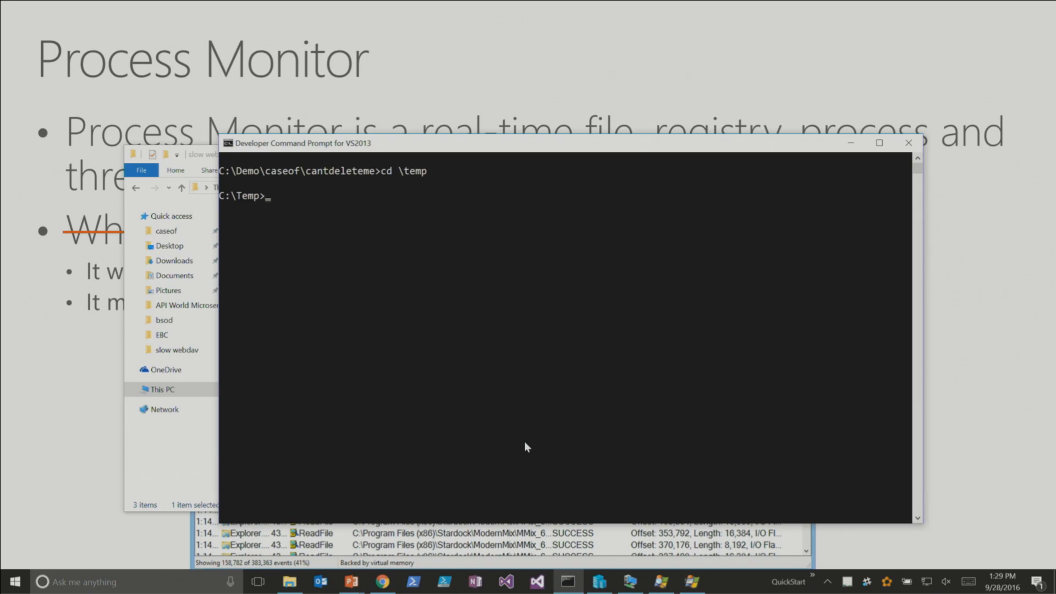
# - Bring up the Process Monitor window holding the WebDAV_win2k8_notOK.PML trace and move it slightly higher
pyautogui.click(661, 582)
pyautogui.press('Escape')
pyautogui.click(665, 584)
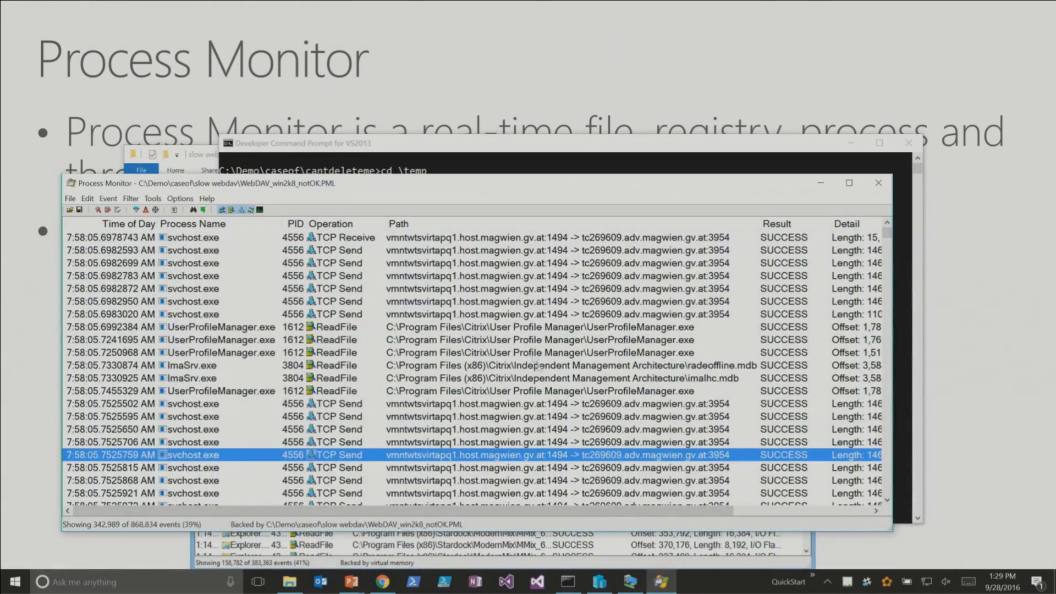
pyautogui.moveTo(595, 187); pyautogui.dragTo(597, 158)
# - Remove the Time of Day and Process ID columns from the WebDAV_win2k8_notOK.PML event list
pyautogui.rightClick(193, 200)
pyautogui.click(217, 204)
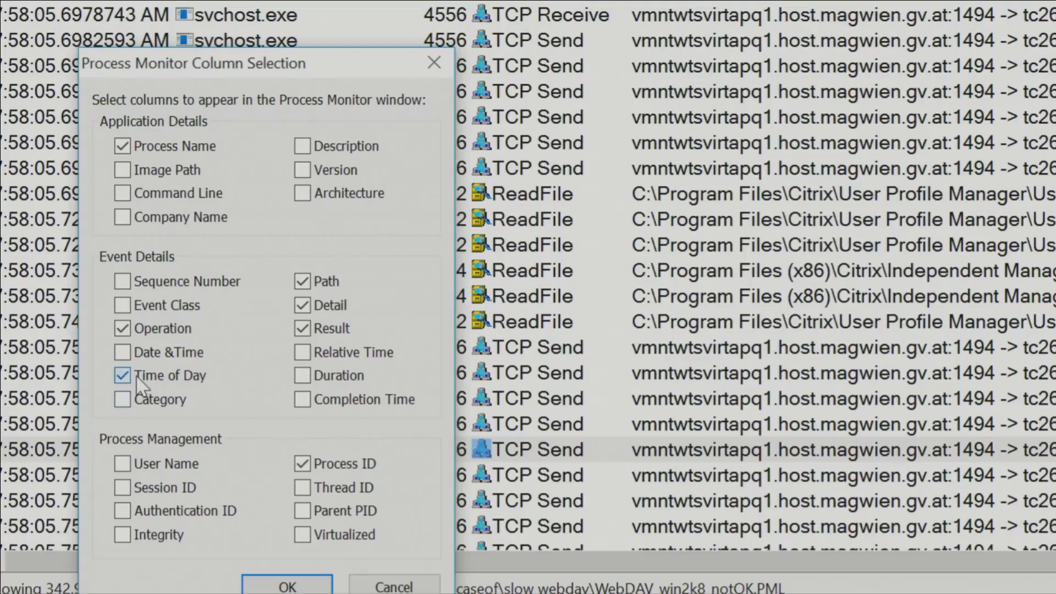
pyautogui.click(130, 390)
pyautogui.click(337, 465)
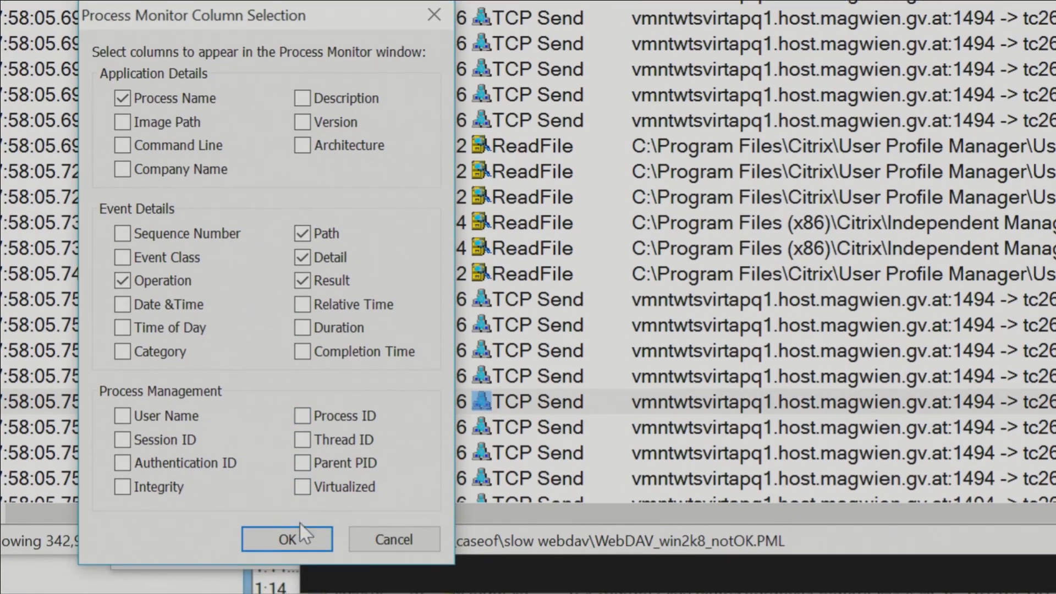
pyautogui.click(289, 584)
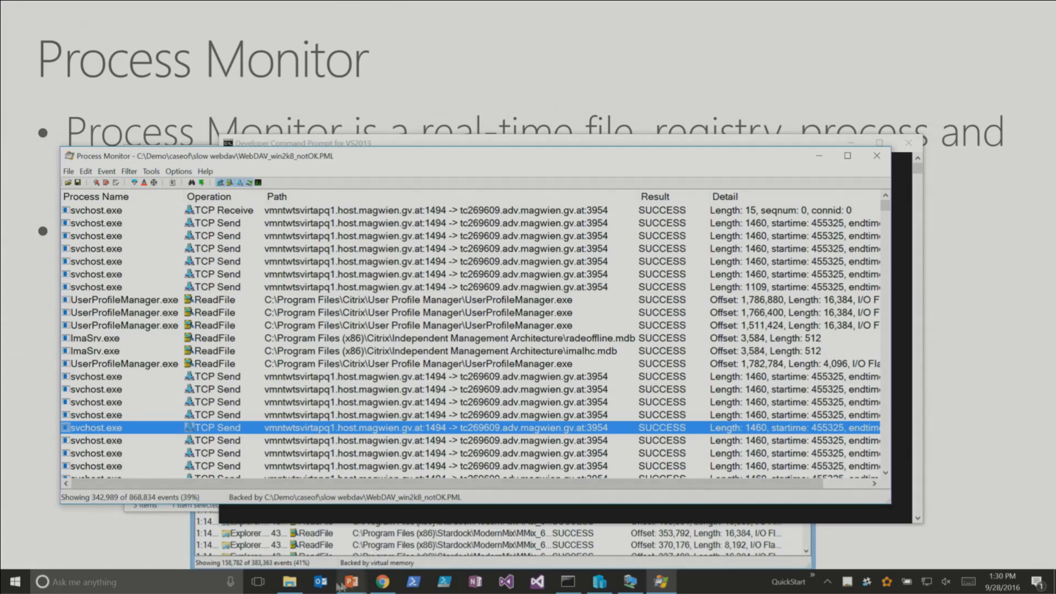
# - Open the WebDAV_win7_OK log from the slow webdav folder in File Explorer, resetting the Process Monitor filter
pyautogui.click(289, 581)
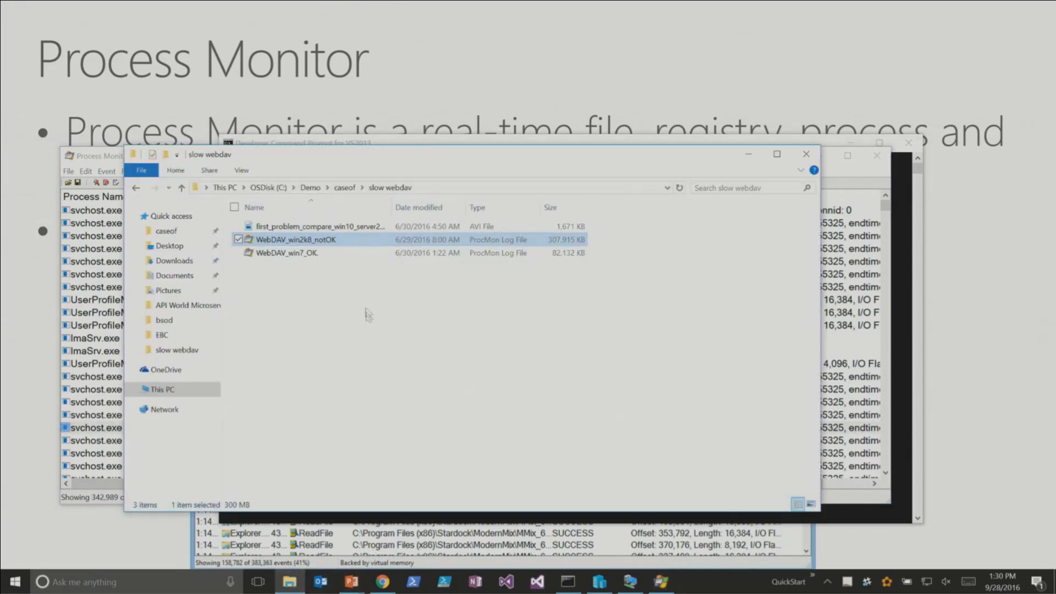
pyautogui.doubleClick(365, 254)
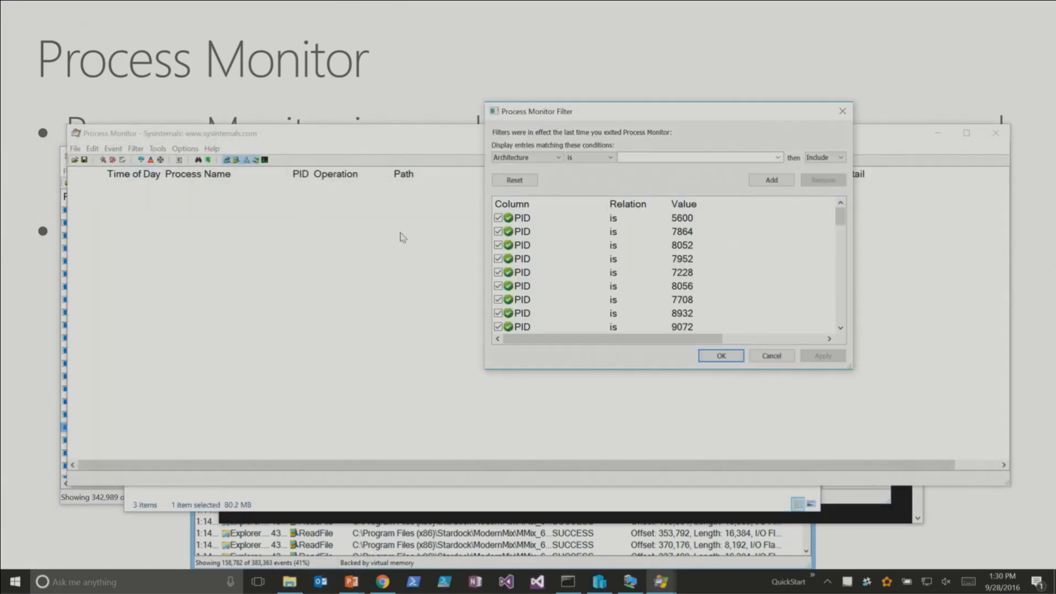
pyautogui.click(517, 183)
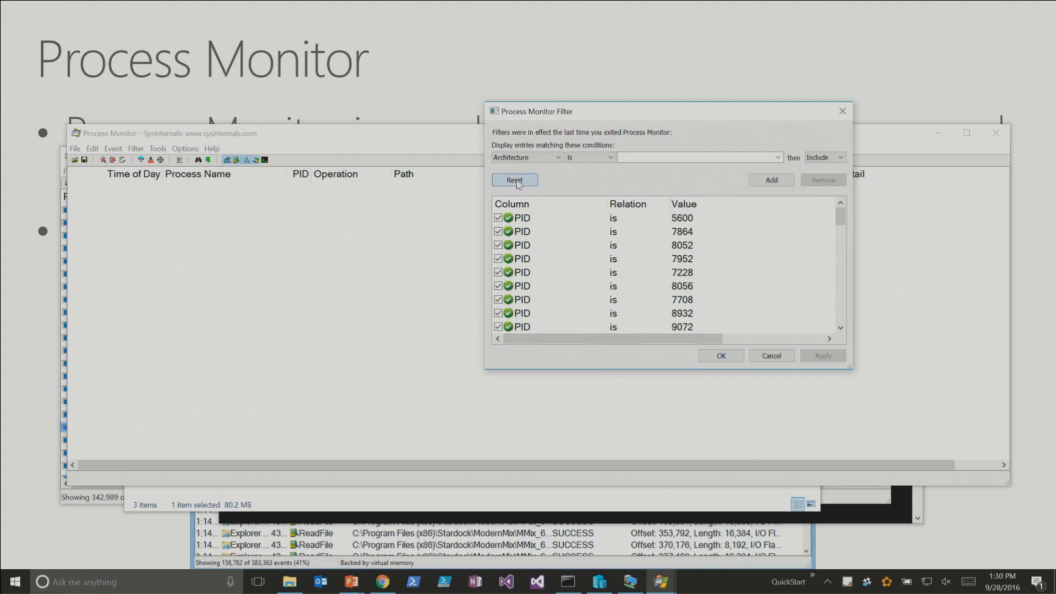
pyautogui.click(701, 358)
# - Arrange the WebDAV_win7_OK and WebDAV_win2k8_notOK traces side by side, with the win2k8 trace on the left half
pyautogui.moveTo(376, 135); pyautogui.dragTo(1053, 137)
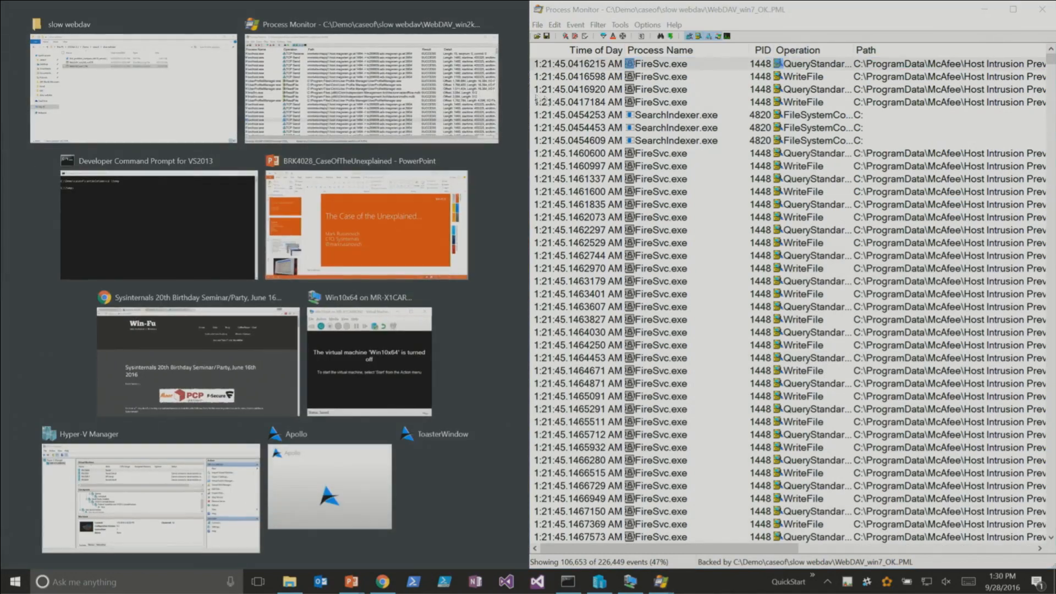
pyautogui.click(416, 85)
pyautogui.click(416, 192)
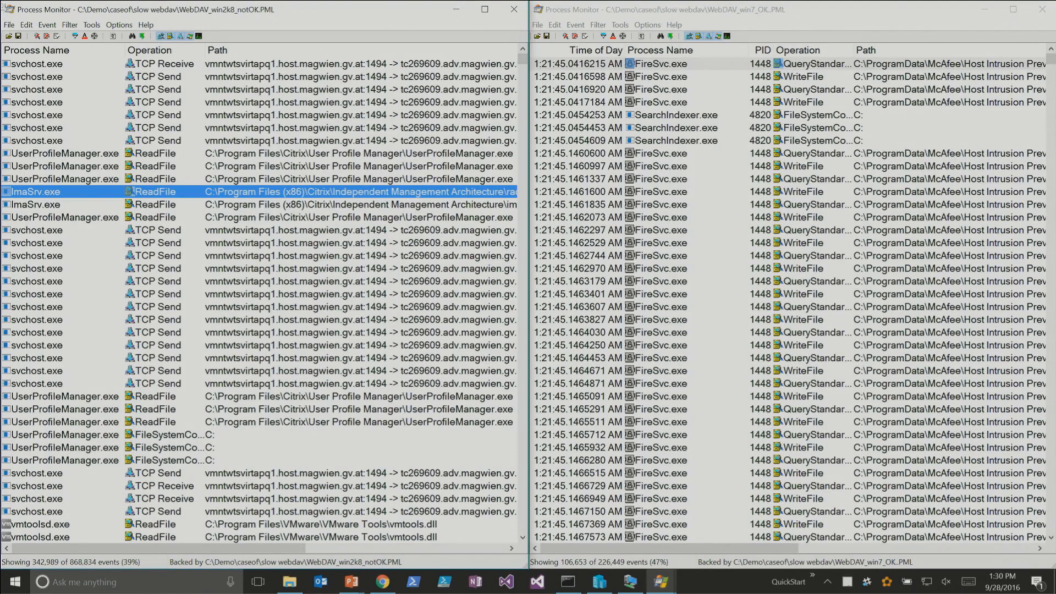
# - Count the occurrences of each Result value in the WebDAV_win2k8_notOK.PML trace
pyautogui.click(123, 26)
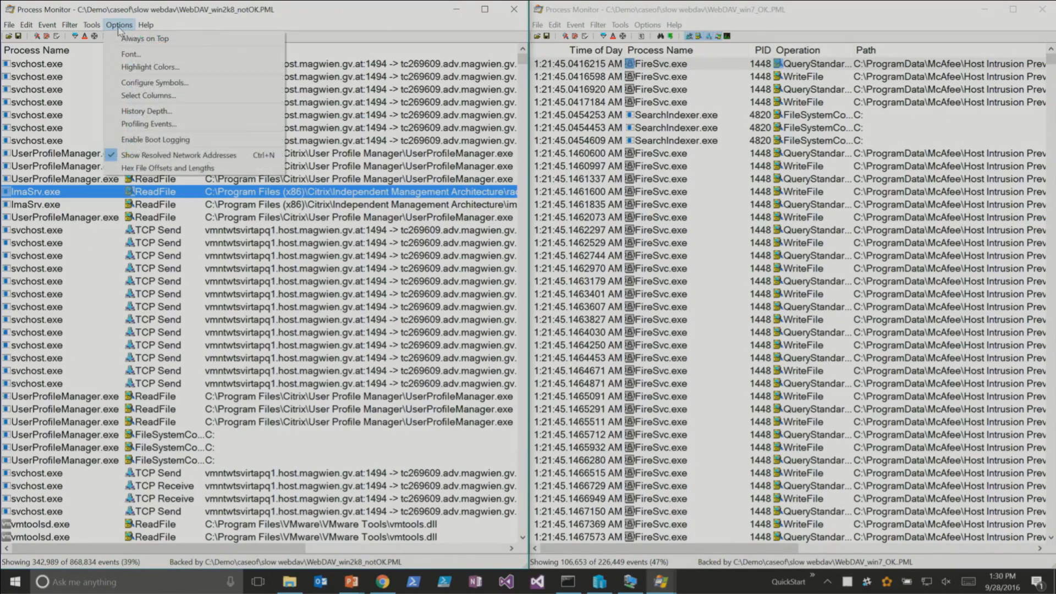
pyautogui.moveTo(91, 25)
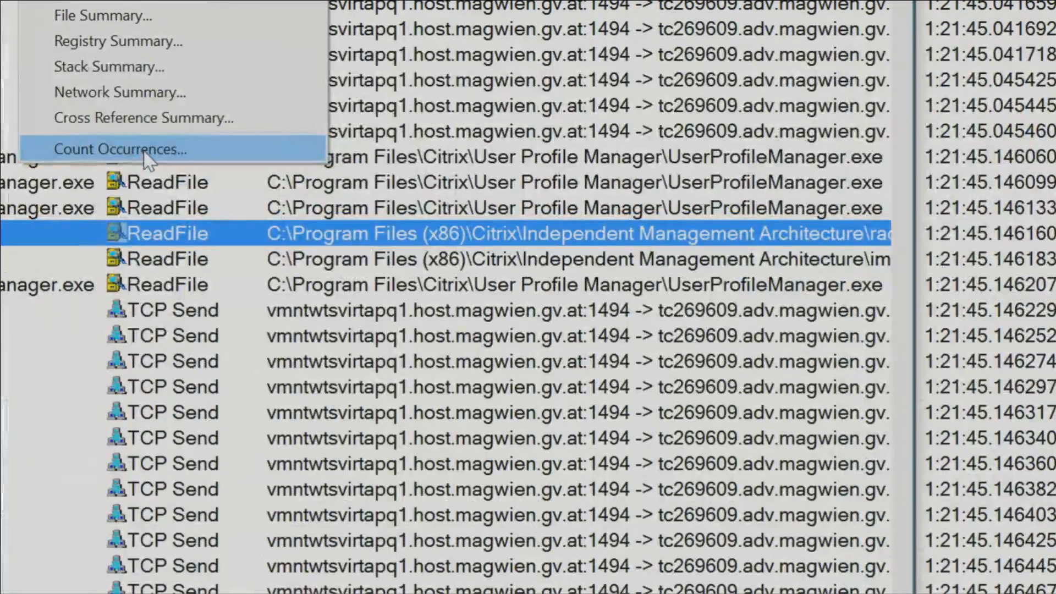
pyautogui.click(143, 149)
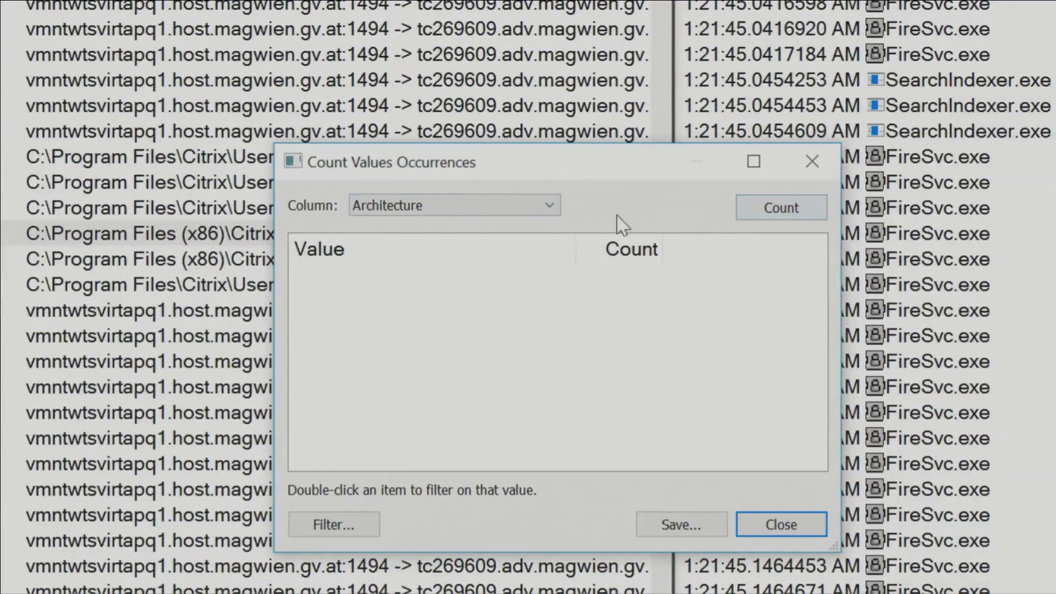
pyautogui.click(775, 207)
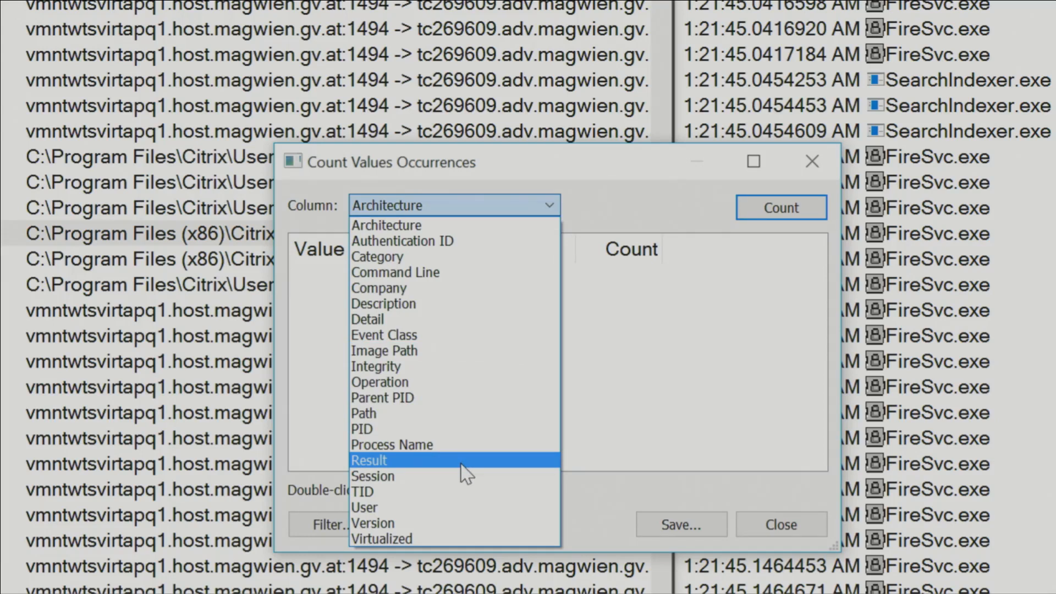
pyautogui.click(460, 463)
pyautogui.click(798, 214)
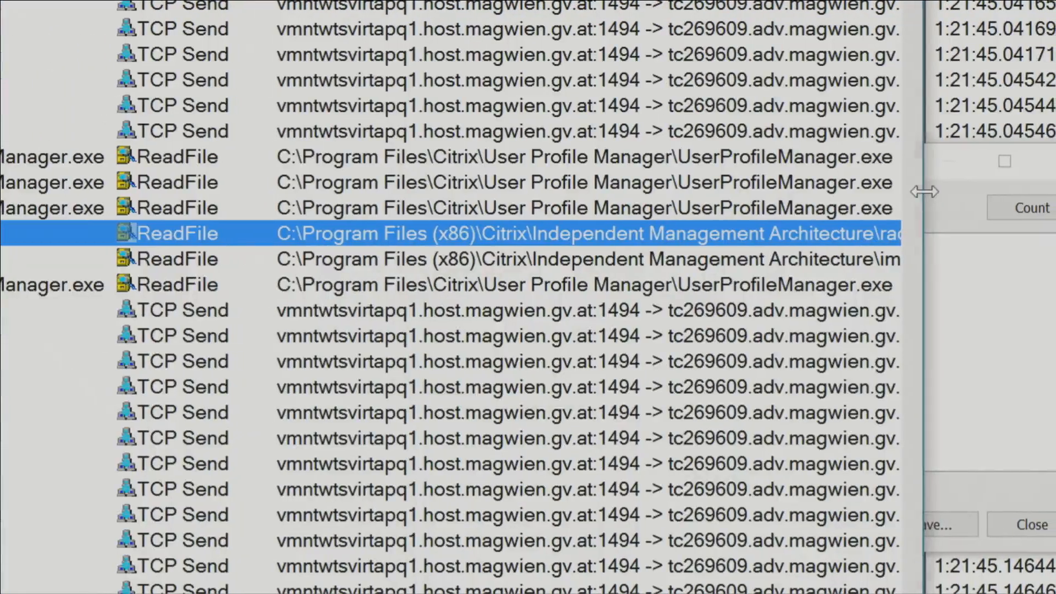
pyautogui.click(941, 198)
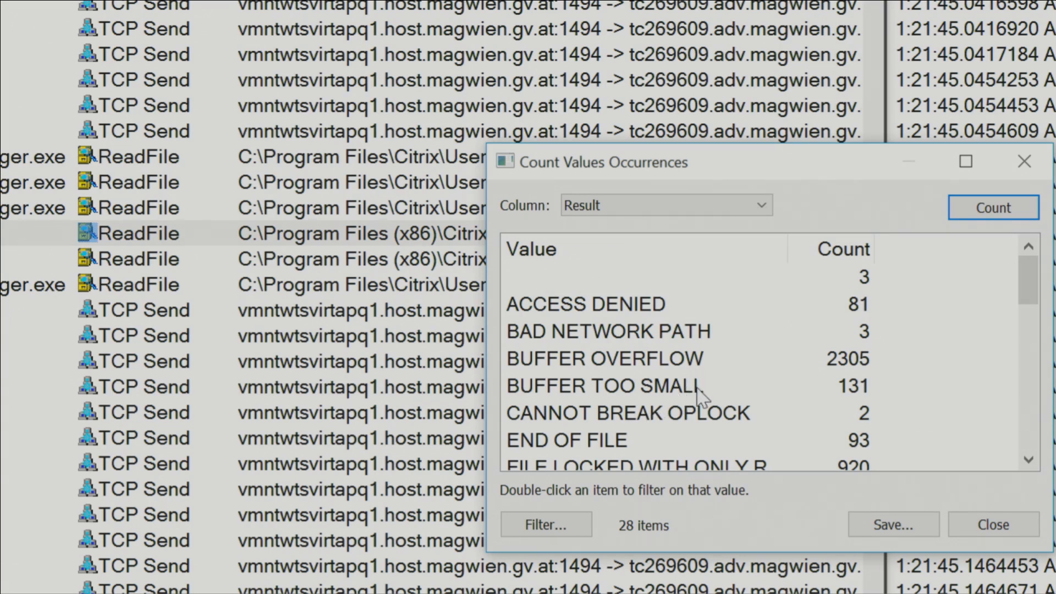
# - Filter the trace to ACCESS DENIED results from the occurrence counts, then close the counts window
pyautogui.doubleClick(710, 308)
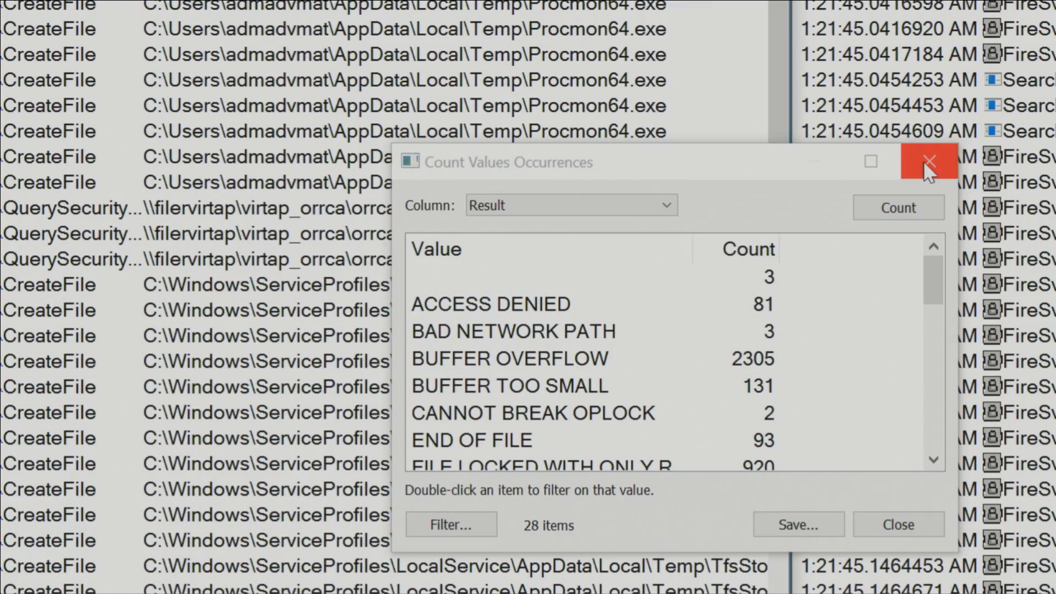
pyautogui.click(1024, 161)
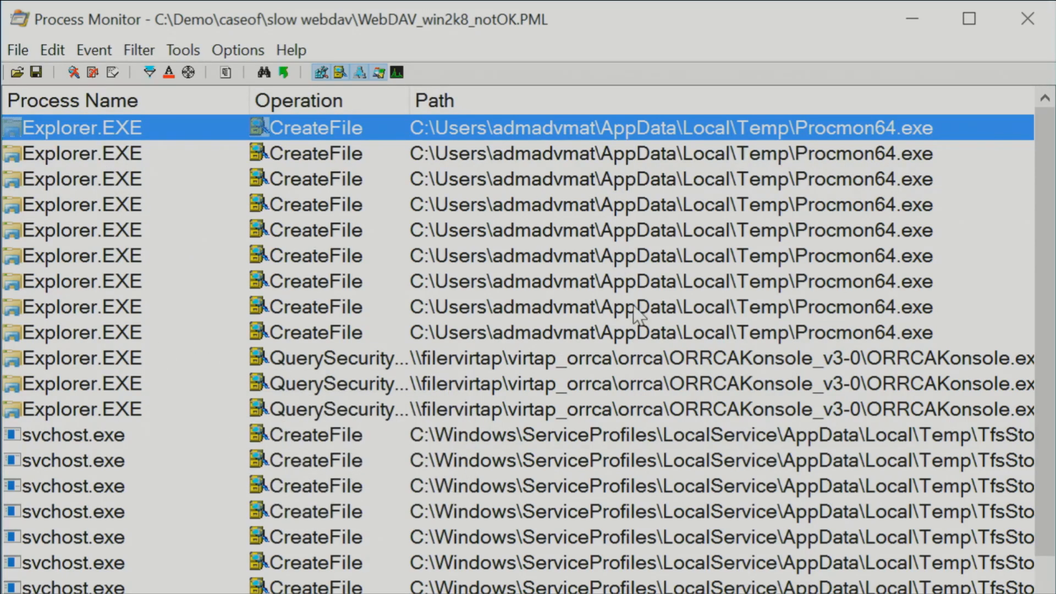
# - Exclude events for the Procmon64.exe path in the Temp folder from the WebDAV_win2k8_notOK trace
pyautogui.rightClick(670, 303)
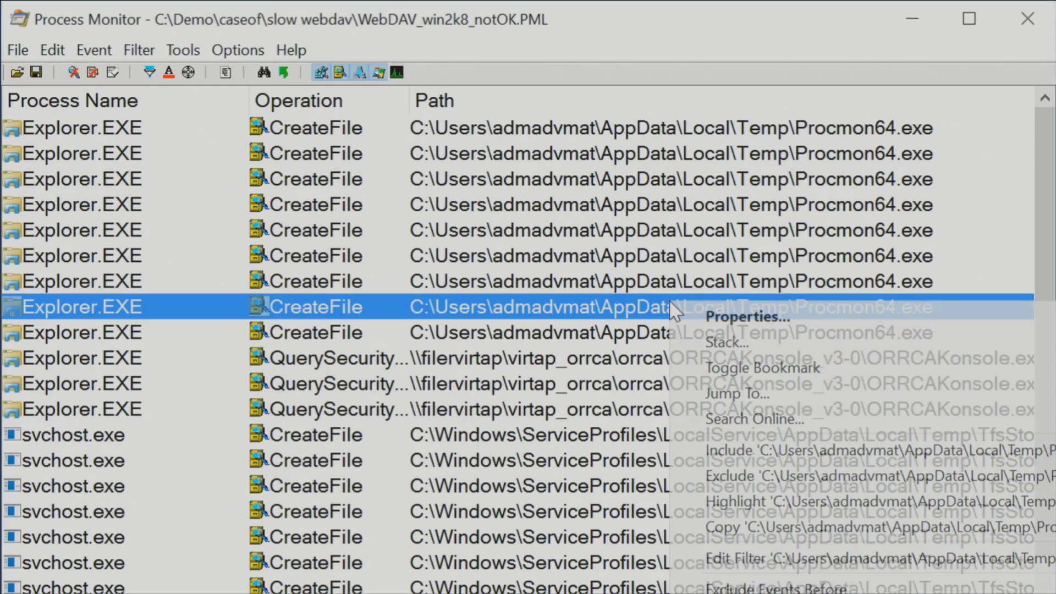
pyautogui.click(764, 476)
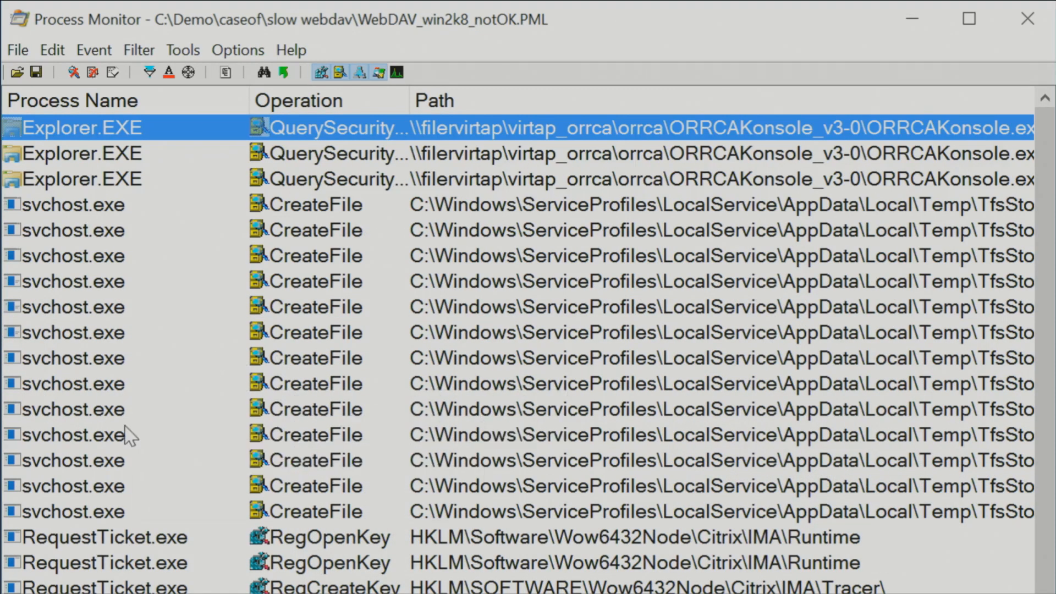
# - Examine the first svchost.exe event's path and result, marking the TfsStore\Tfs_DAV part of the path with a box
pyautogui.click(107, 207)
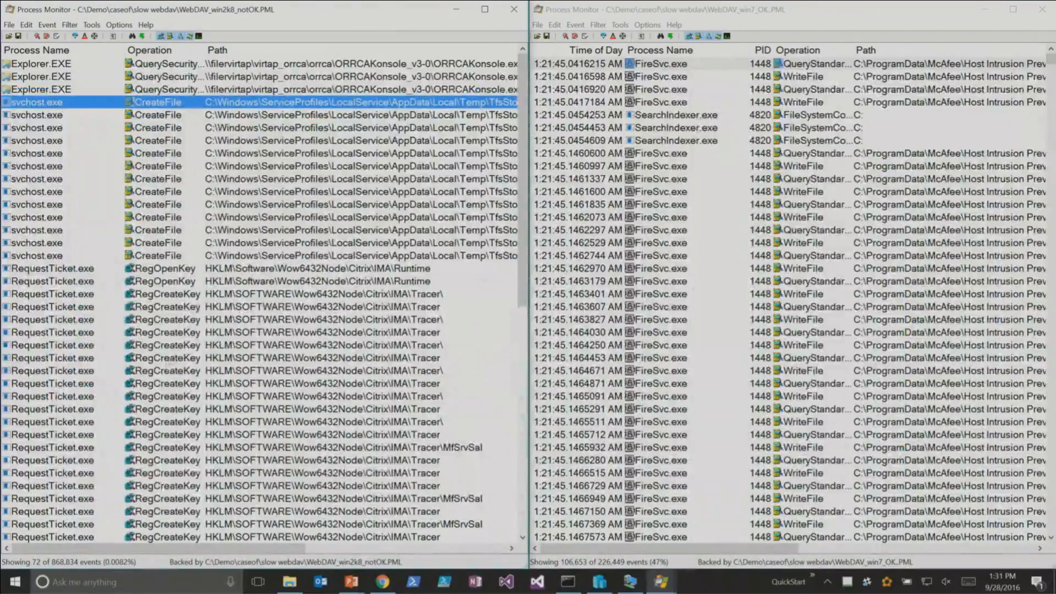
pyautogui.moveTo(139, 545); pyautogui.dragTo(294, 549)
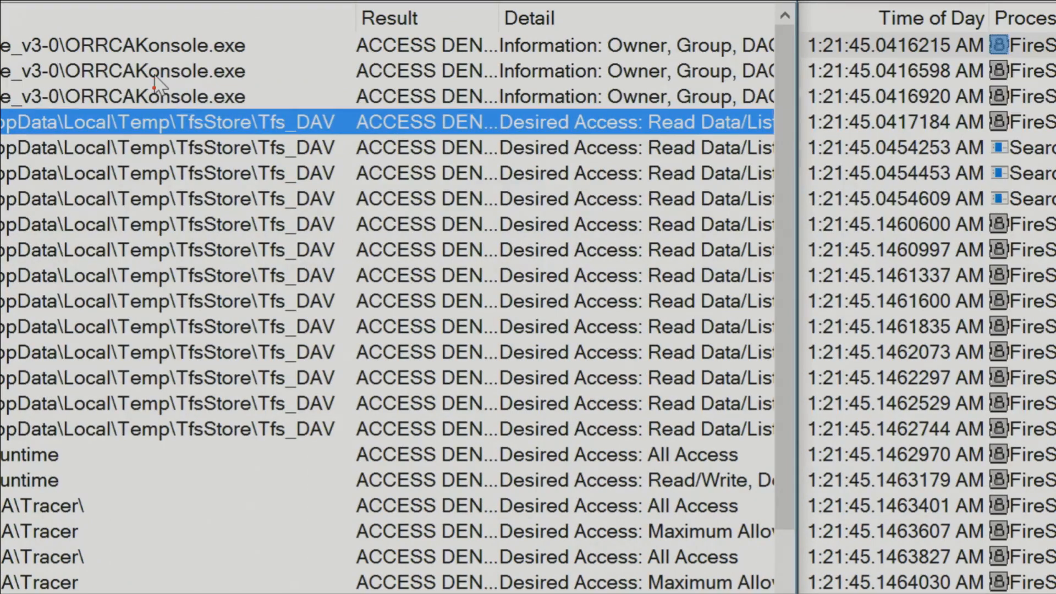
pyautogui.moveTo(170, 104)
pyautogui.mouseDown()
pyautogui.moveTo(246, 133)
pyautogui.moveTo(345, 138)
pyautogui.mouseUp()
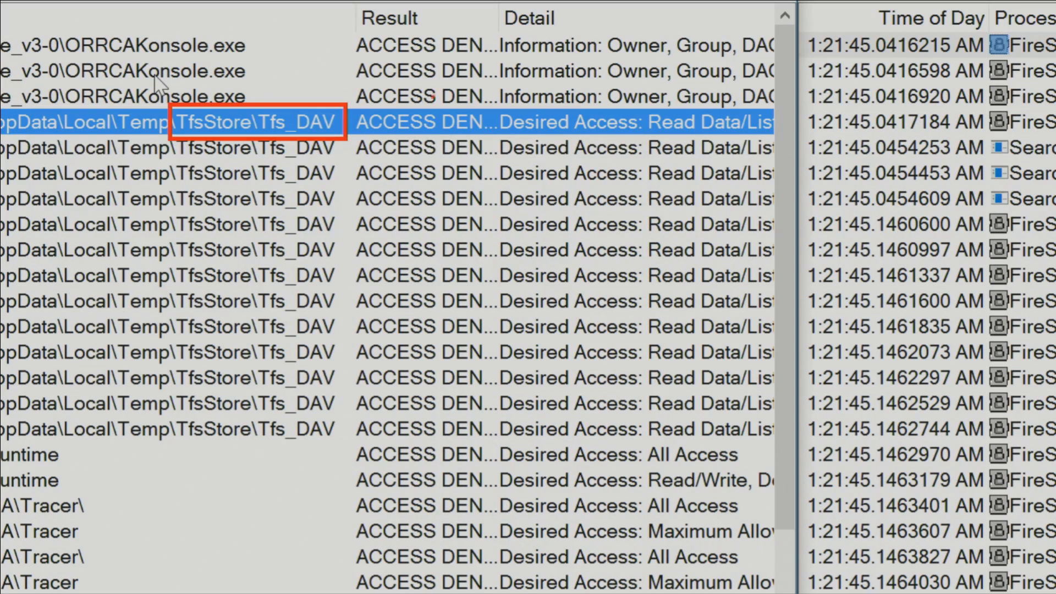
pyautogui.press('e')
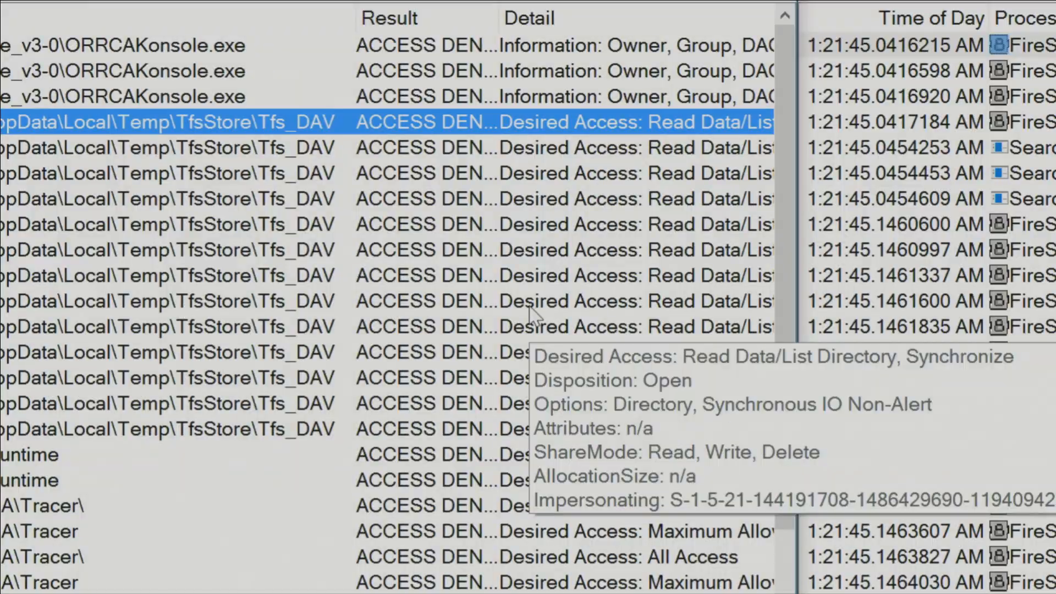
pyautogui.press('Escape')
# - Filter the WebDAV_win7_OK trace to include only events whose Path contains tfs_dav
pyautogui.click(910, 231)
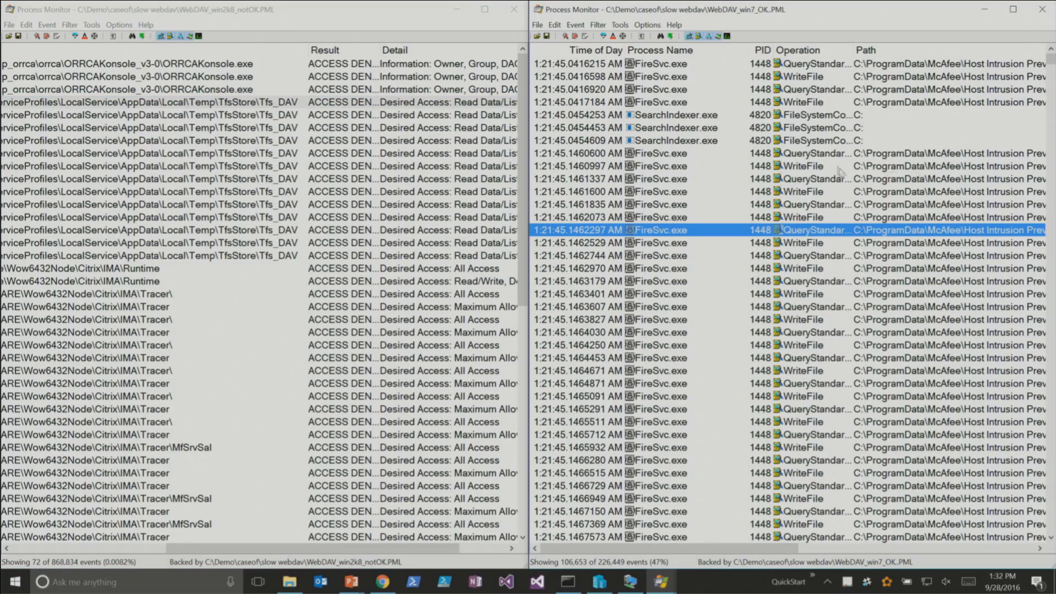
pyautogui.click(852, 115)
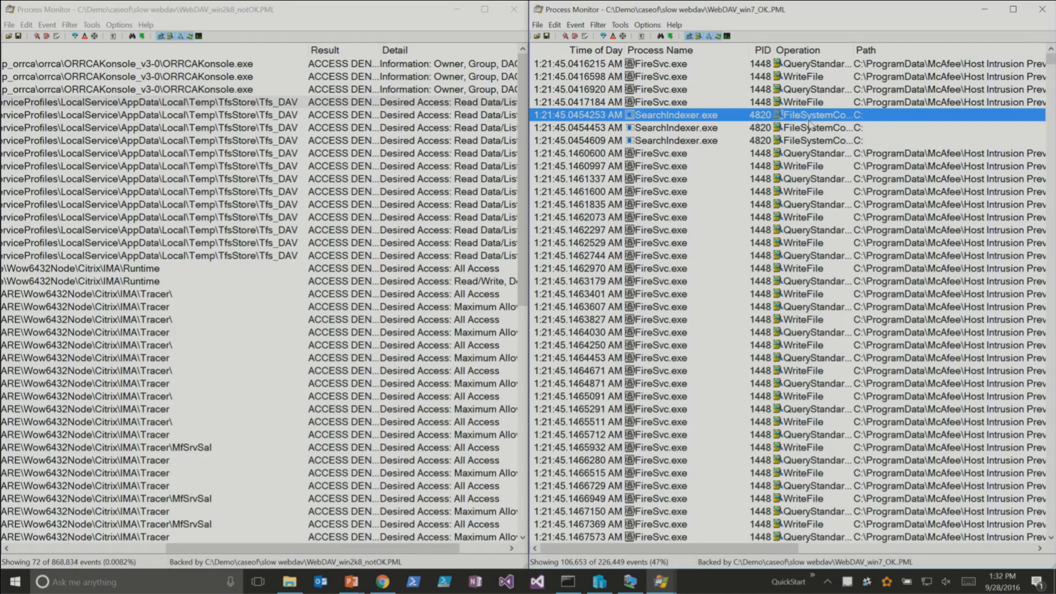
pyautogui.click(603, 36)
pyautogui.click(553, 144)
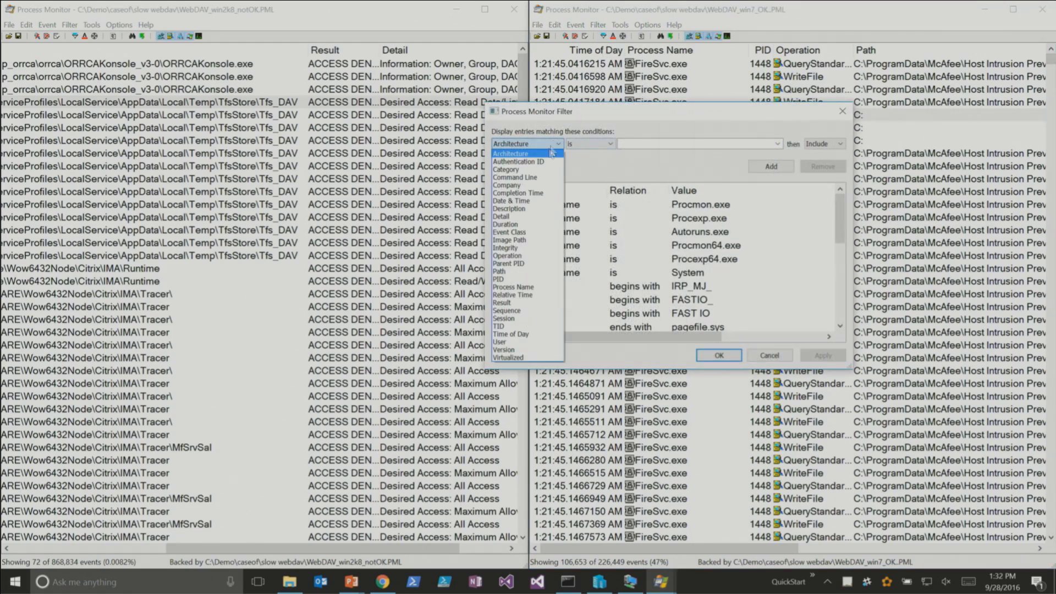
pyautogui.click(529, 272)
pyautogui.click(591, 145)
pyautogui.click(579, 201)
pyautogui.click(632, 143)
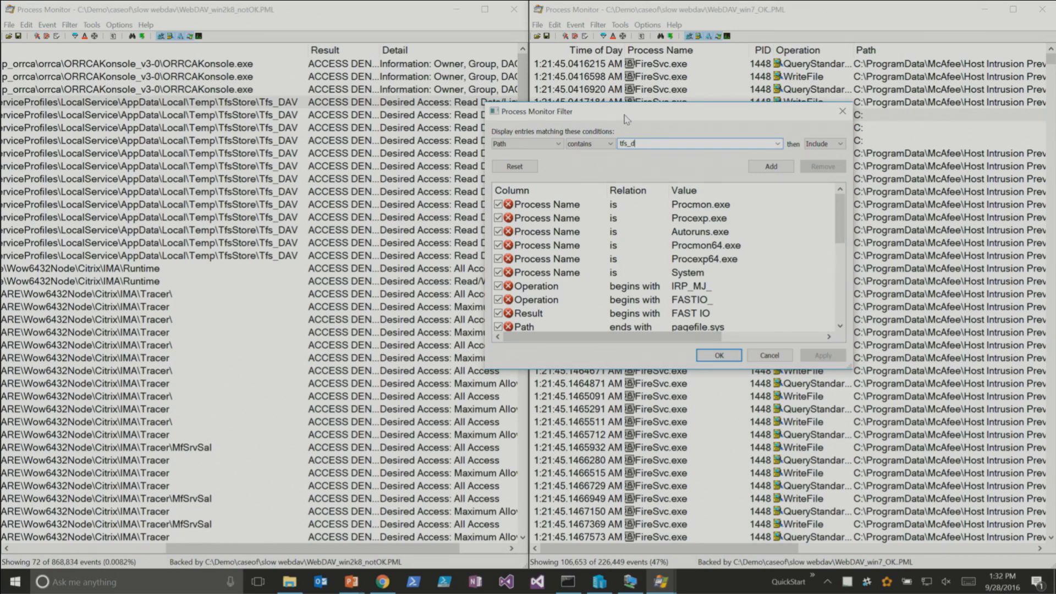
pyautogui.click(769, 166)
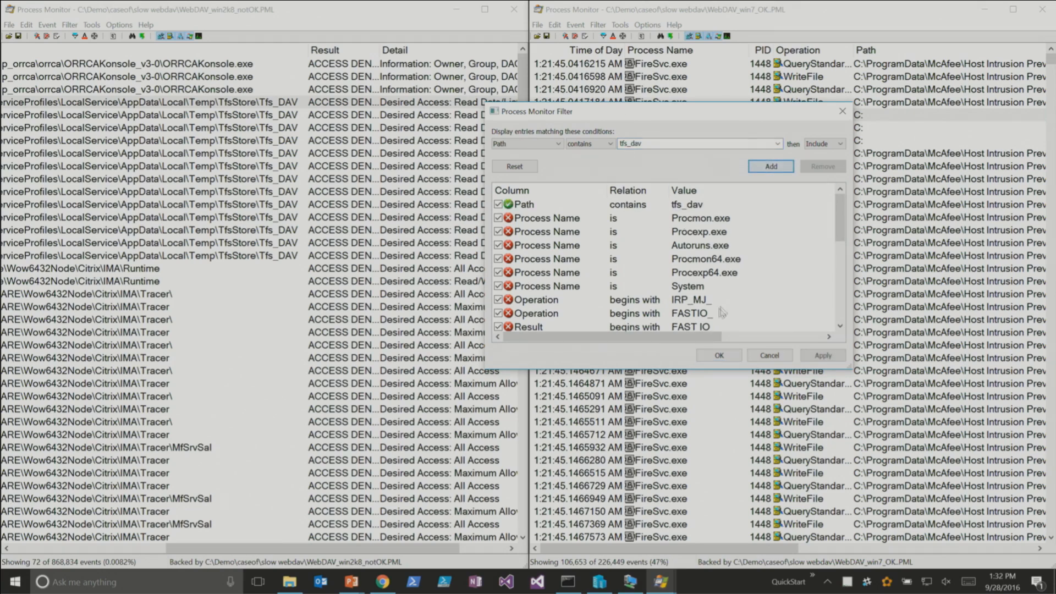
pyautogui.click(718, 356)
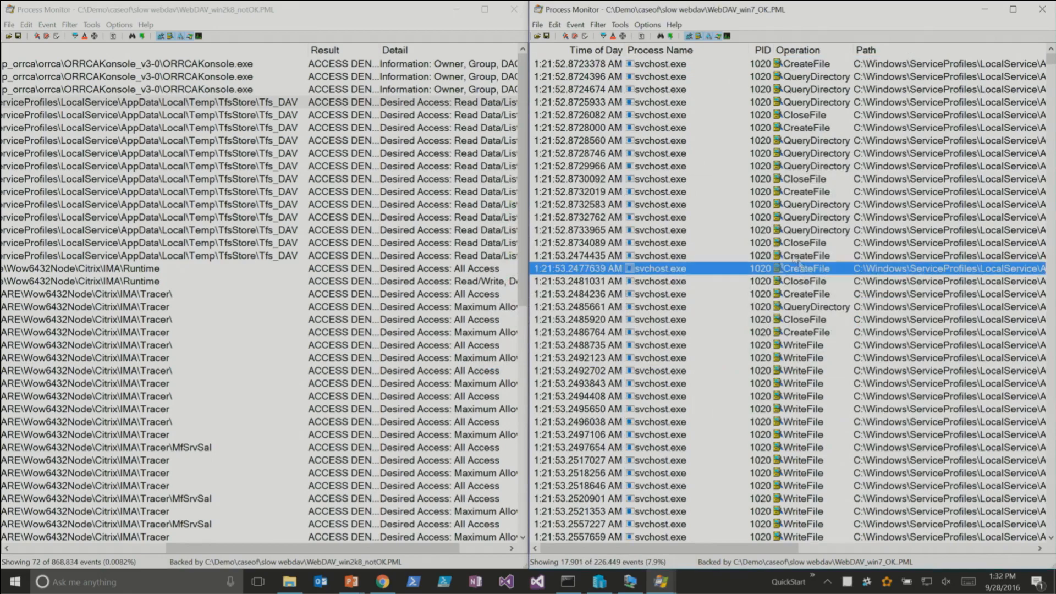
# - Widen the Path column in the win7 trace and compare its Tfs_DAV results with the win2k8 trace
pyautogui.moveTo(718, 549); pyautogui.dragTo(864, 560)
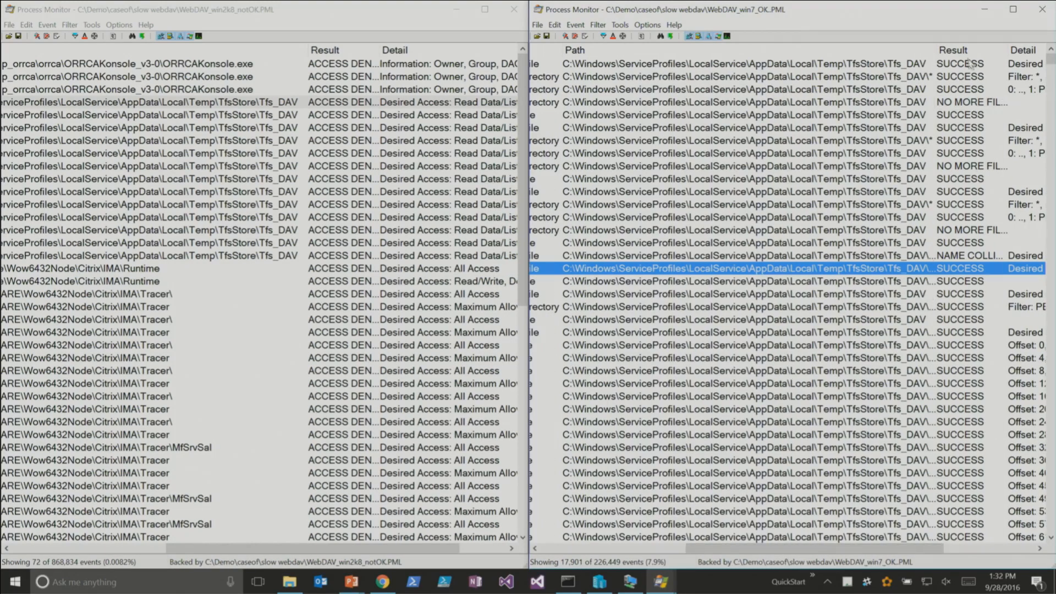
pyautogui.moveTo(937, 42); pyautogui.dragTo(973, 47)
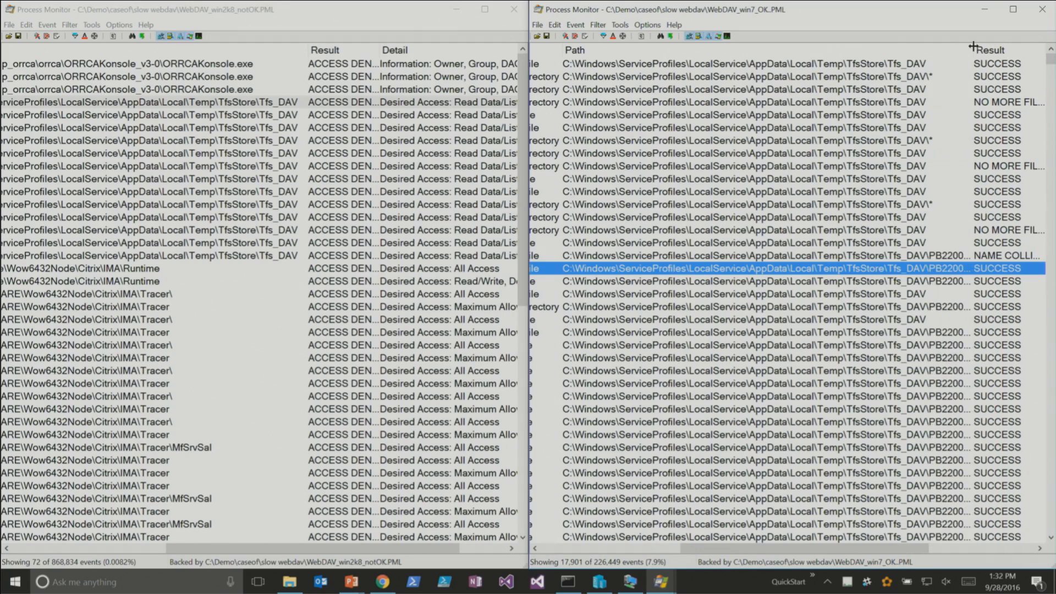
pyautogui.click(341, 102)
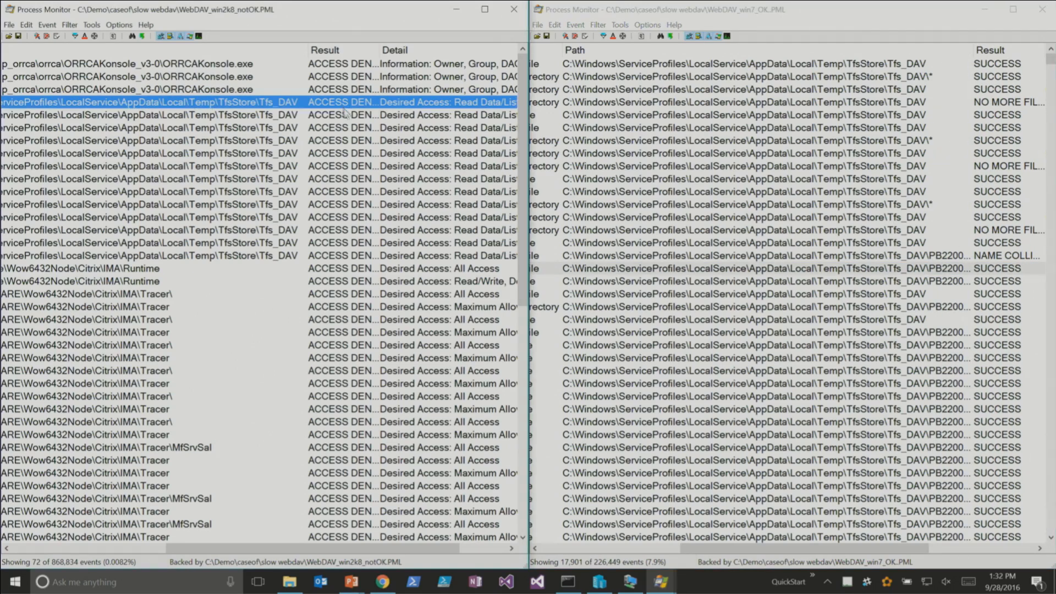
# - Open the properties of the first Tfs_DAV CreateFile event in each trace and place the two windows side by side
pyautogui.hscroll(-5, 392, 158)
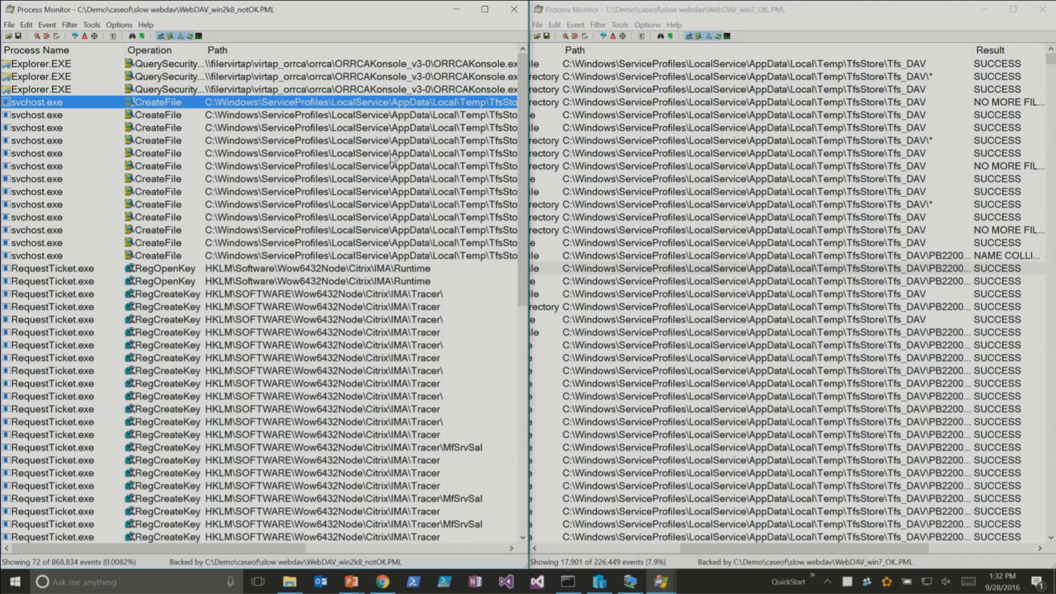
pyautogui.doubleClick(95, 101)
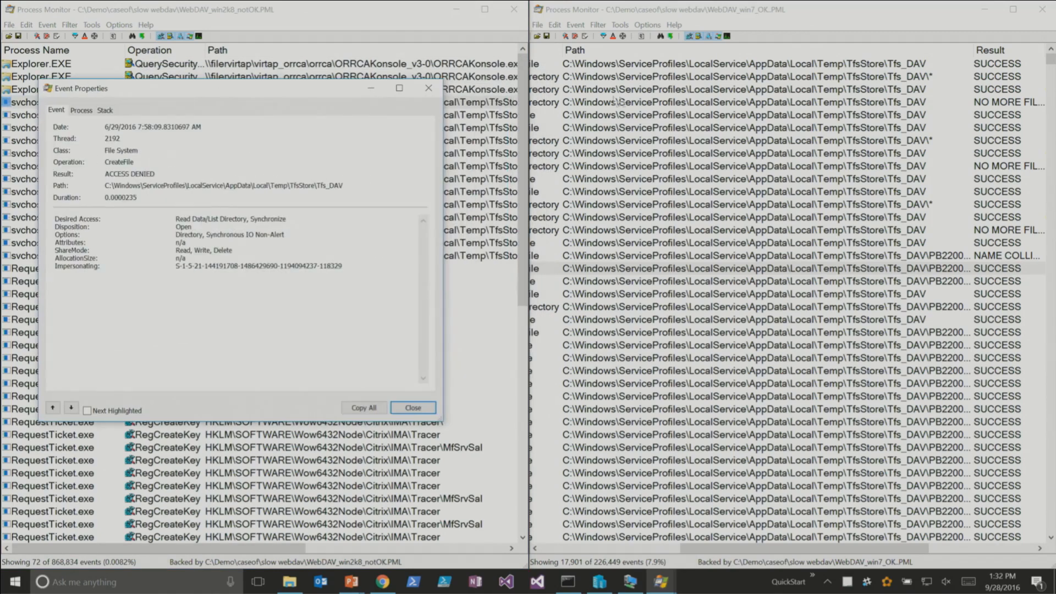
pyautogui.click(909, 66)
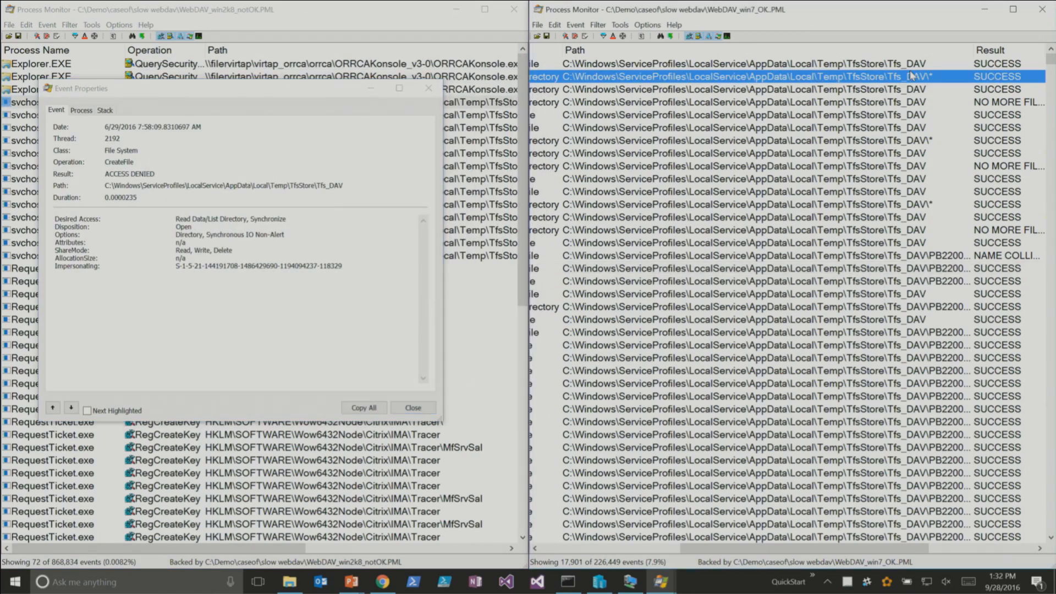
pyautogui.doubleClick(909, 66)
pyautogui.moveTo(401, 78); pyautogui.dragTo(603, 91)
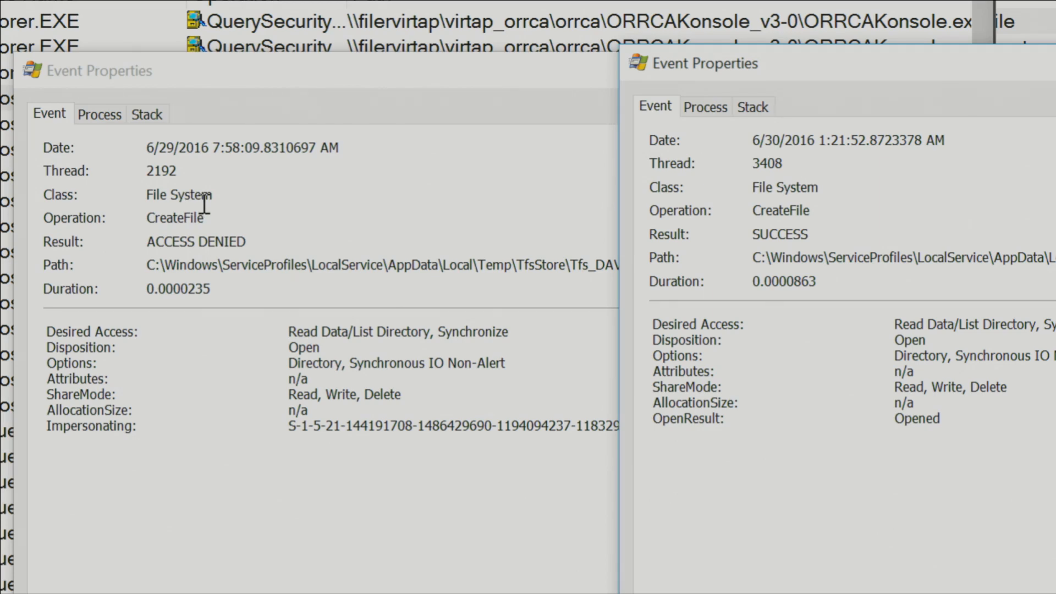
# - Compare the event details, highlighting the Result and Impersonating values of the win2k8 event before returning to the win7 event
pyautogui.moveTo(164, 242); pyautogui.dragTo(180, 242)
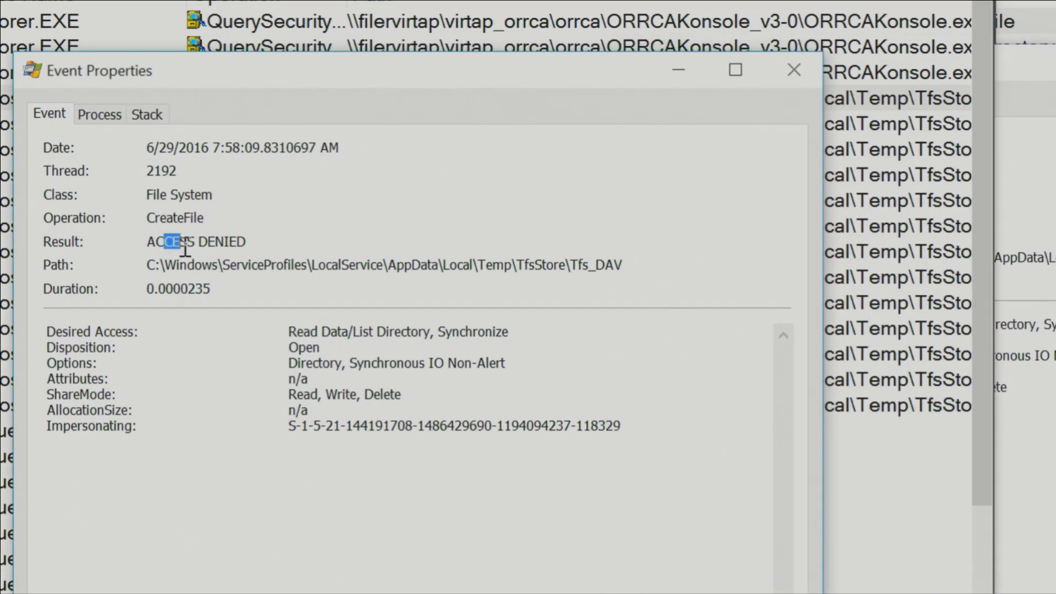
pyautogui.moveTo(208, 431); pyautogui.dragTo(631, 428)
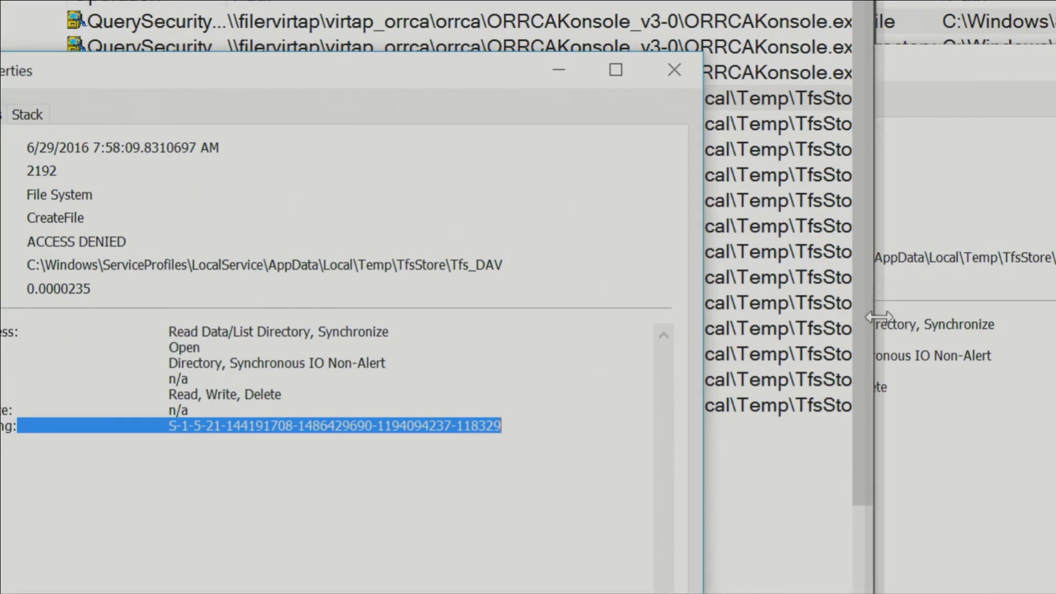
pyautogui.hotkey('alt', 'Tab')
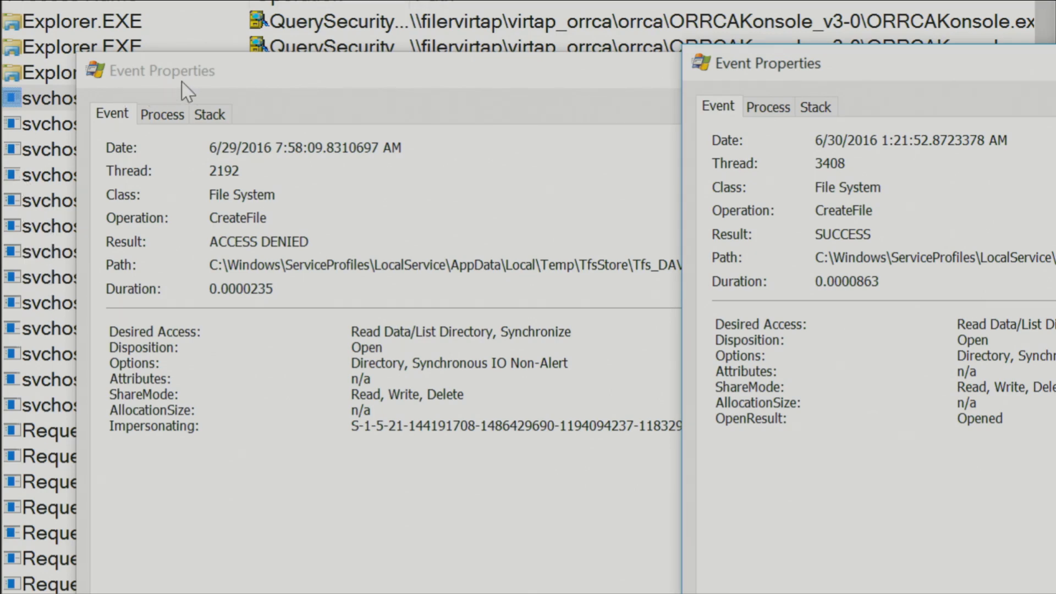
# - Compare the svchost.exe process details of both events, including command line and user account, then close both properties windows
pyautogui.click(165, 118)
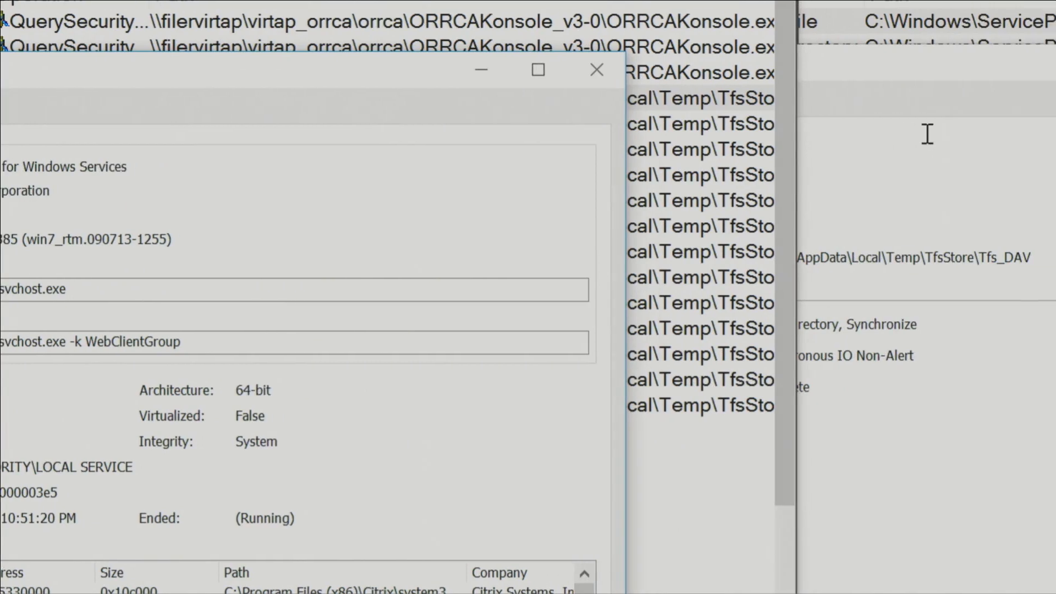
pyautogui.click(926, 134)
pyautogui.click(506, 116)
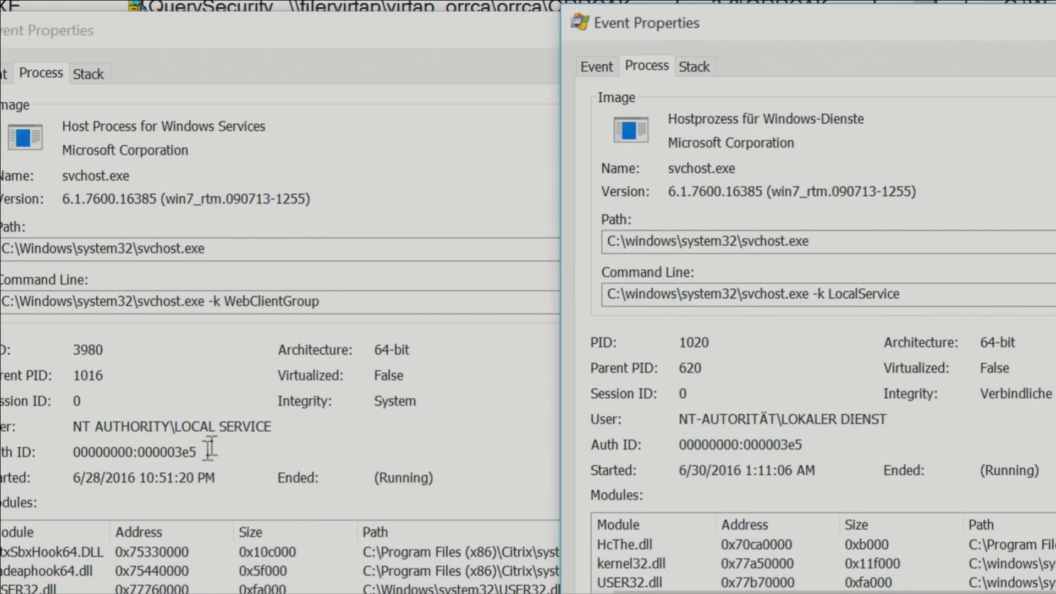
pyautogui.moveTo(215, 427); pyautogui.dragTo(260, 426)
pyautogui.click(915, 401)
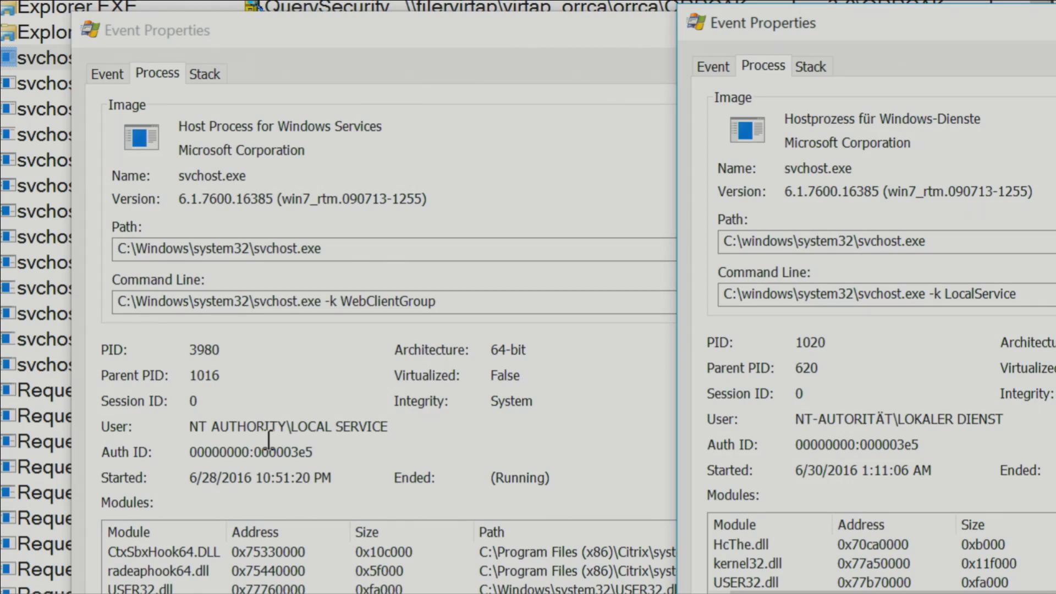
pyautogui.press('Escape')
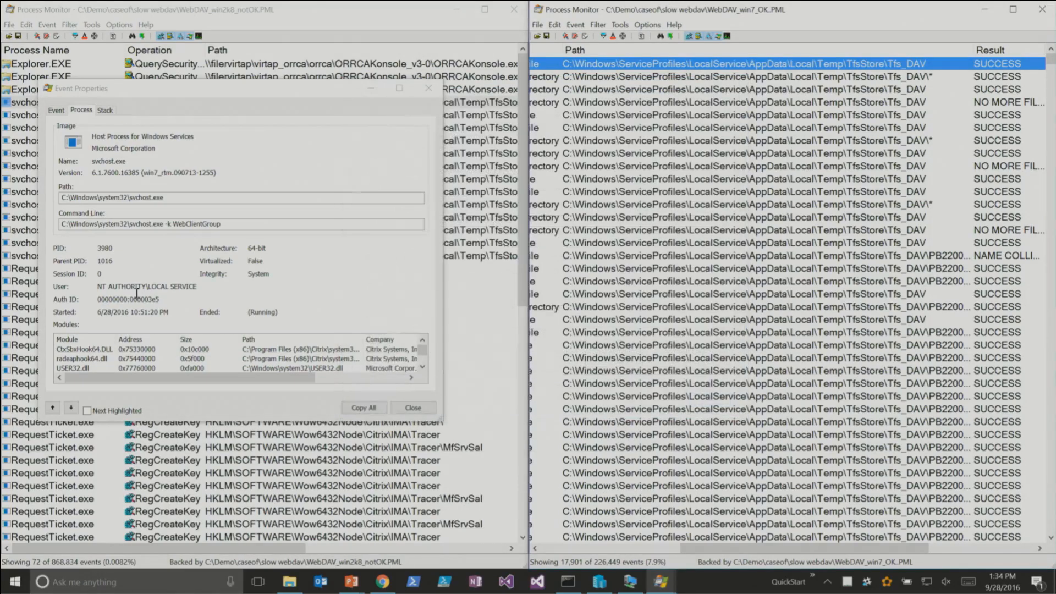
pyautogui.press('Escape')
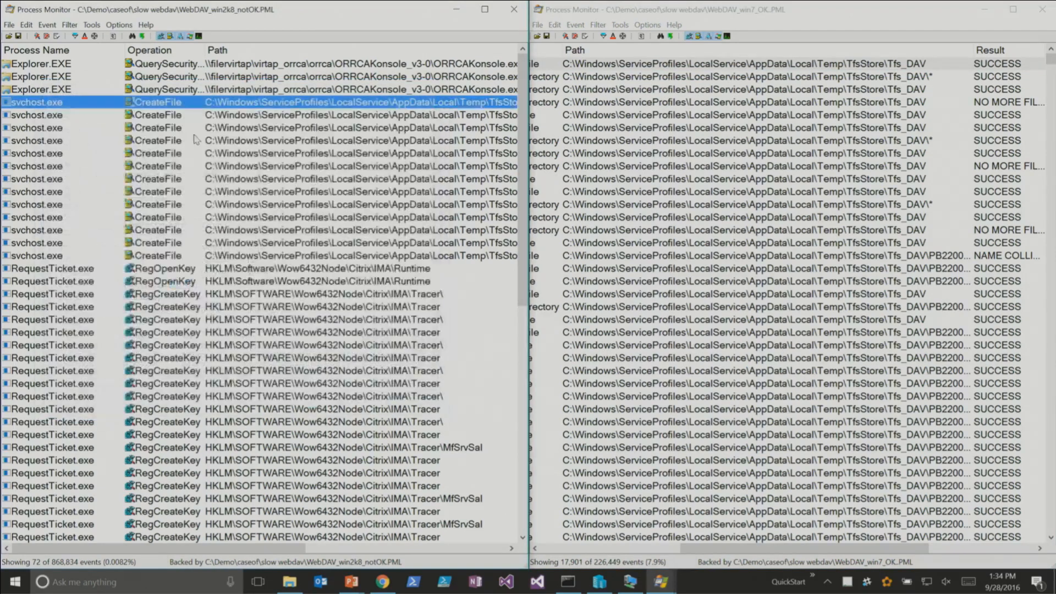
# - Switch to the PowerPoint slide show and advance to the slide "The Case of the Slow WebDav Share: Solved"
pyautogui.hotkey('alt', 'Tab')
pyautogui.press('Tab')
pyautogui.press('Tab')
pyautogui.press('Tab')
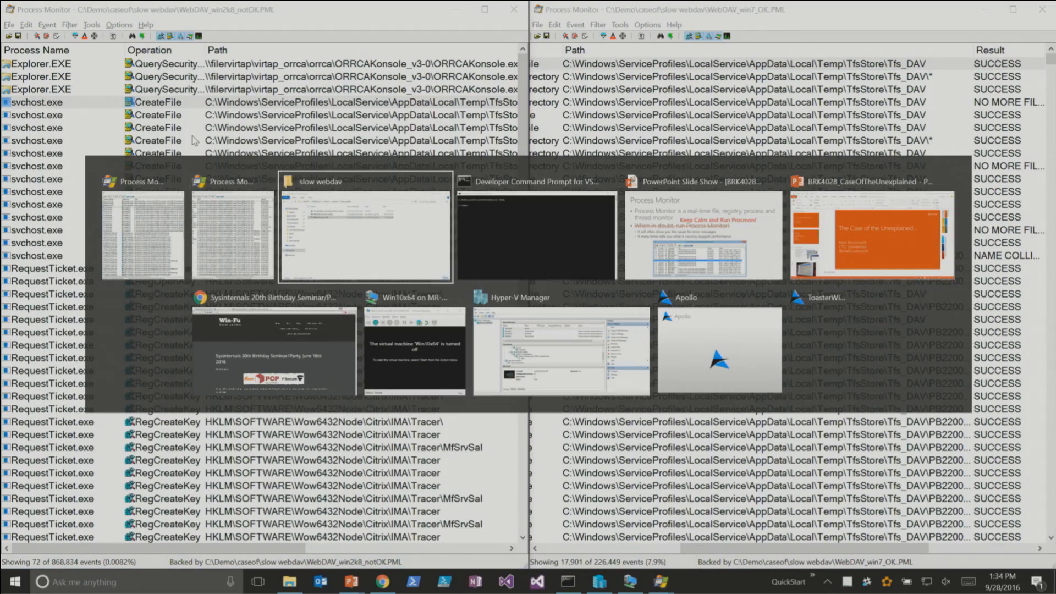
pyautogui.press('pagedown')
pyautogui.press('pagedown')
pyautogui.press('pagedown')
pyautogui.press('pagedown')
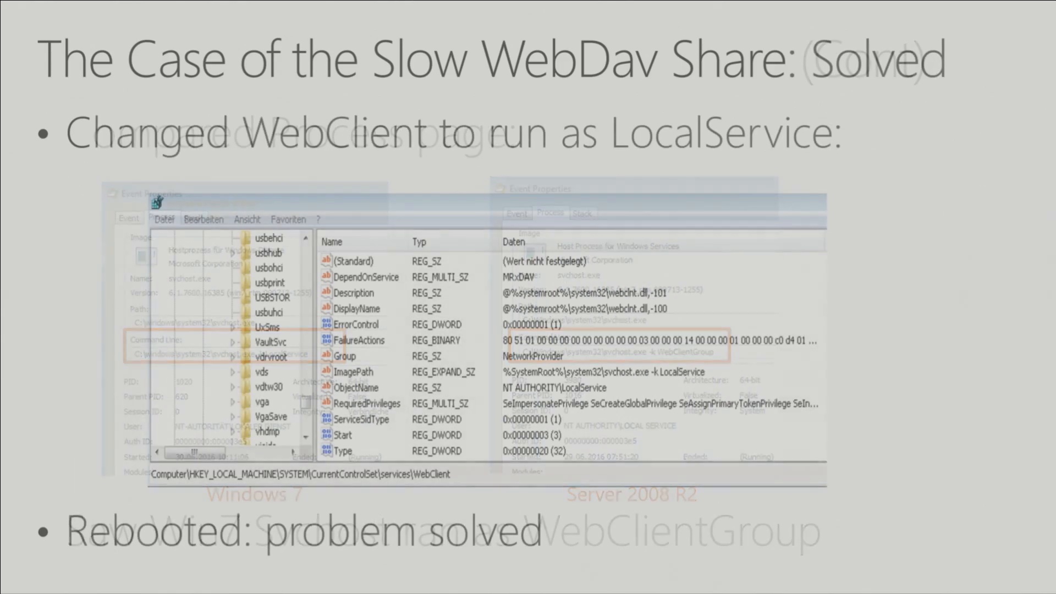
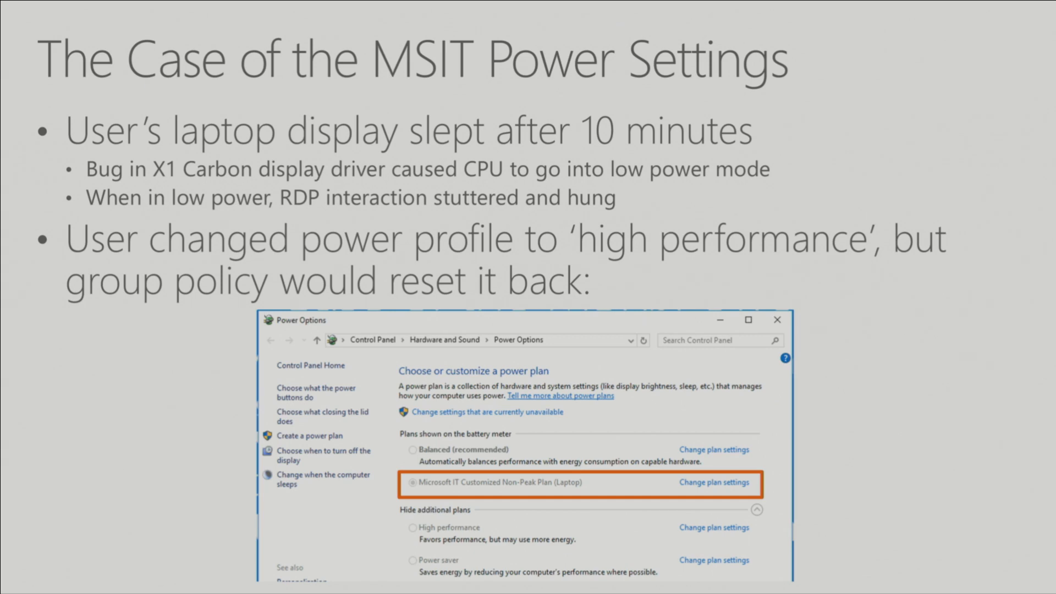
# - Advance to the MSIT Power Settings (Cont) slide, then switch to the Win10x64 virtual machine, start it and move its window higher
pyautogui.press('Right')
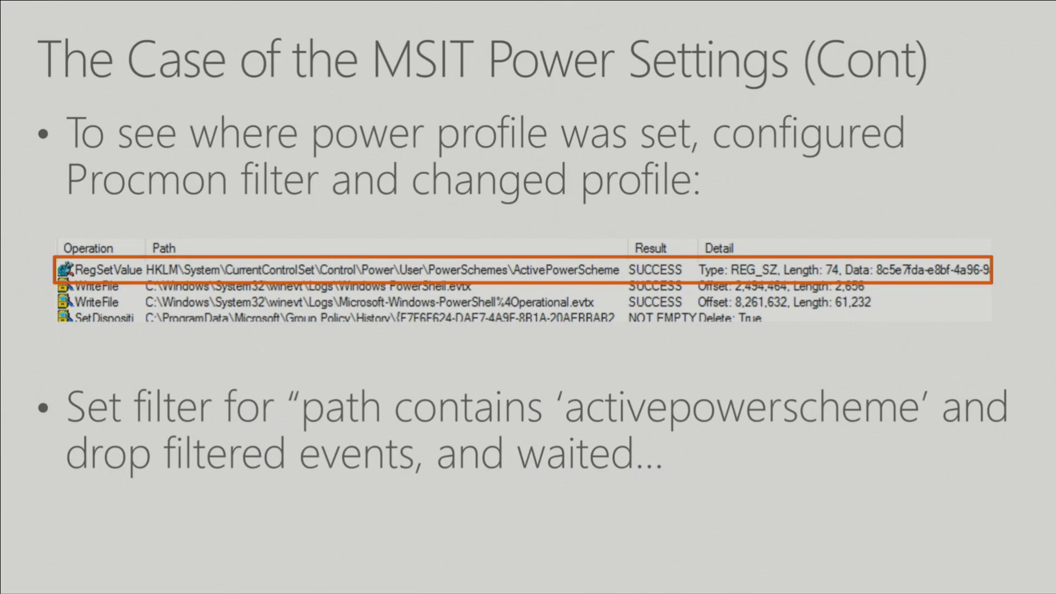
pyautogui.hotkey('alt', 'Tab')
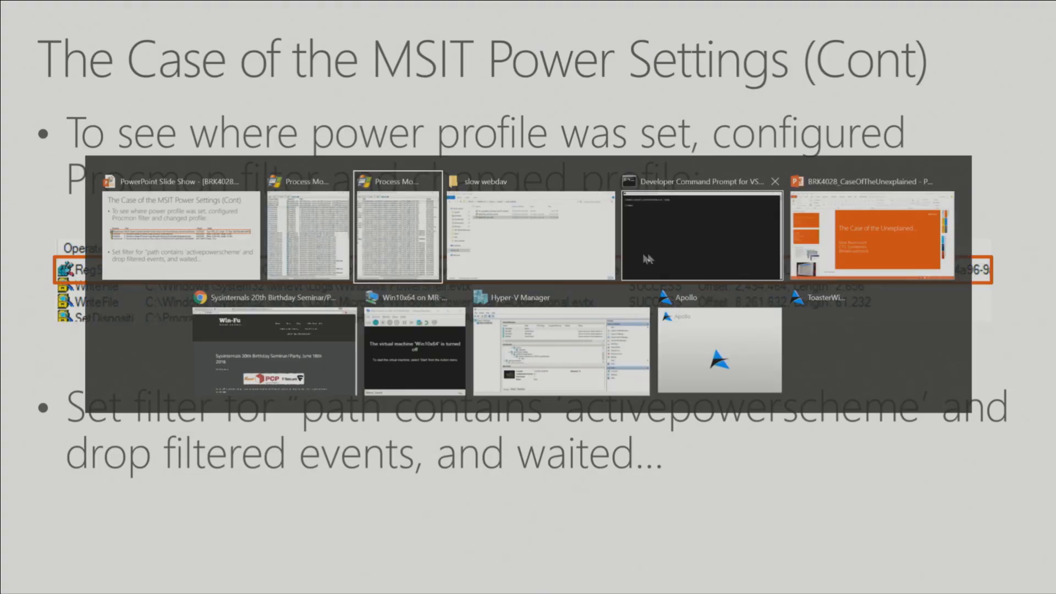
pyautogui.click(431, 341)
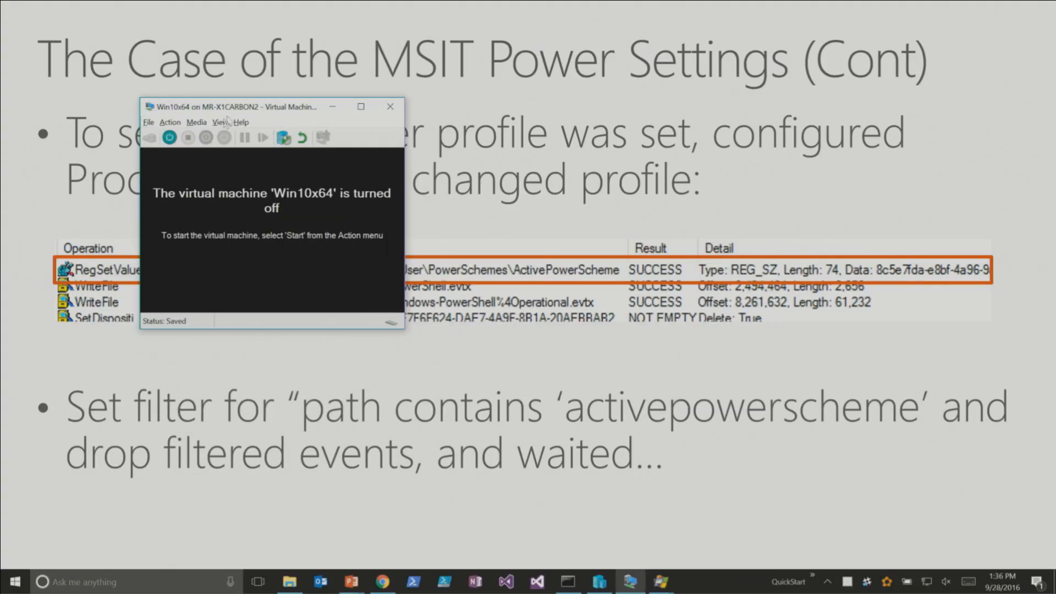
pyautogui.click(171, 138)
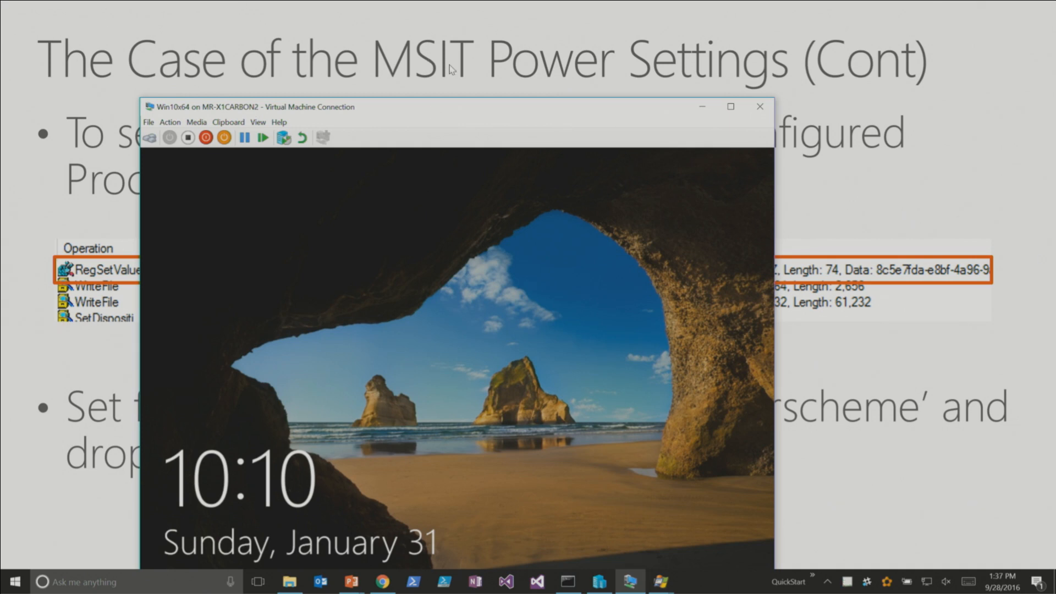
pyautogui.moveTo(452, 112); pyautogui.dragTo(489, 55)
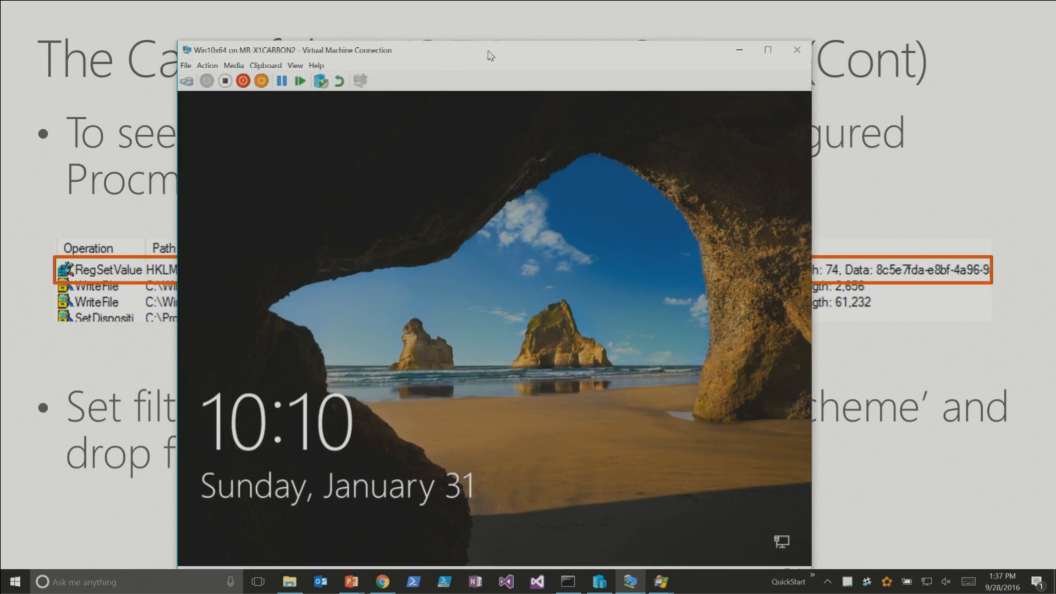
# - Dismiss the virtual machine's lock screen and sign in with the account password
pyautogui.click(541, 354)
pyautogui.write('•••••••••')
pyautogui.press('Return')
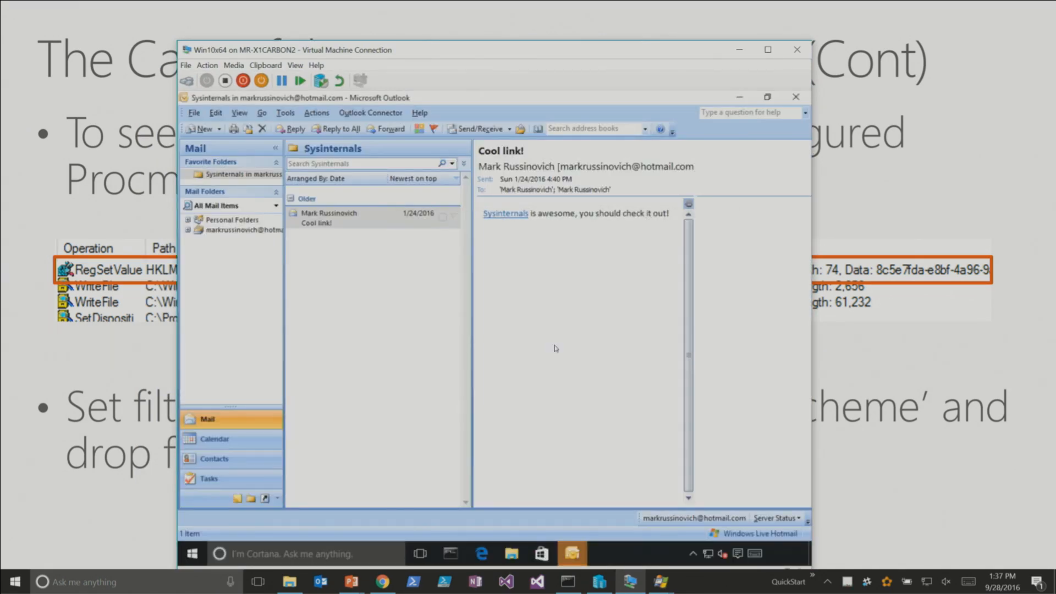
# - Minimize Outlook and its reminders window in the virtual machine, and open the Cortana search
pyautogui.click(739, 98)
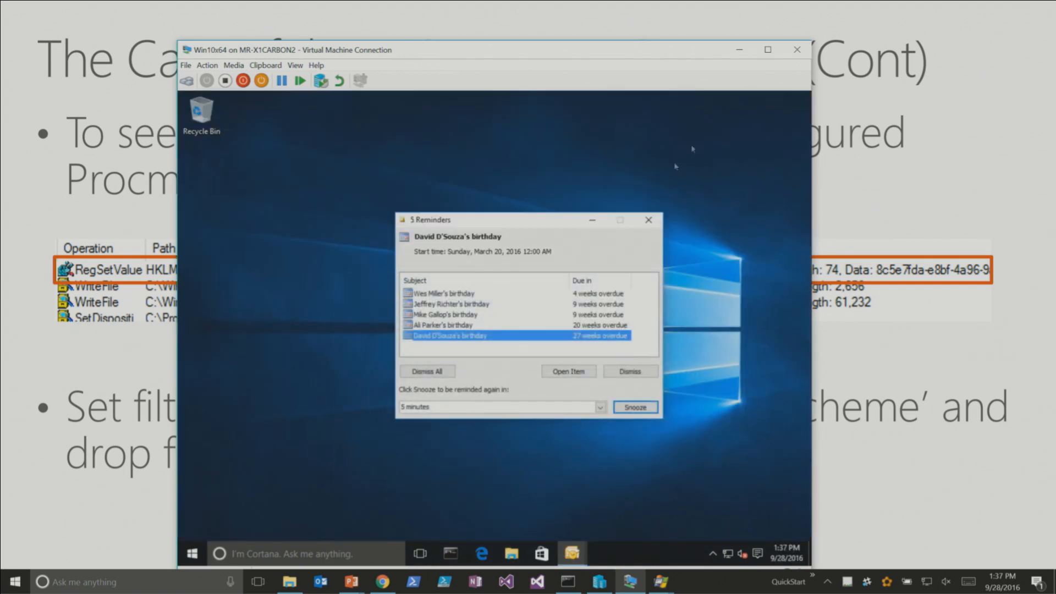
pyautogui.click(593, 220)
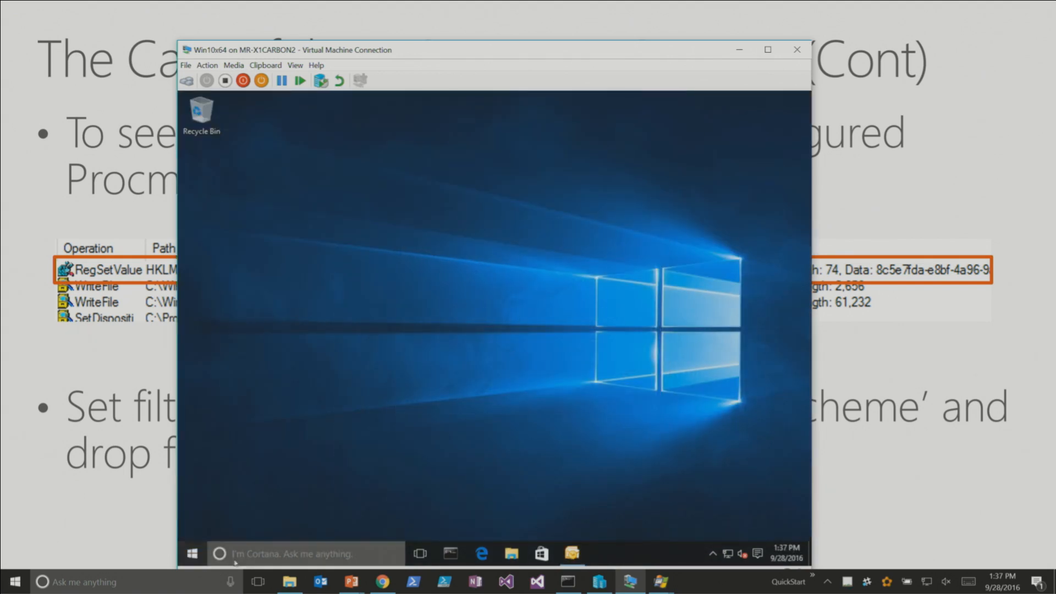
pyautogui.click(256, 554)
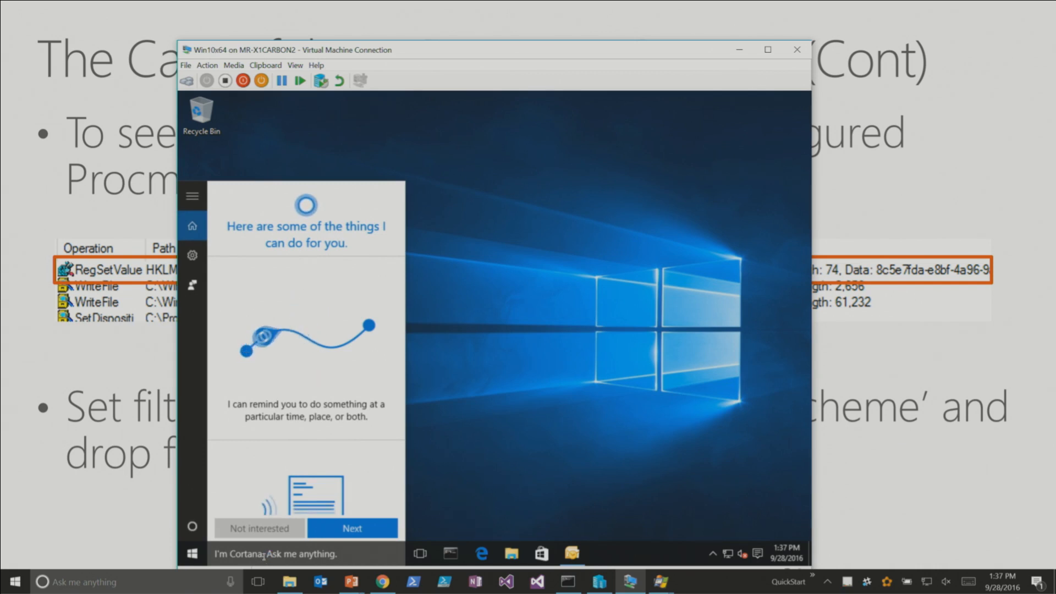
pyautogui.write('p')
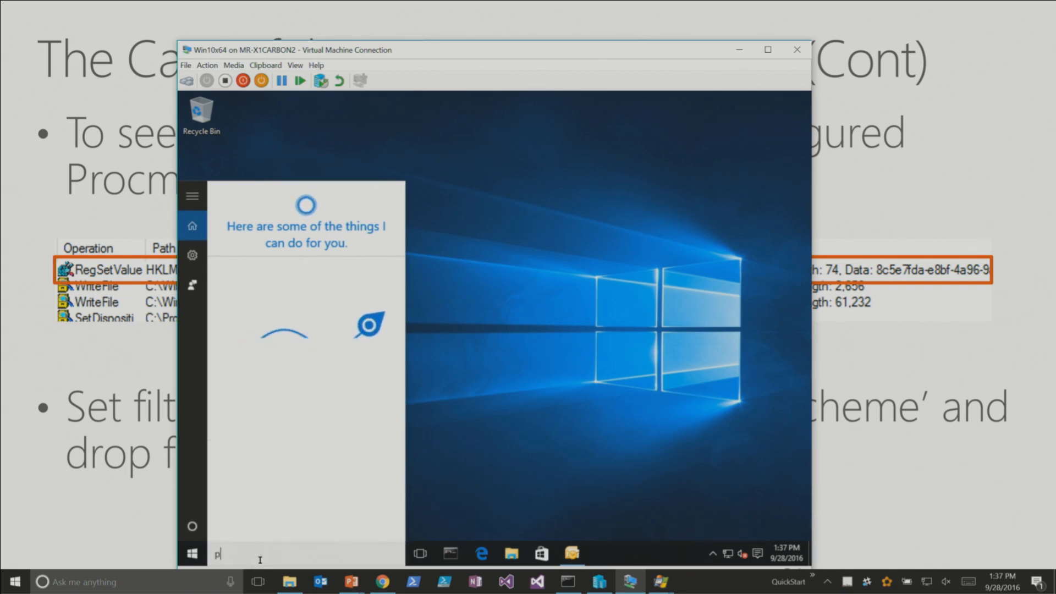
pyautogui.write('roces')
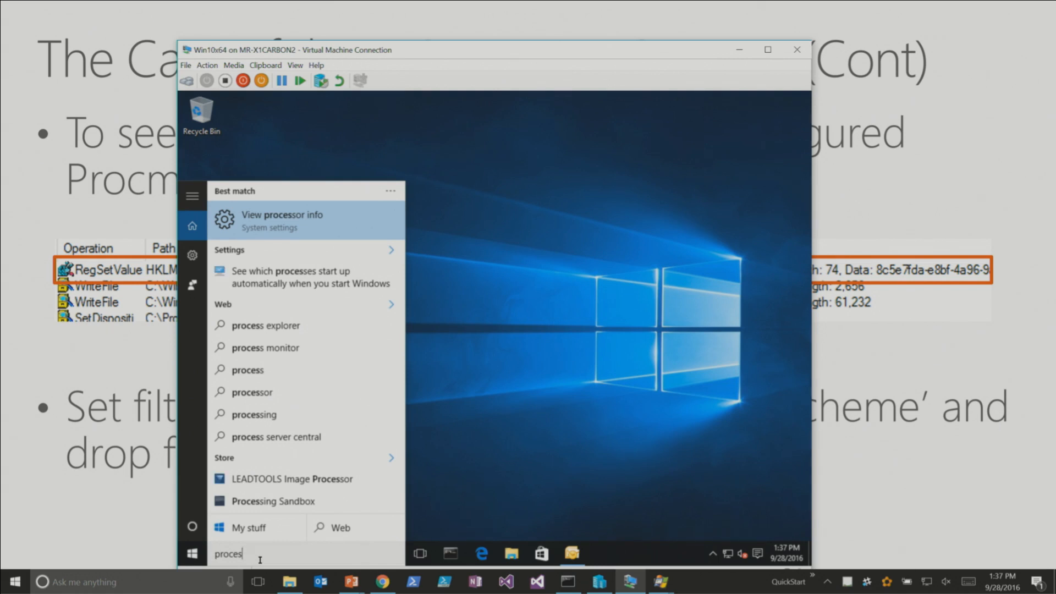
pyautogui.write('s monitor')
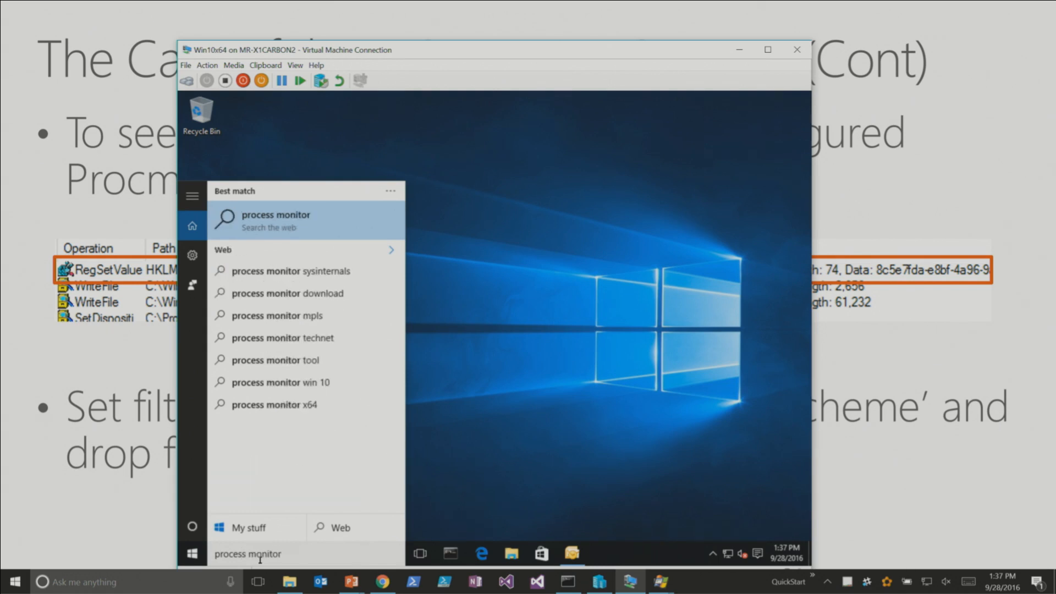
pyautogui.hotkey('ctrl', 'a')
pyautogui.press('BackSpace')
# - Run c:\sysint\procmon in the virtual machine and allow Process Monitor through User Account Control
pyautogui.write('c:\\demo\\proc')
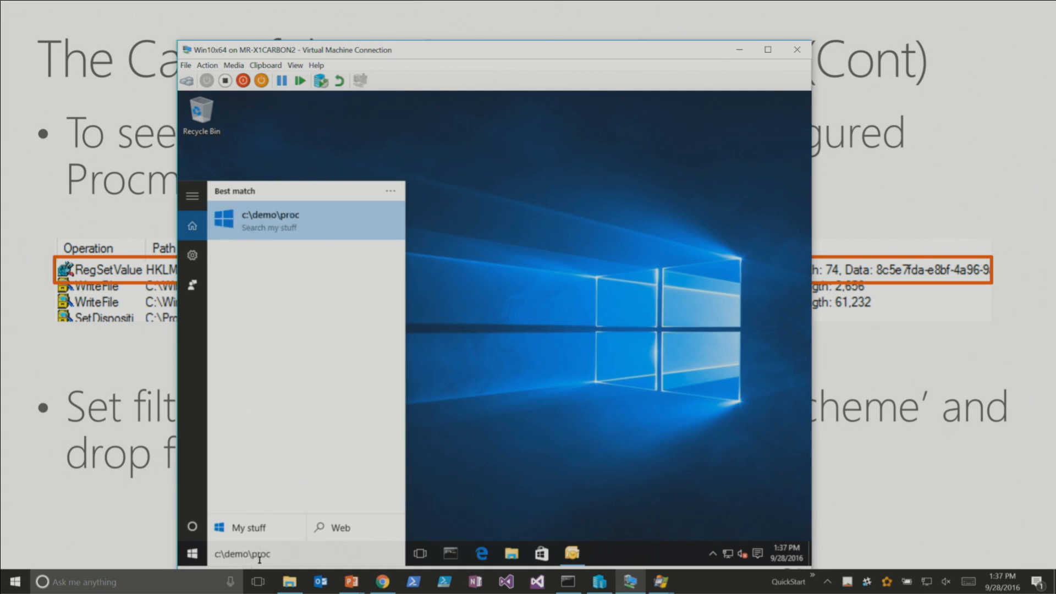
pyautogui.press('BackSpace')
pyautogui.press('BackSpace')
pyautogui.press('BackSpace')
pyautogui.press('BackSpace')
pyautogui.press('BackSpace')
pyautogui.press('BackSpace')
pyautogui.press('BackSpace')
pyautogui.press('BackSpace')
pyautogui.press('BackSpace')
pyautogui.write('sysint')
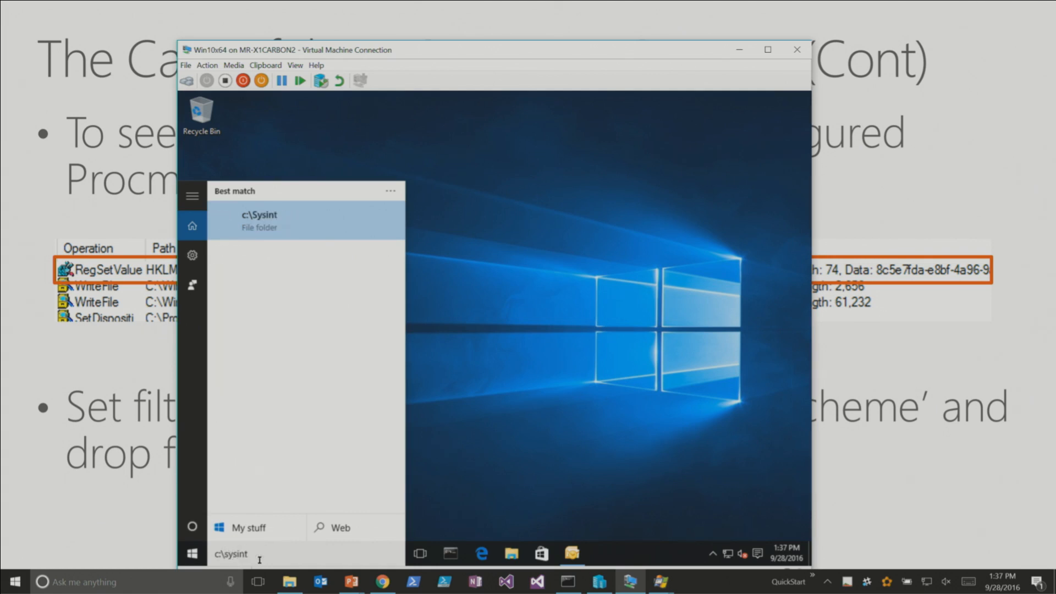
pyautogui.write('\\procmon')
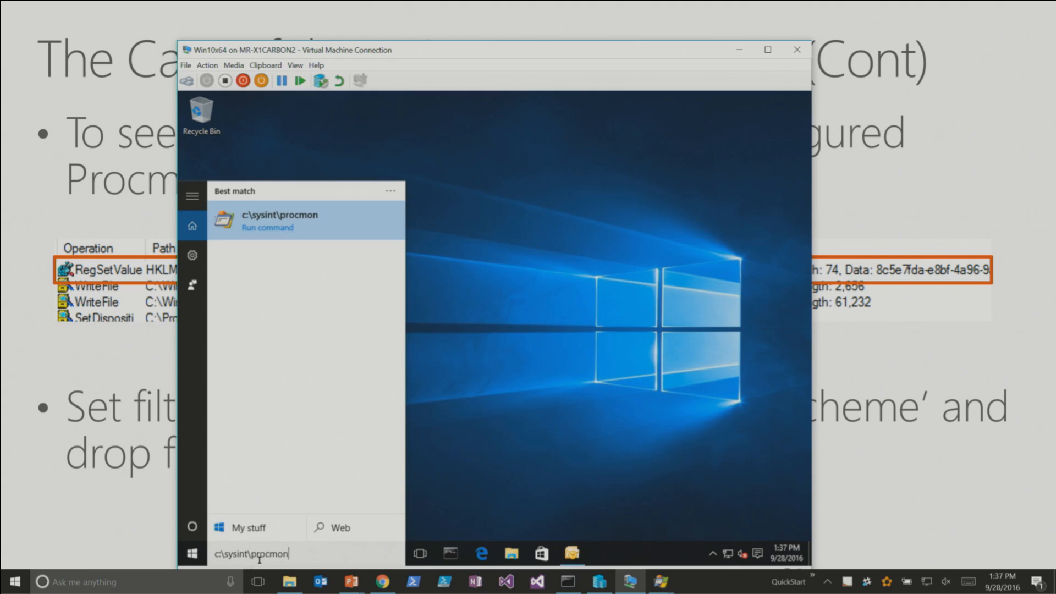
pyautogui.press('Return')
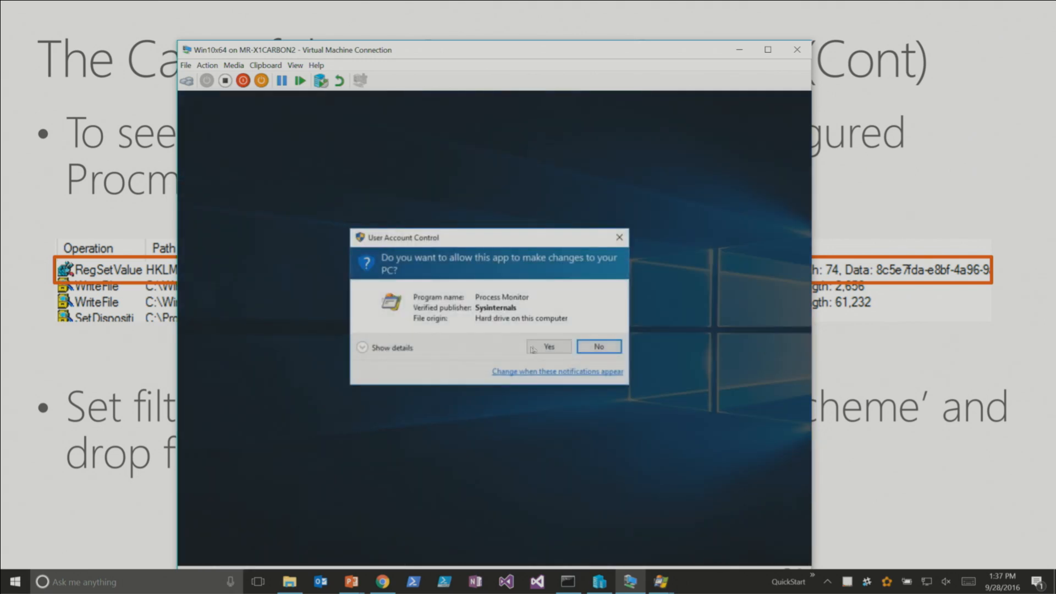
pyautogui.click(529, 348)
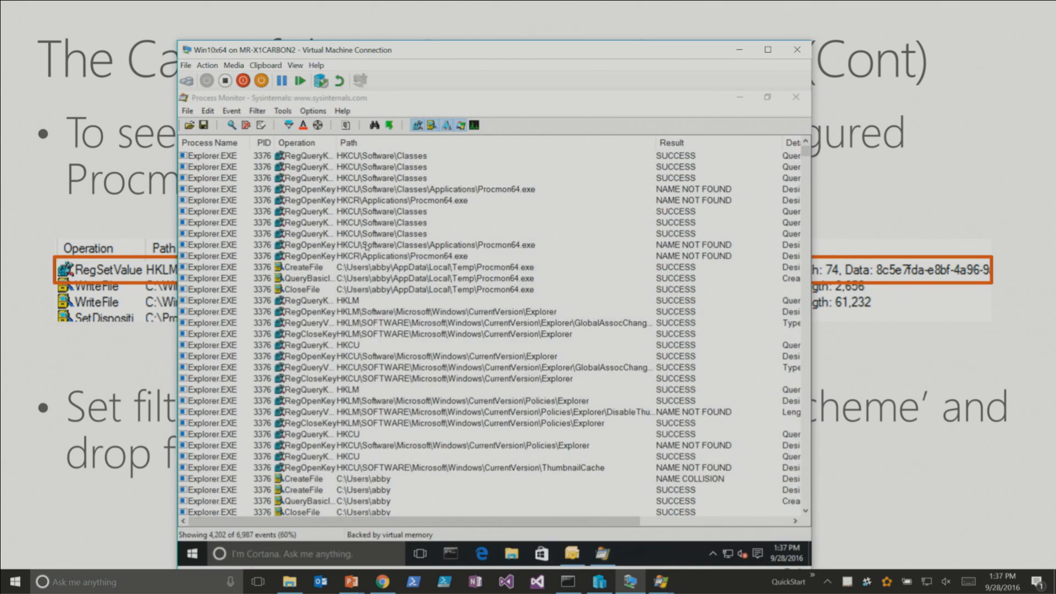
pyautogui.click(492, 245)
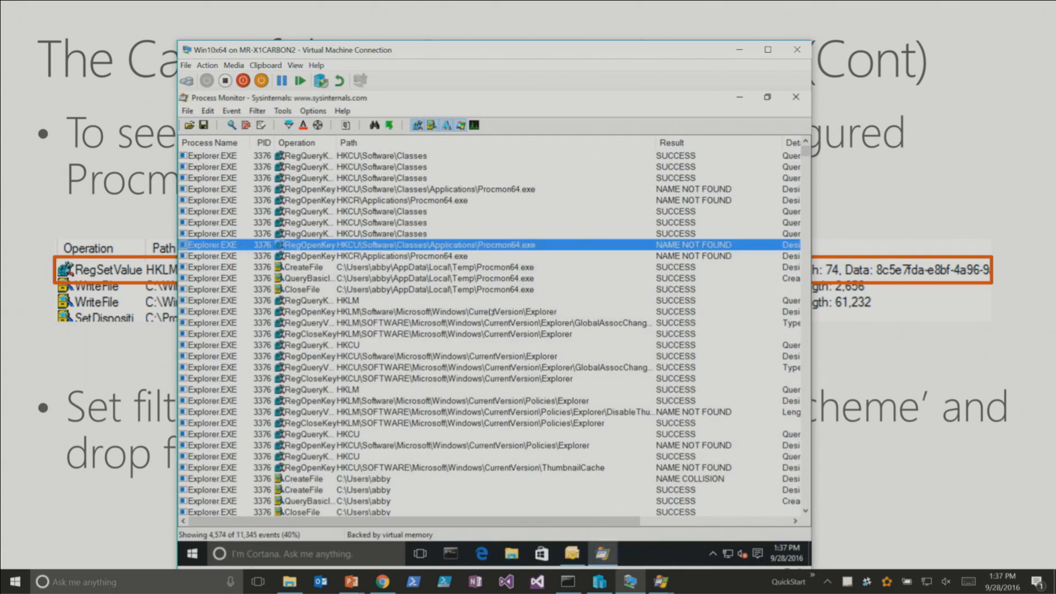
pyautogui.click(473, 345)
# - Search the virtual machine for "power" and open Power Options
pyautogui.click(348, 555)
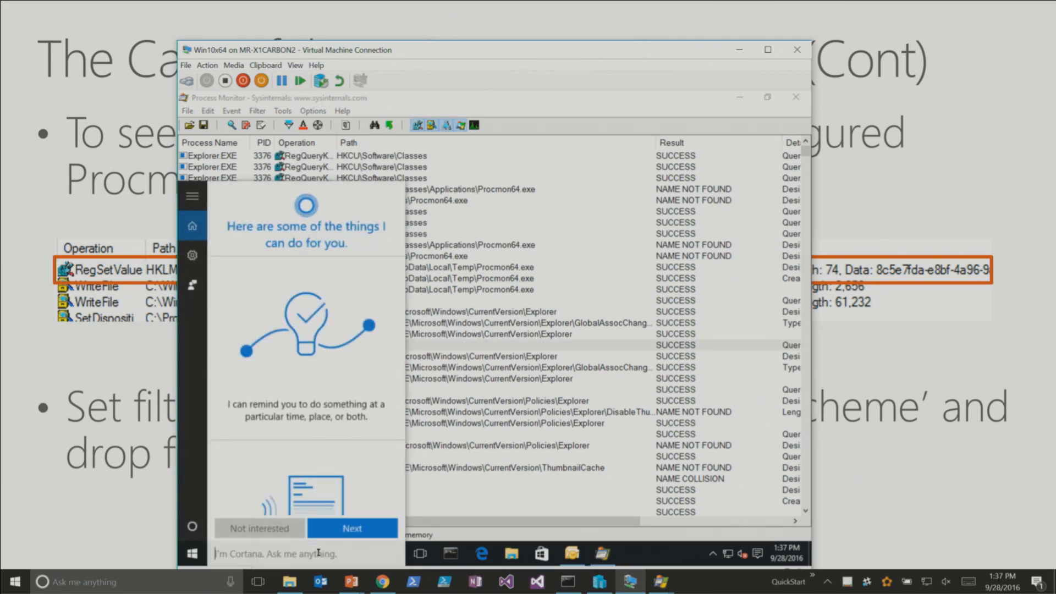
pyautogui.write('power')
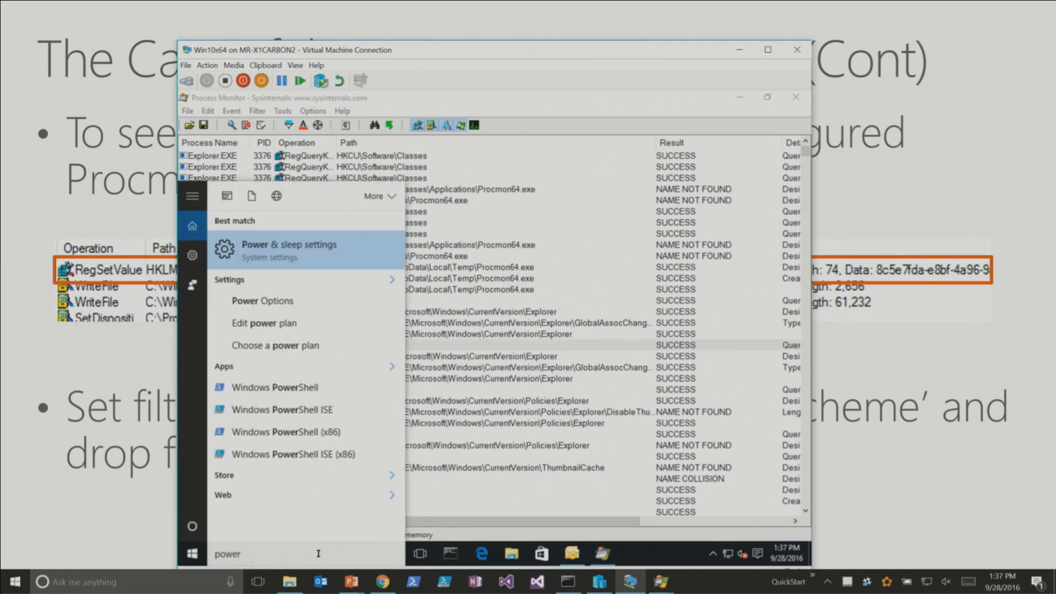
pyautogui.press('Down')
pyautogui.press('Down')
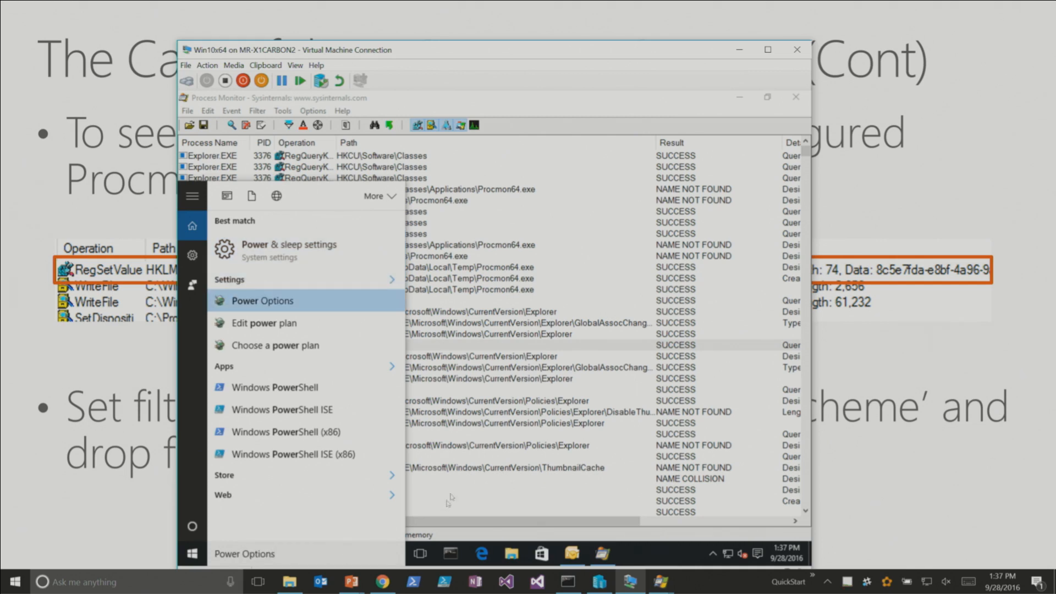
pyautogui.press('Return')
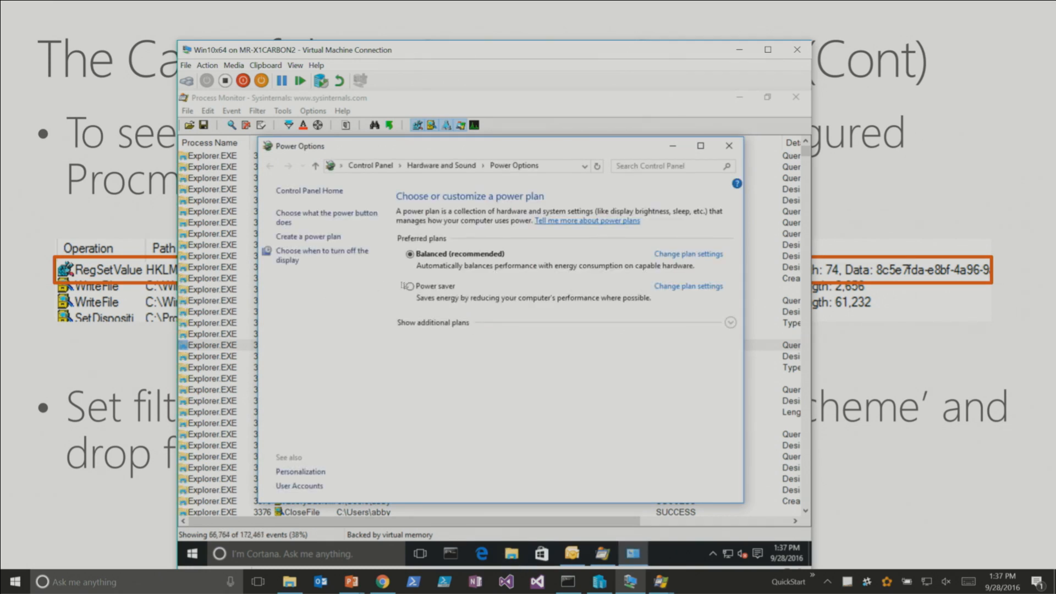
# - Switch back to Process Monitor, clear the captured events and apply an Include filter for Path contains power
pyautogui.hotkey('alt', 'Tab')
pyautogui.hotkey('ctrl', 'x')
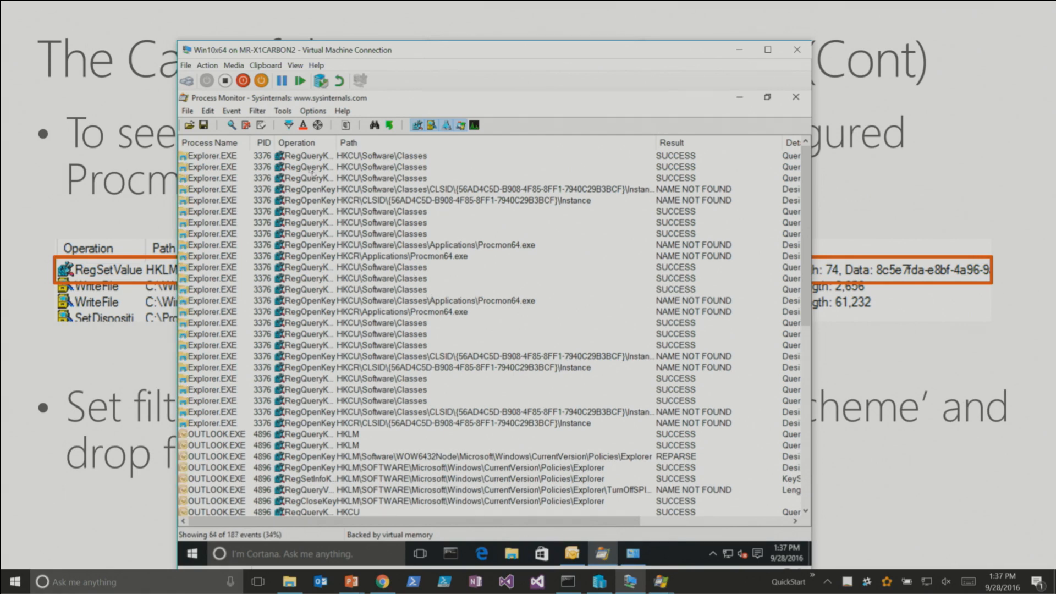
pyautogui.click(289, 126)
pyautogui.click(275, 212)
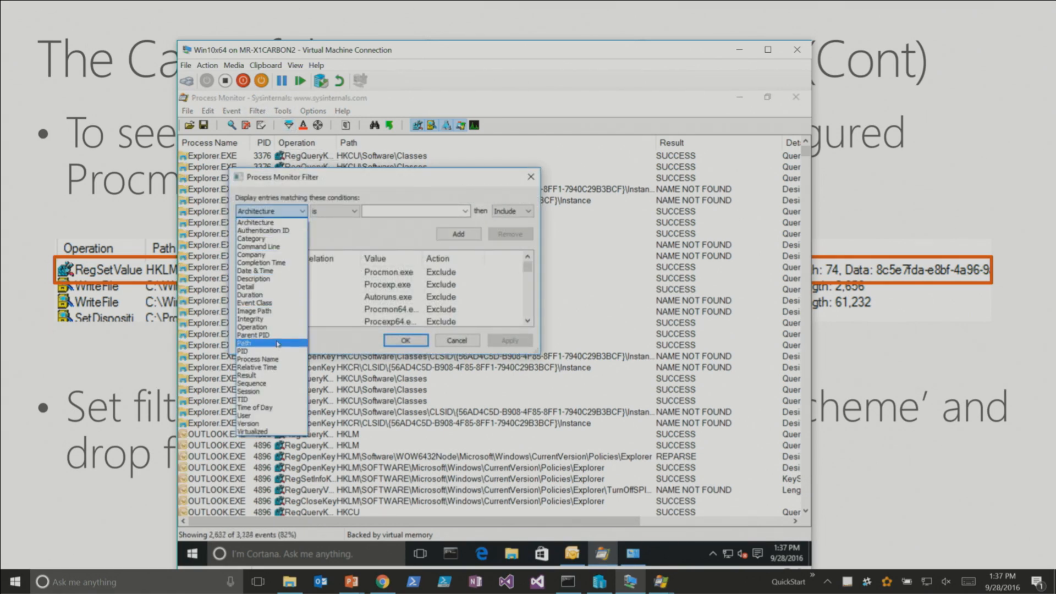
pyautogui.click(273, 344)
pyautogui.click(336, 211)
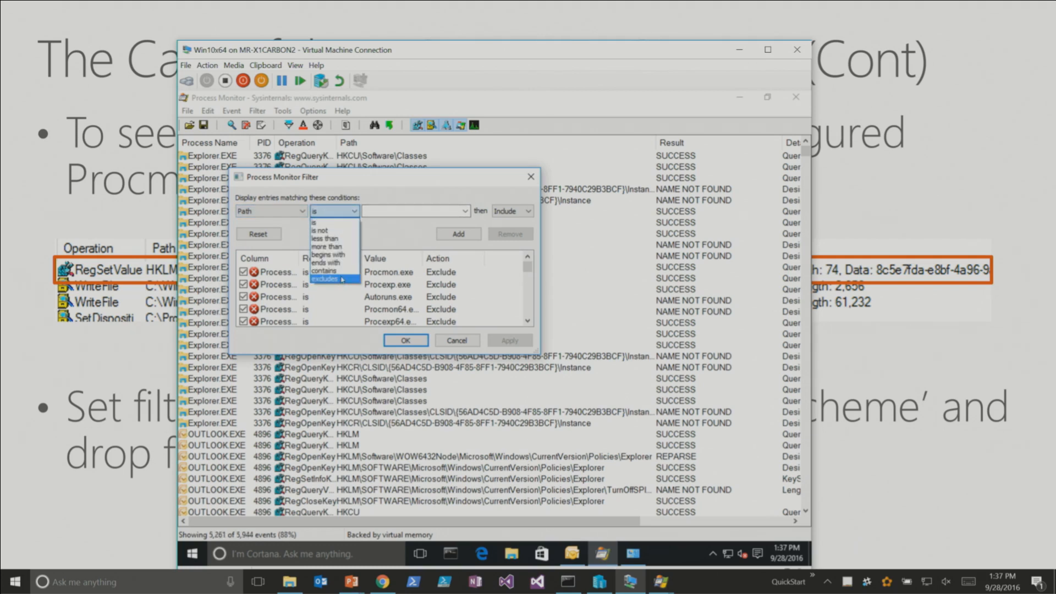
pyautogui.click(324, 271)
pyautogui.click(394, 211)
pyautogui.write('power')
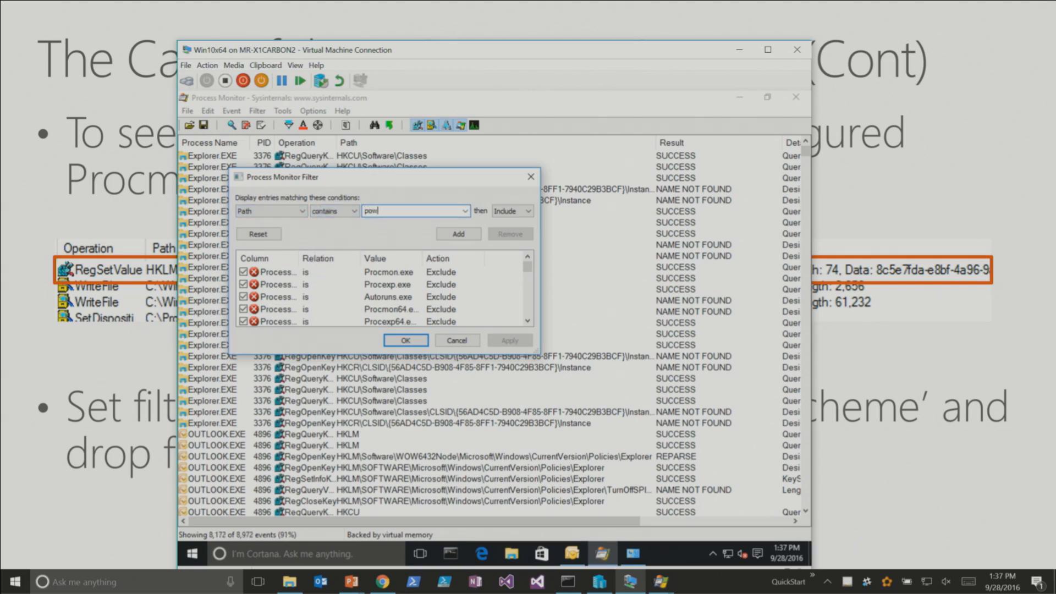
pyautogui.click(467, 238)
pyautogui.click(421, 342)
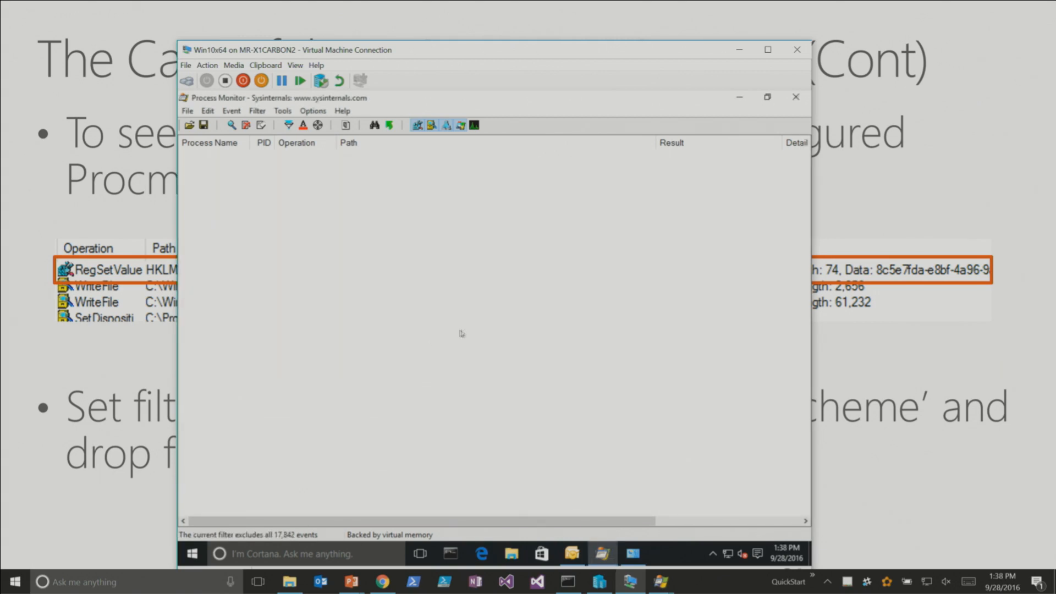
# - Select the Power saver plan in Power Options and return to the Process Monitor trace
pyautogui.hotkey('alt', 'Tab')
pyautogui.click(435, 289)
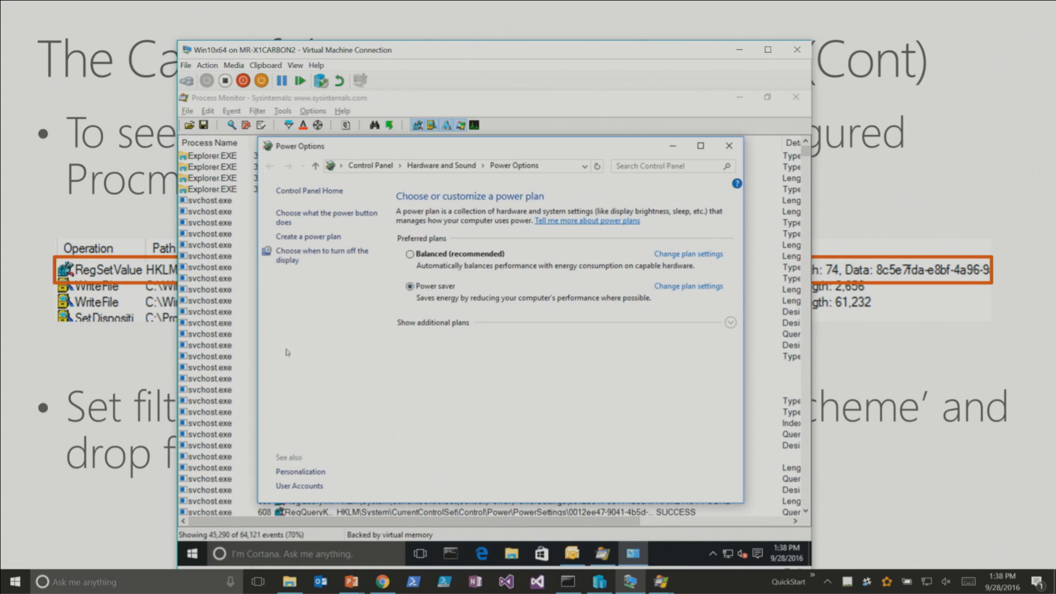
pyautogui.click(241, 367)
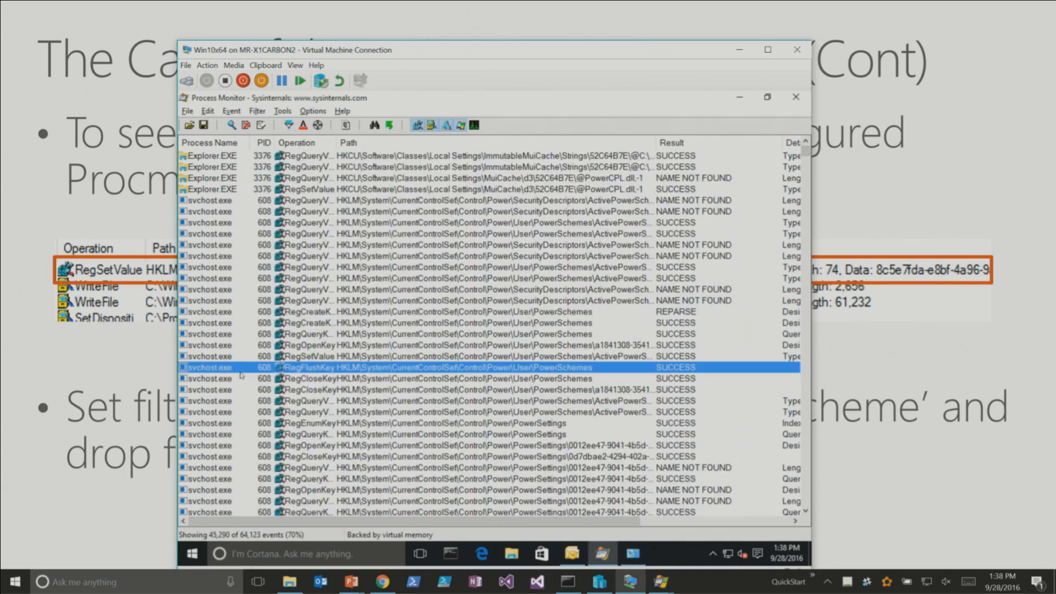
# - Add an Include filter for Category is Write and apply it to the trace
pyautogui.click(288, 125)
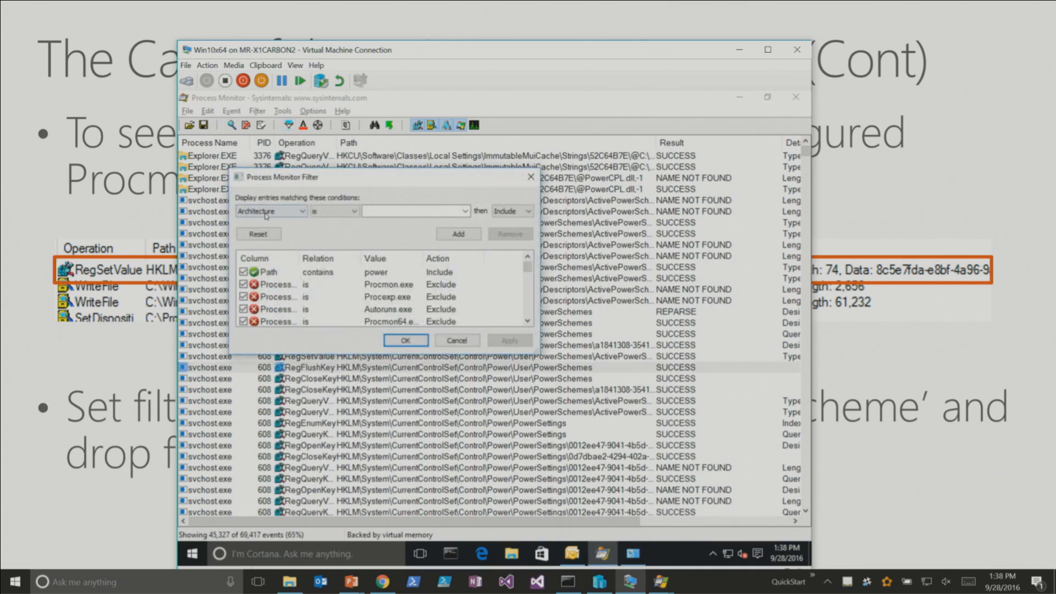
pyautogui.click(269, 215)
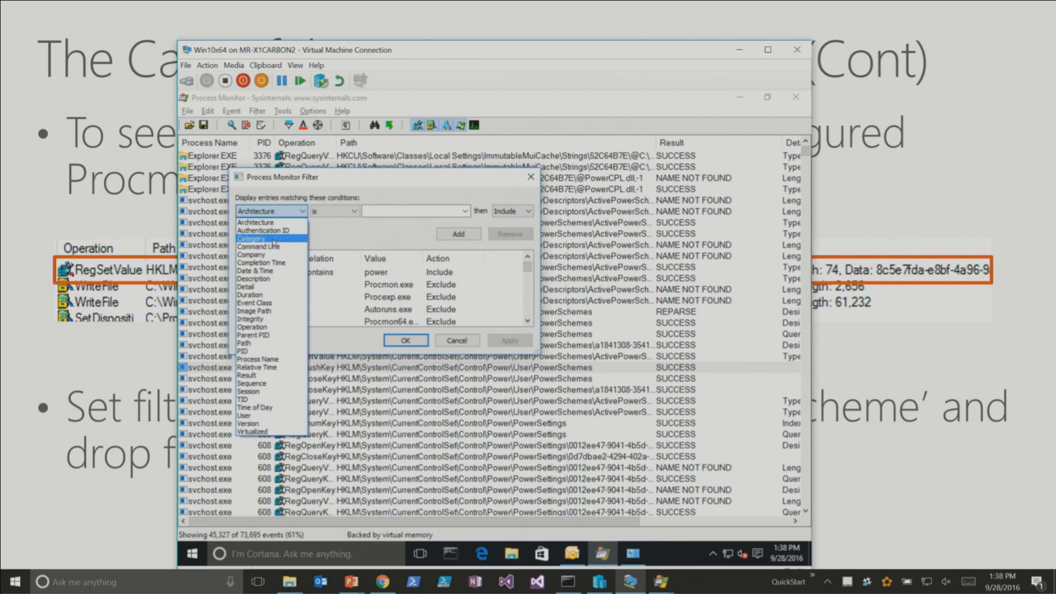
pyautogui.click(260, 238)
pyautogui.click(465, 211)
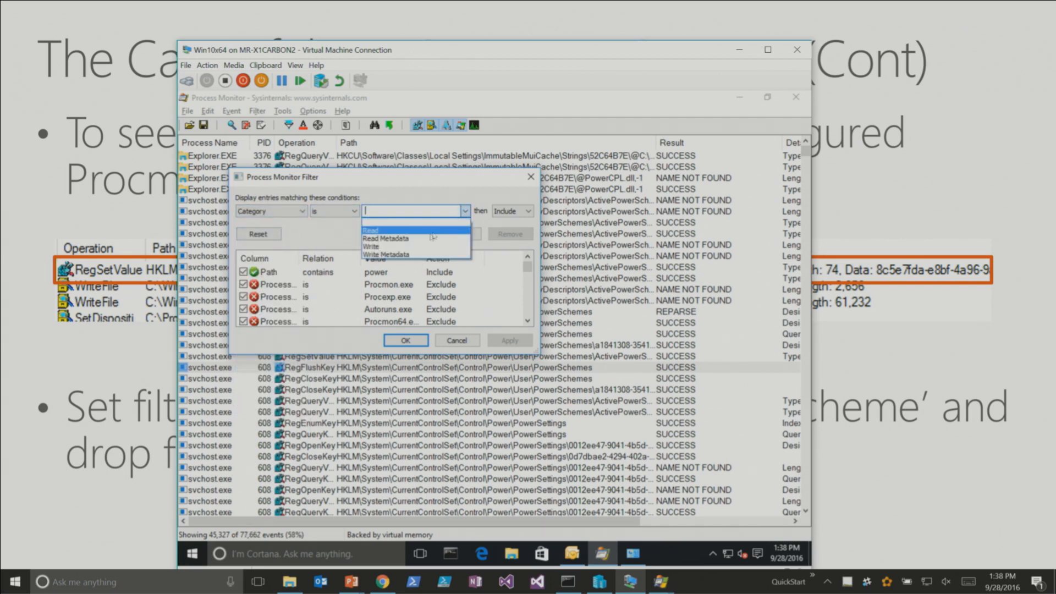
pyautogui.click(396, 236)
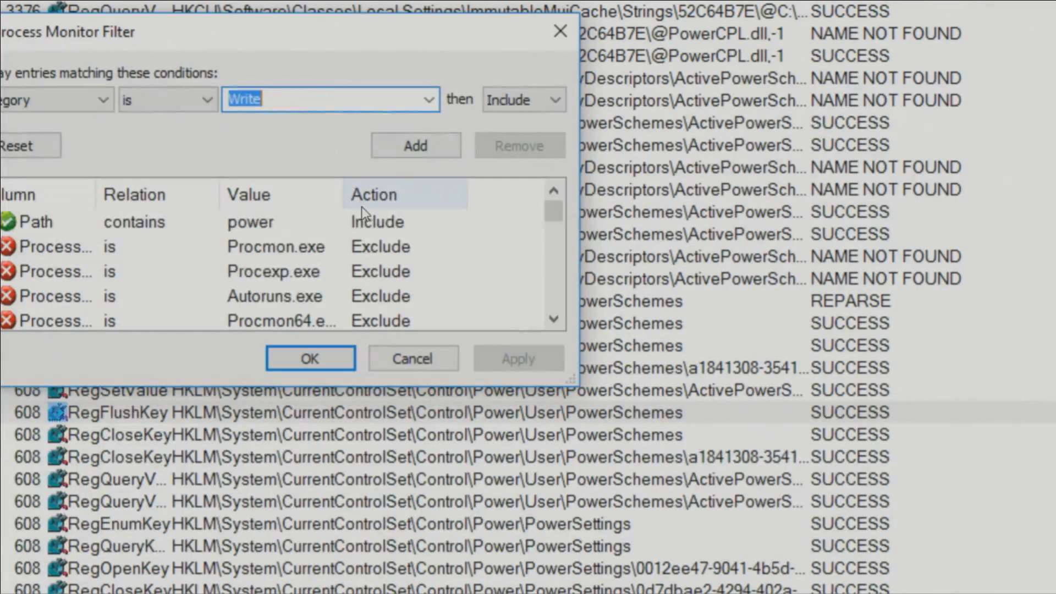
pyautogui.click(362, 203)
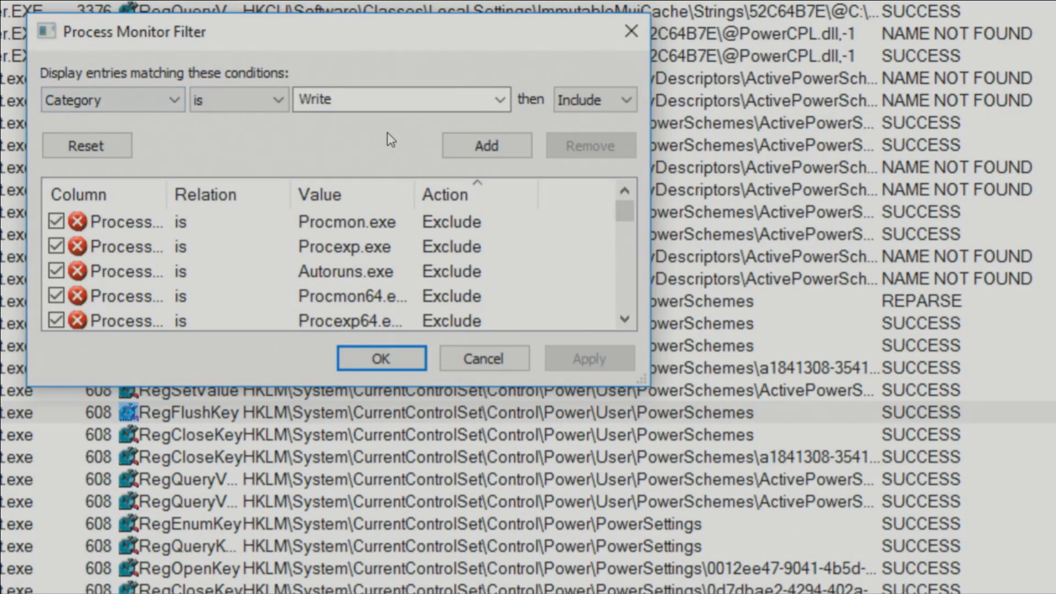
pyautogui.click(482, 144)
pyautogui.click(382, 360)
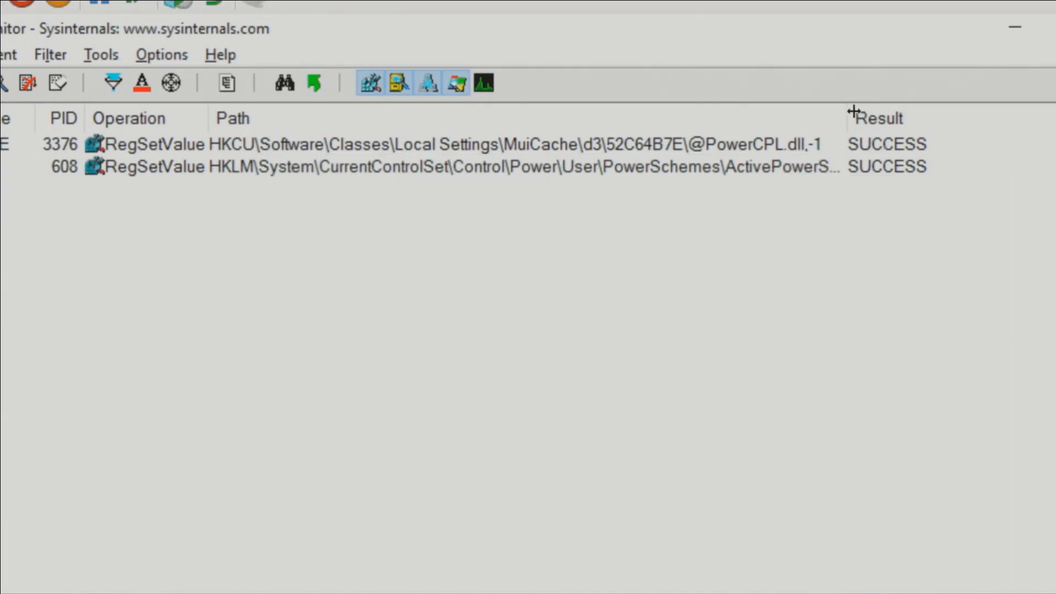
# - Widen the Path column and select the RegSetValue event that writes ActivePowerScheme
pyautogui.moveTo(848, 113); pyautogui.dragTo(968, 113)
pyautogui.click(784, 168)
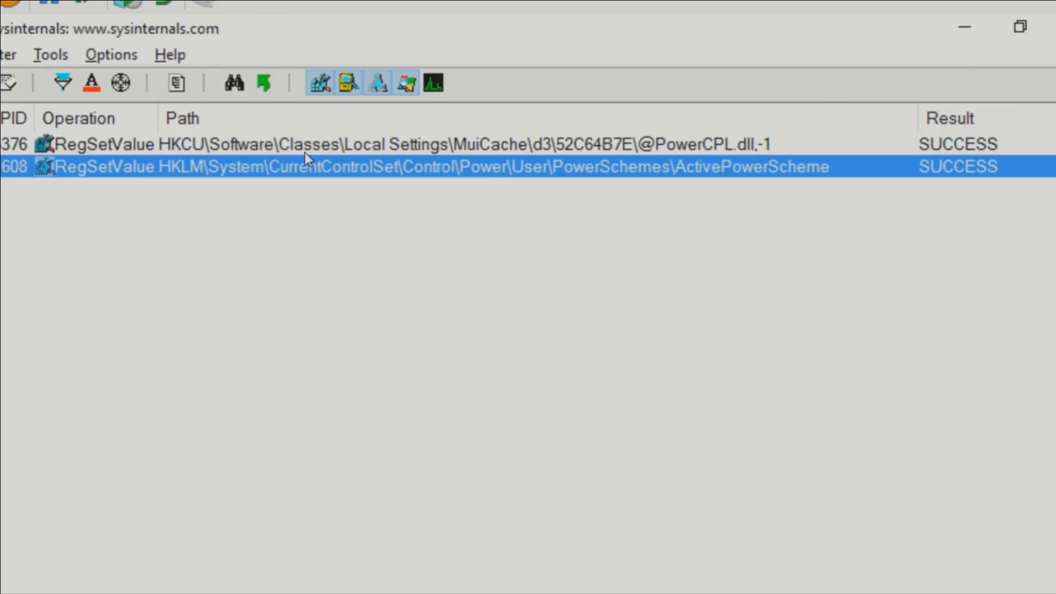
# - Open the properties of the ActivePowerScheme write event and check which user account the svchost.exe process runs under
pyautogui.doubleClick(136, 173)
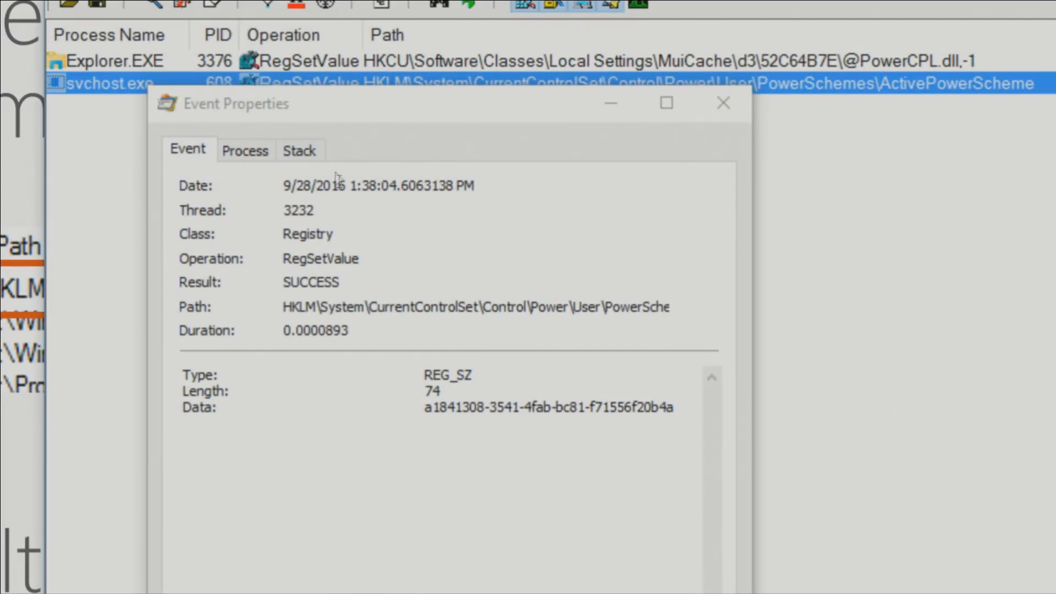
pyautogui.click(258, 152)
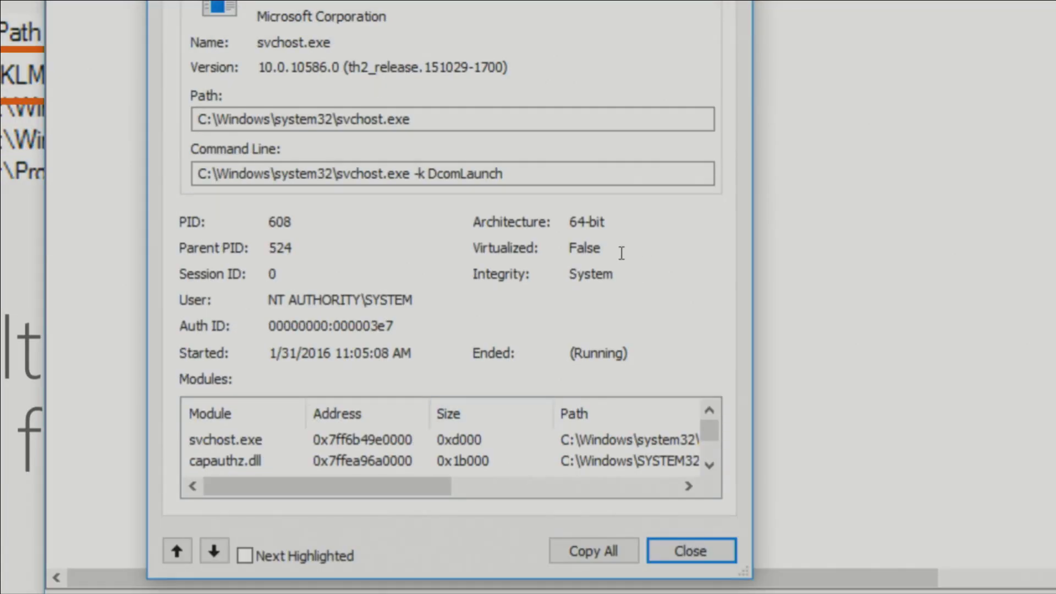
pyautogui.doubleClick(381, 299)
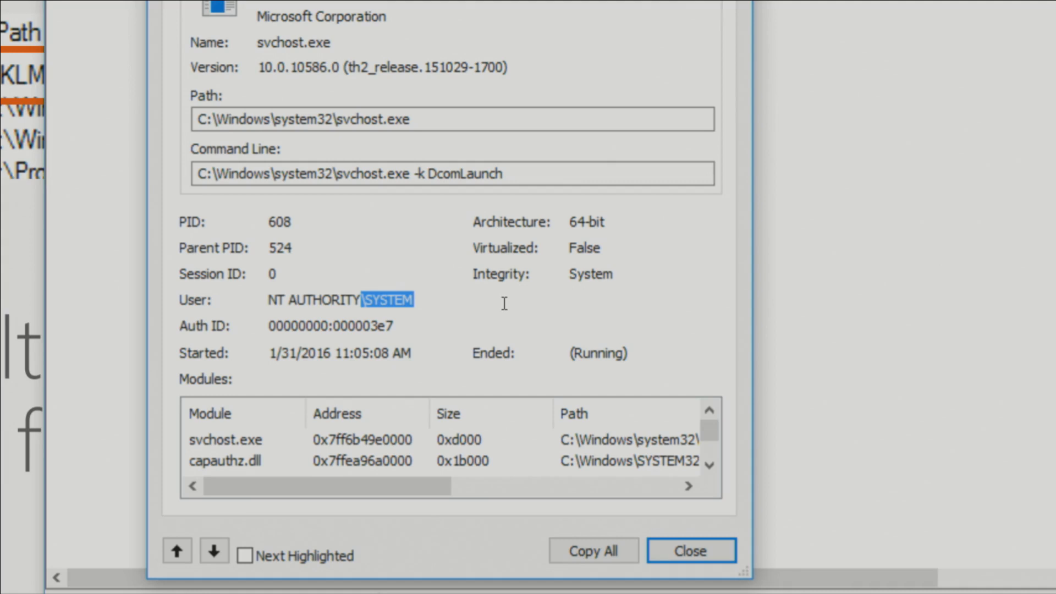
pyautogui.press('Escape')
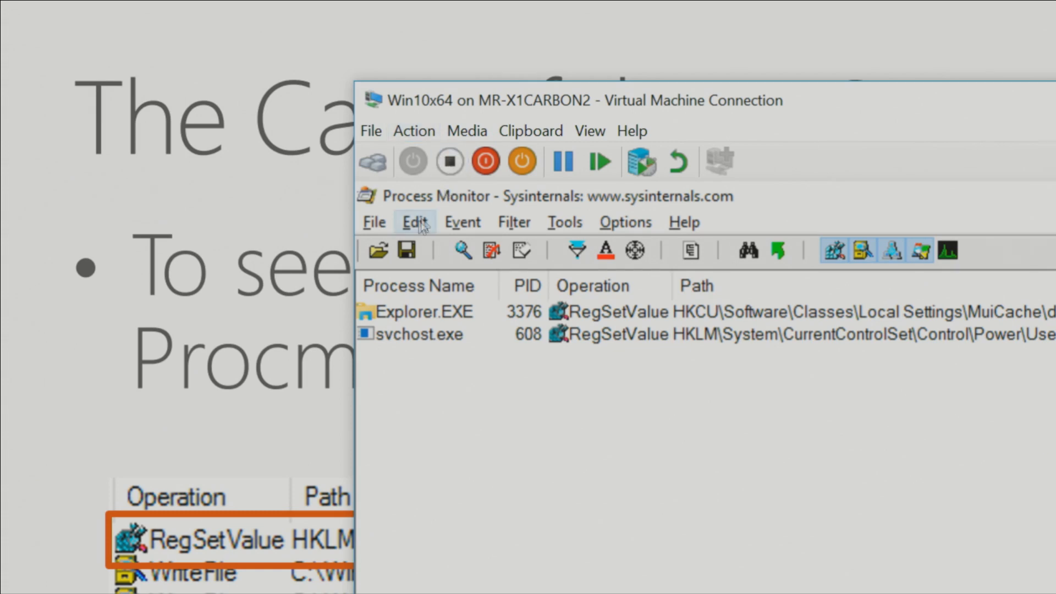
pyautogui.click(563, 221)
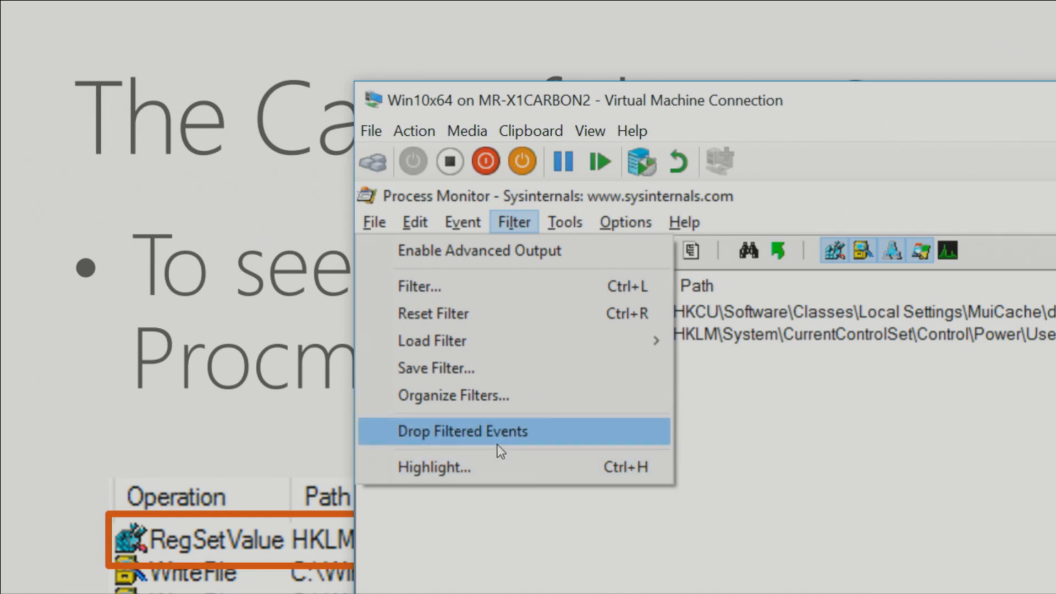
pyautogui.click(889, 448)
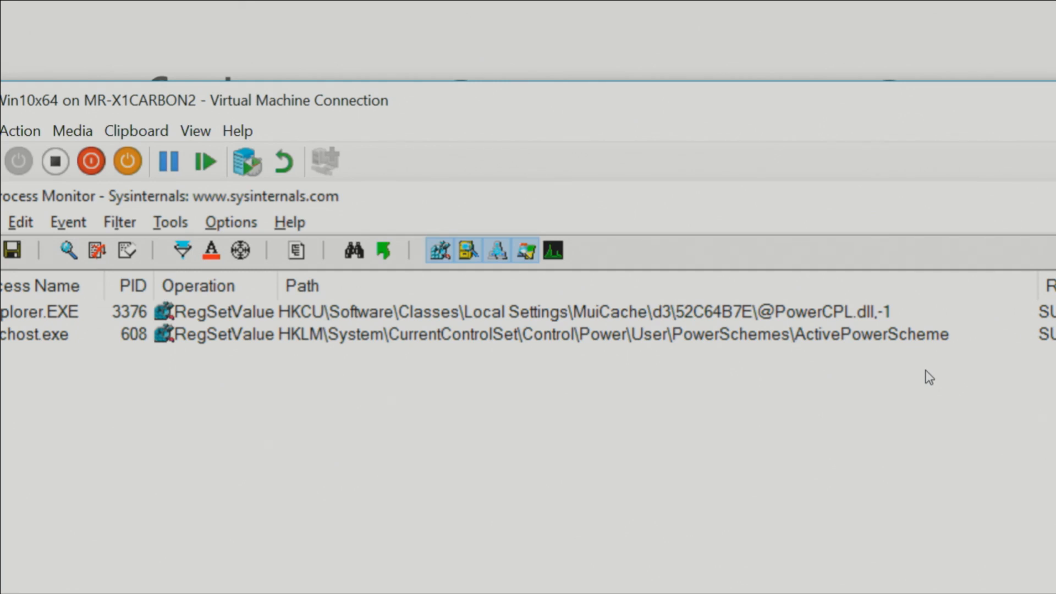
pyautogui.hotkey('ctrl', '1')
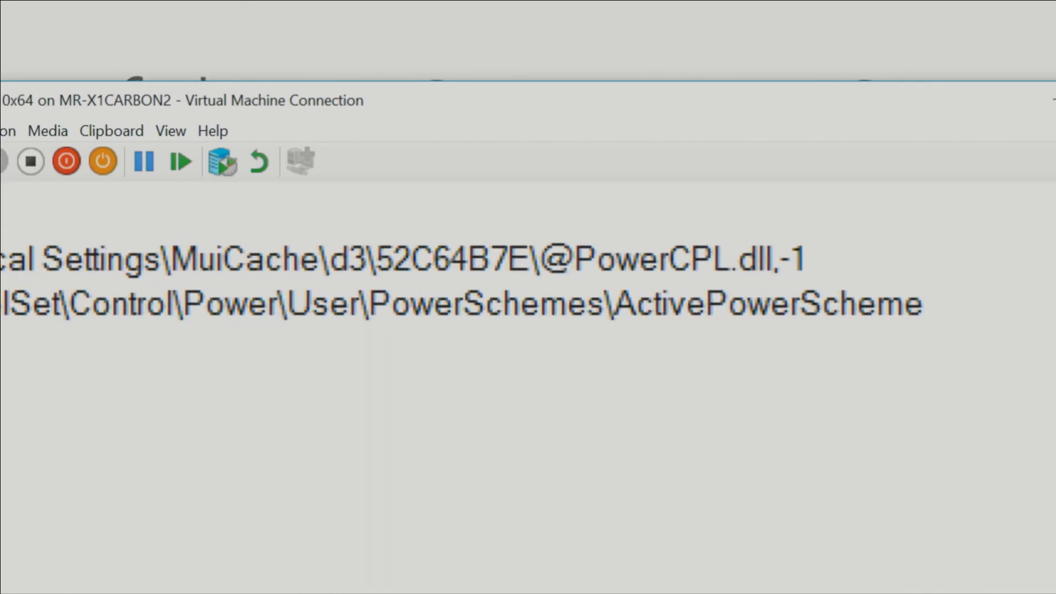
# - Jump from the ActivePowerScheme event to its registry key and open the advanced security settings of the PowerSchemes key
pyautogui.rightClick(608, 332)
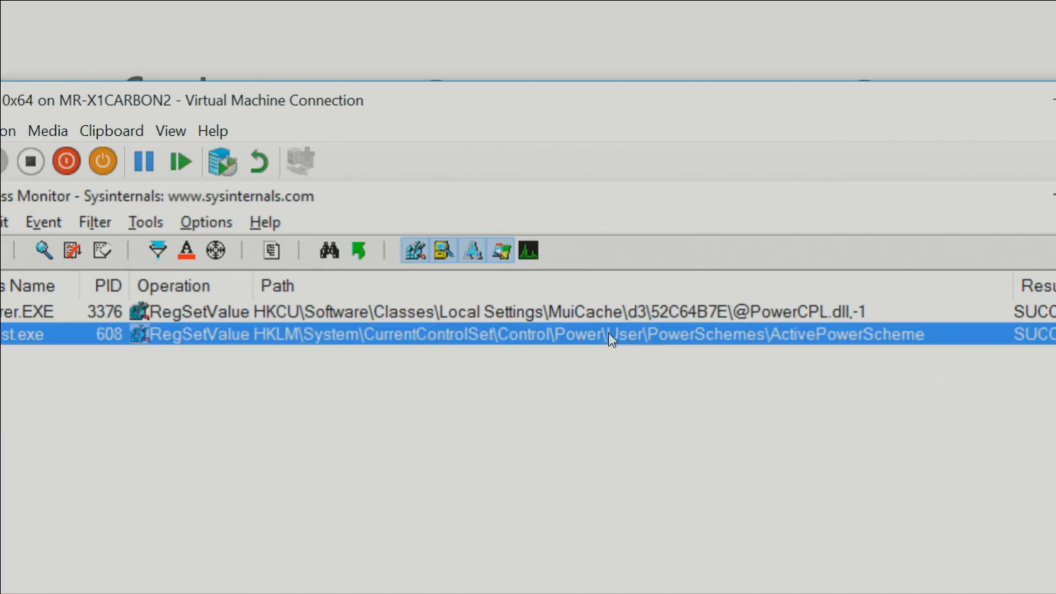
pyautogui.click(675, 434)
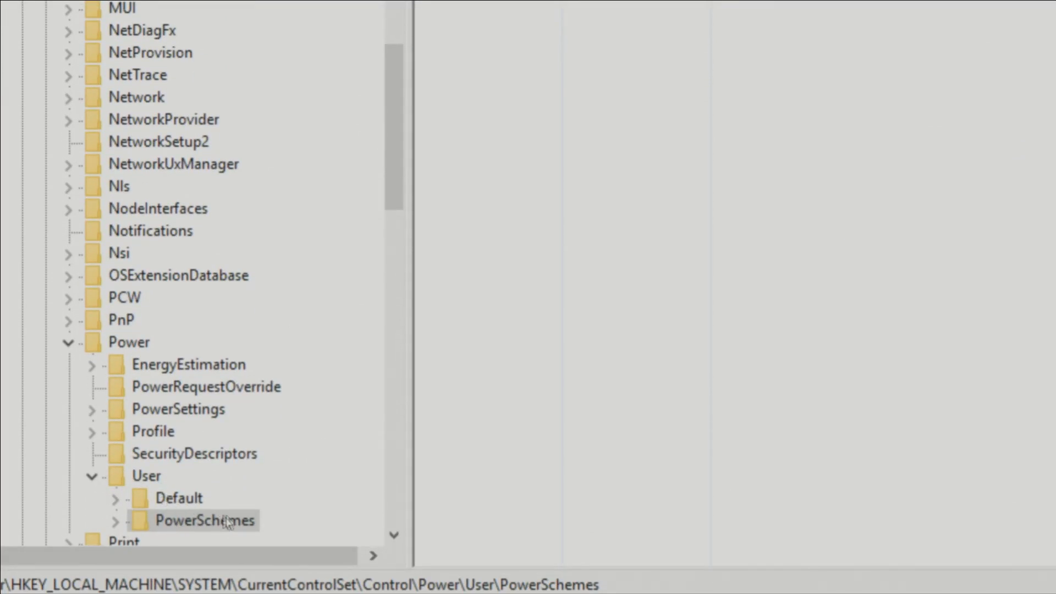
pyautogui.rightClick(249, 516)
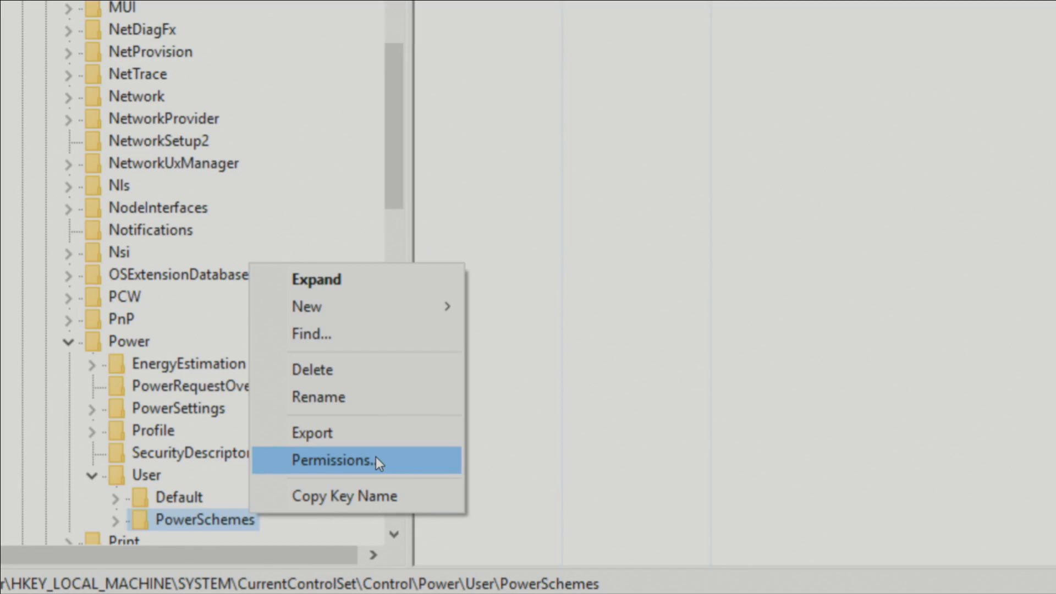
pyautogui.click(375, 459)
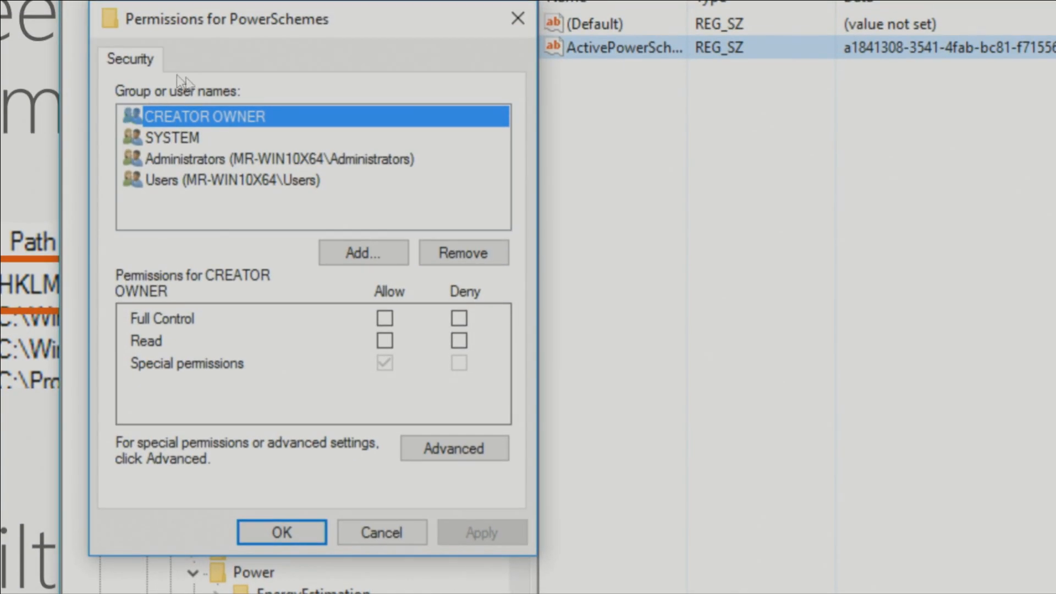
pyautogui.click(466, 451)
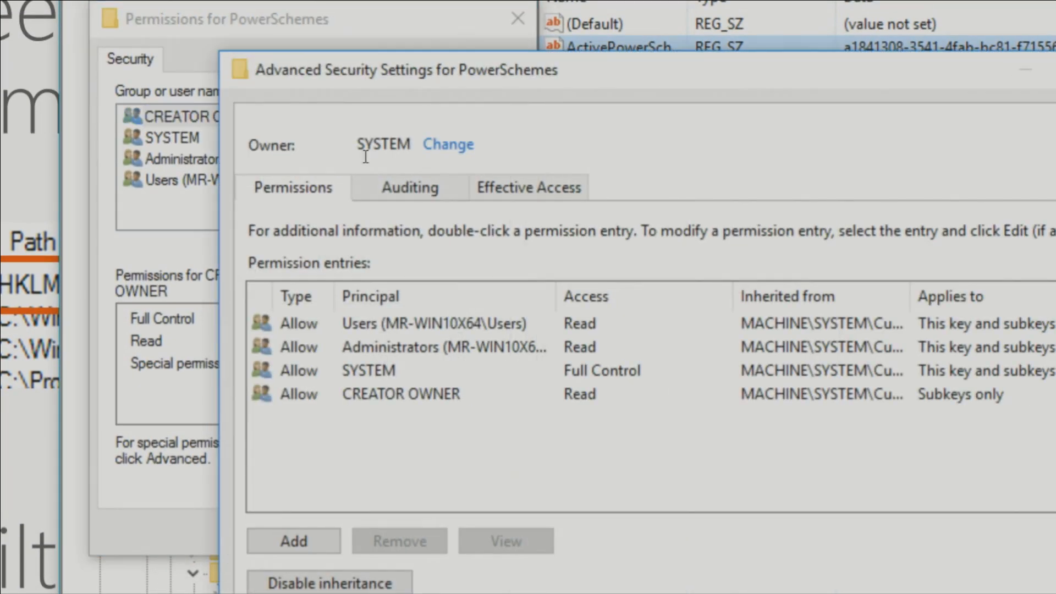
# - Change the owner of the PowerSchemes key from SYSTEM to the local user account
pyautogui.click(455, 149)
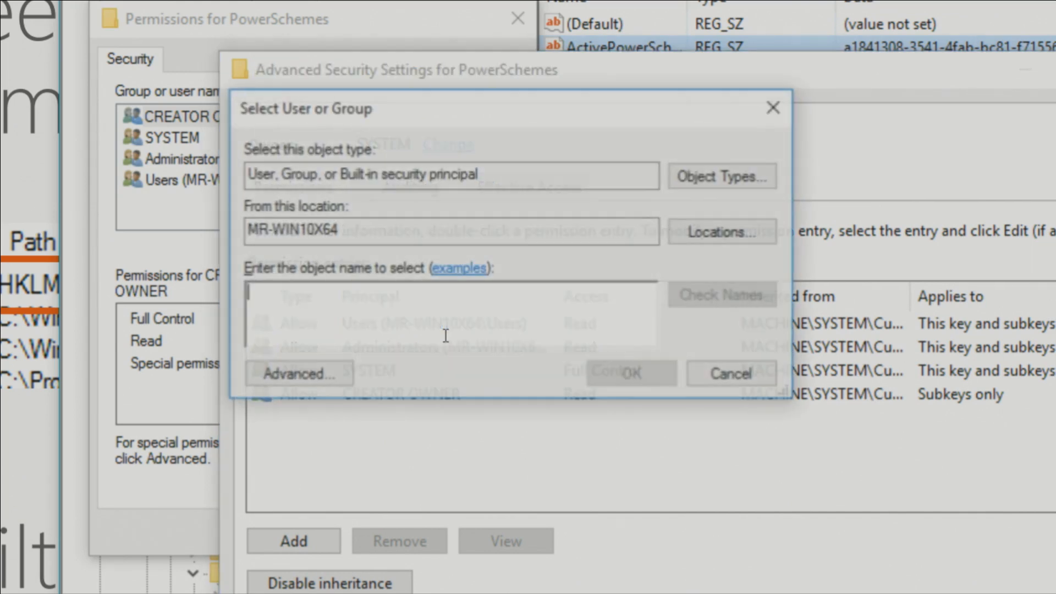
pyautogui.write('abby')
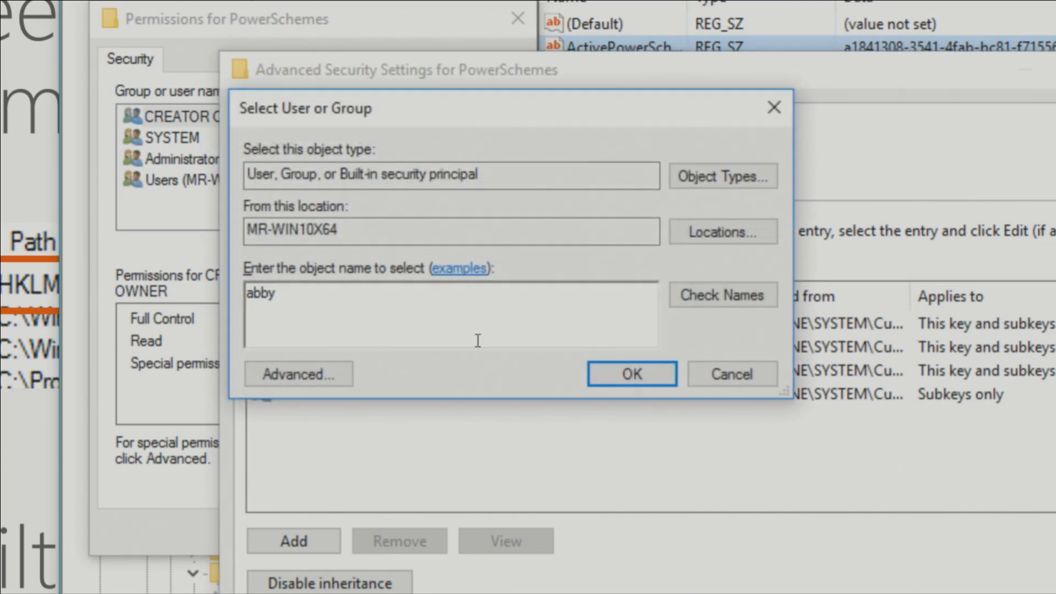
pyautogui.click(633, 380)
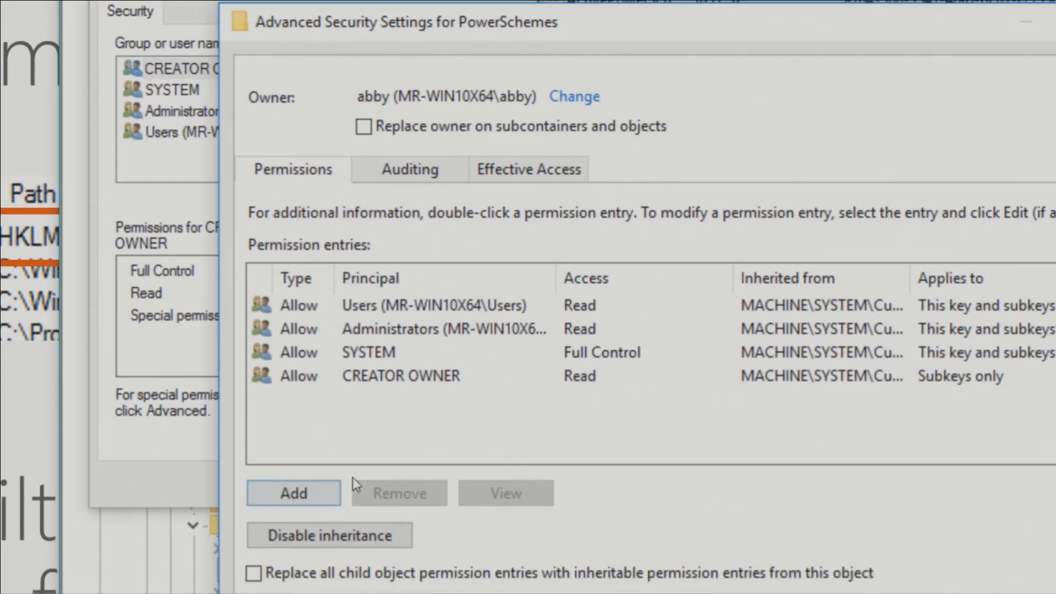
# - Disable inheritance on PowerSchemes by converting inherited permissions into explicit ones, then remove the SYSTEM entry and save the permissions
pyautogui.click(330, 529)
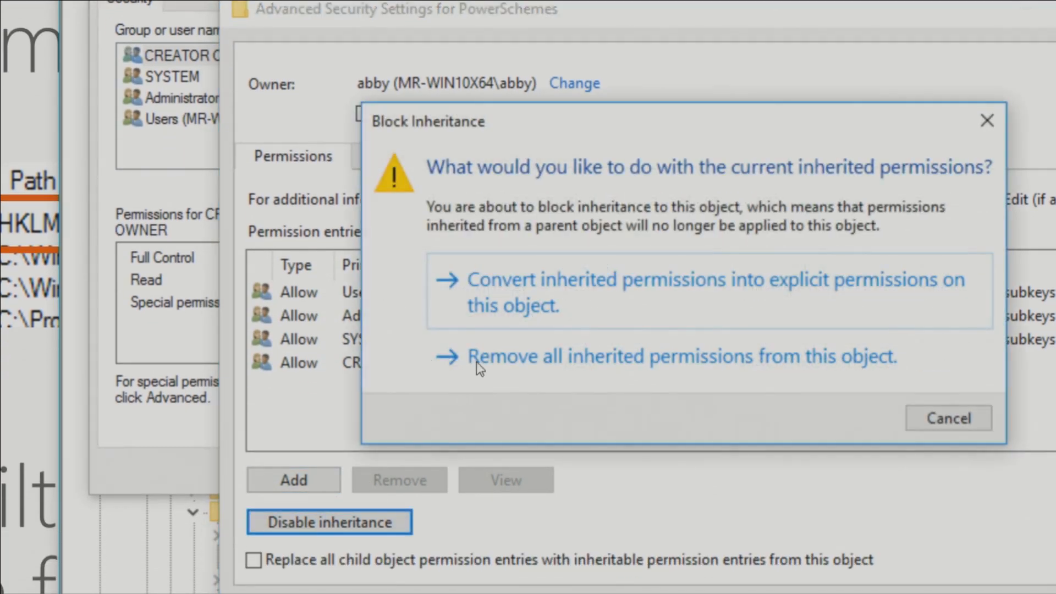
pyautogui.click(625, 309)
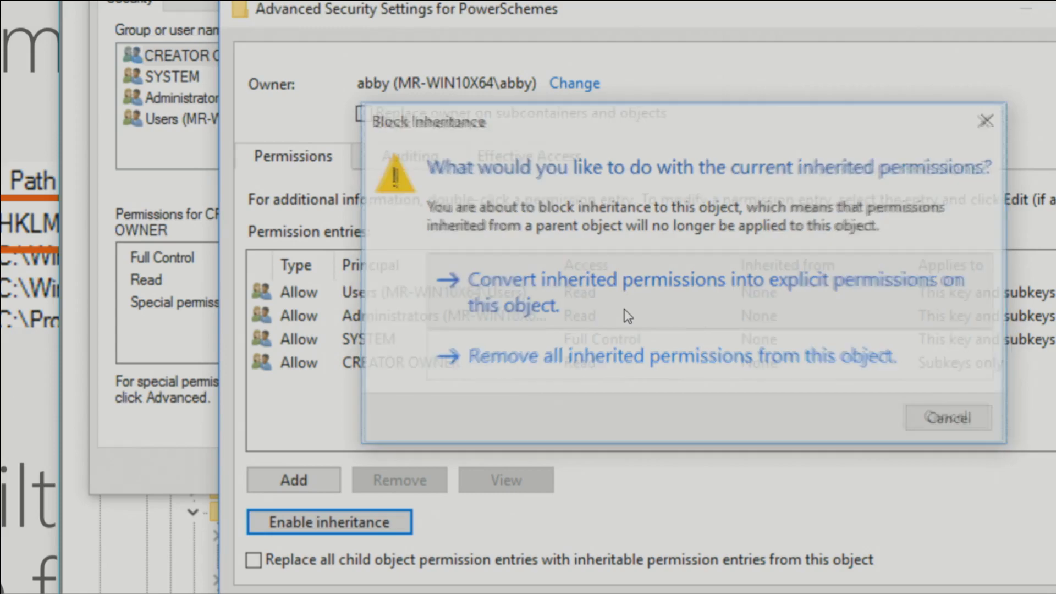
pyautogui.click(432, 339)
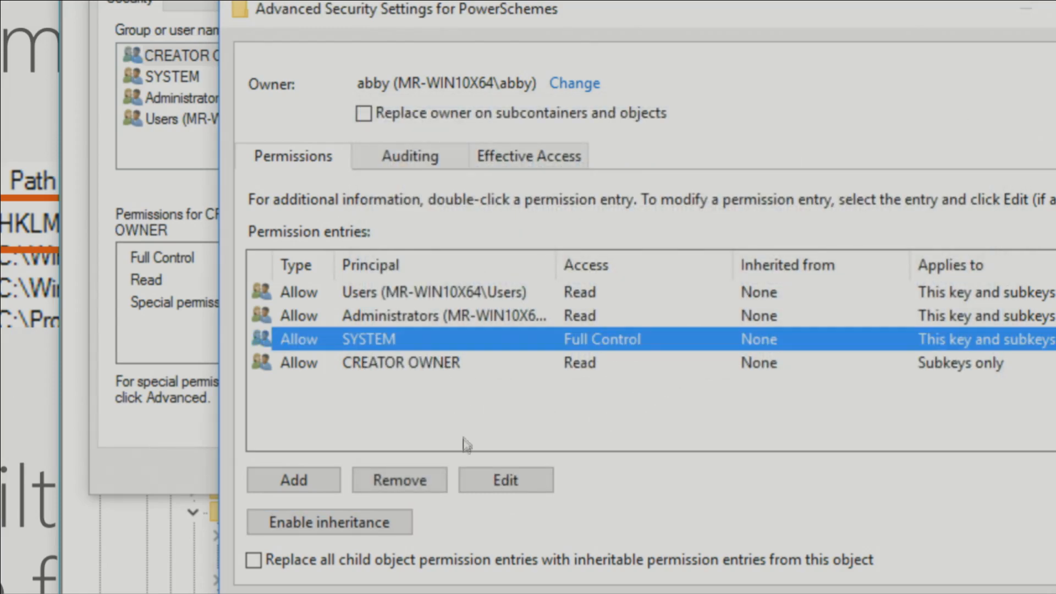
pyautogui.click(392, 481)
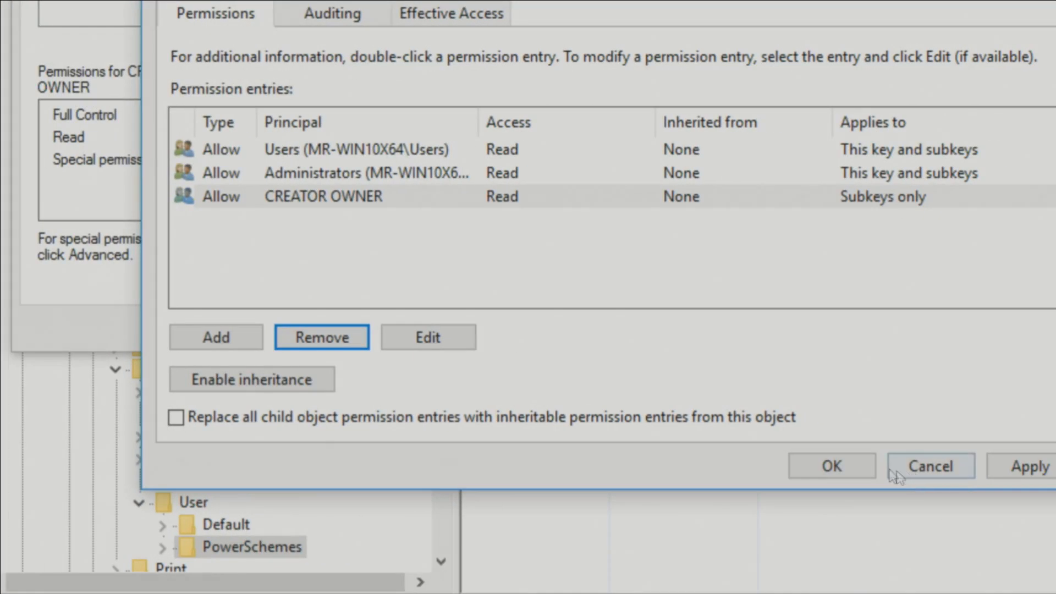
pyautogui.click(844, 472)
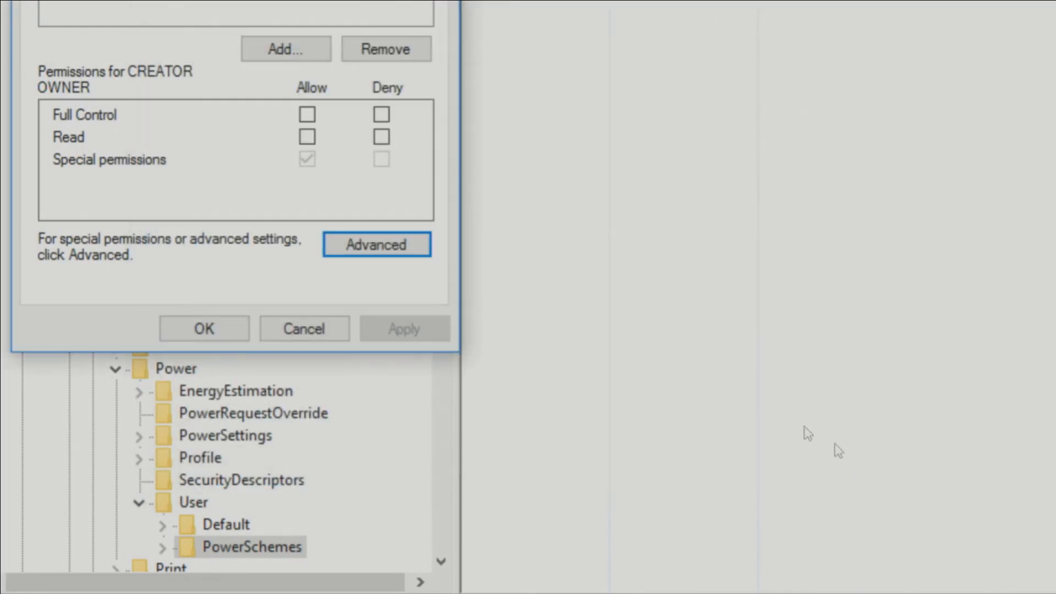
pyautogui.click(229, 322)
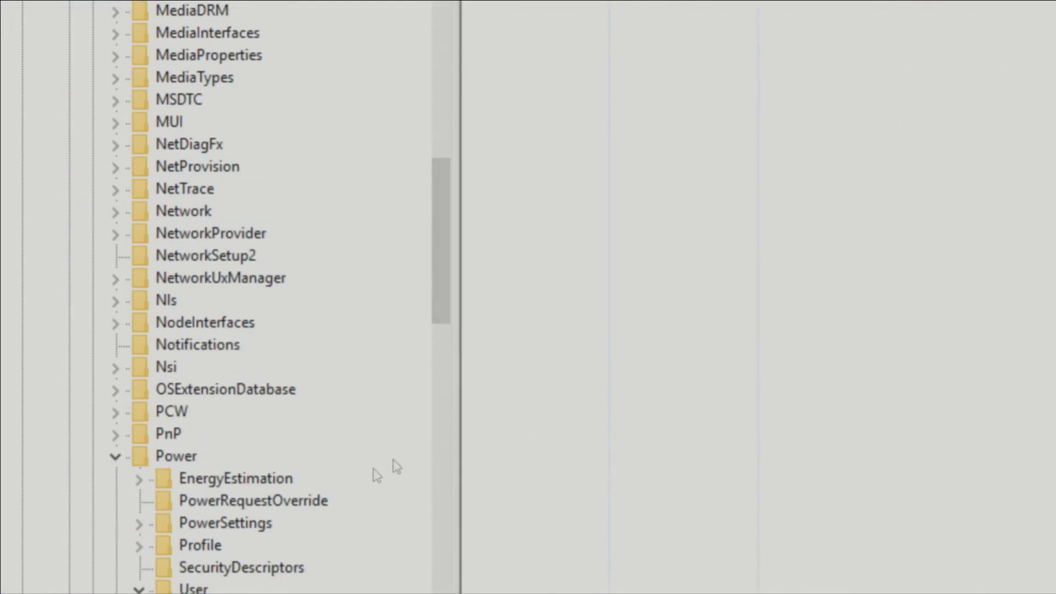
# - Switch to Power Options and try to activate the Balanced (recommended) plan to test the permission change
pyautogui.hotkey('alt', 'Tab')
pyautogui.hotkey('alt', 'Tab')
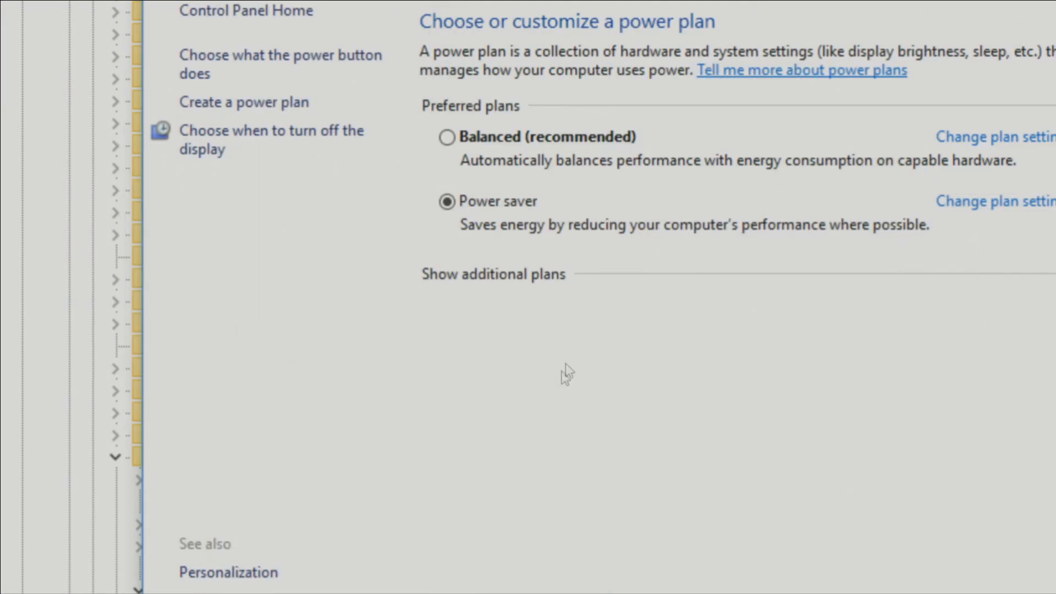
pyautogui.click(447, 137)
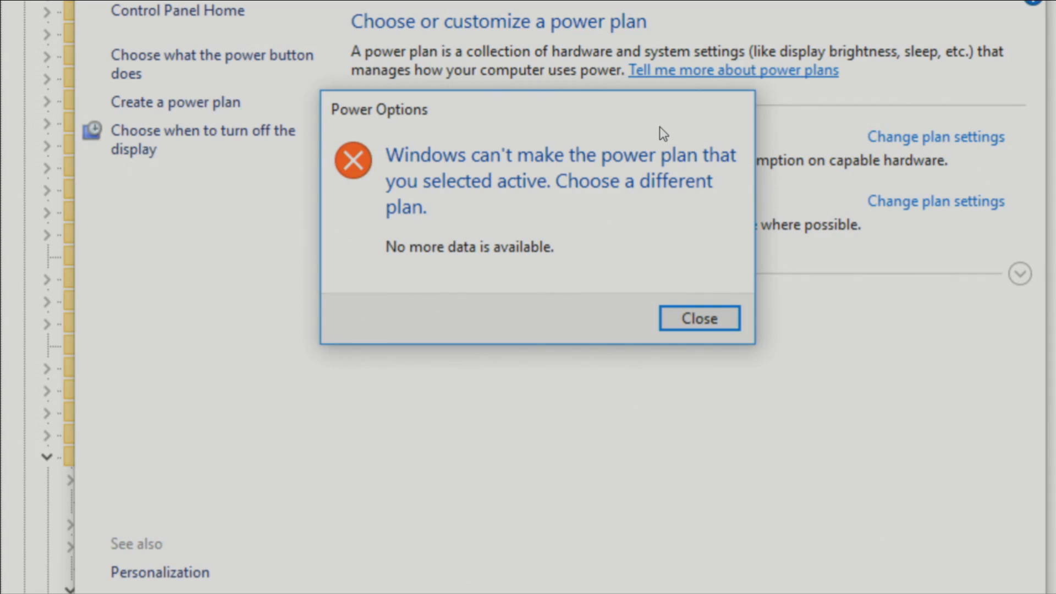
pyautogui.click(736, 325)
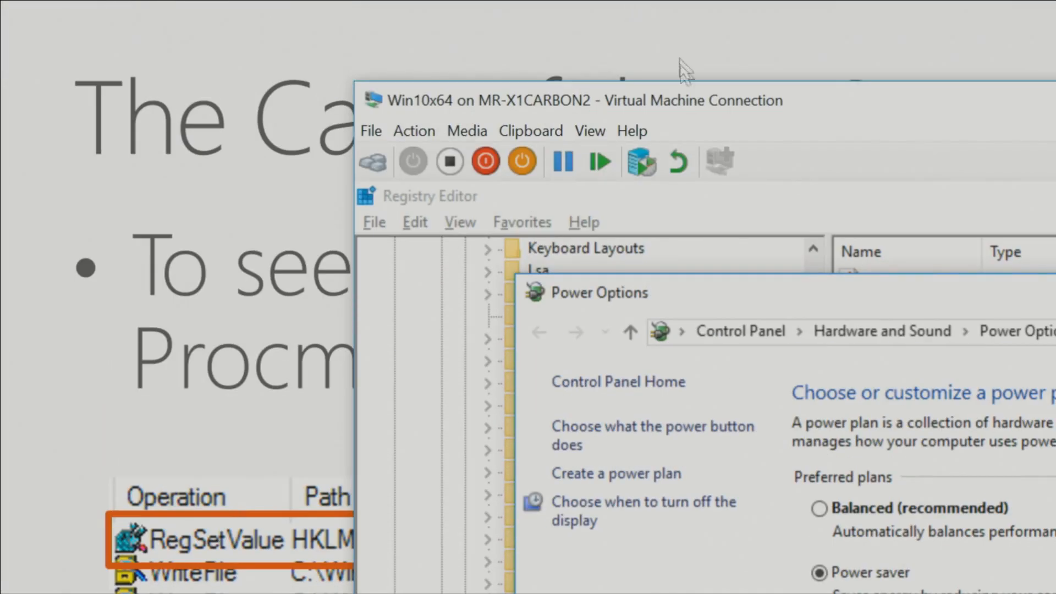
pyautogui.click(696, 64)
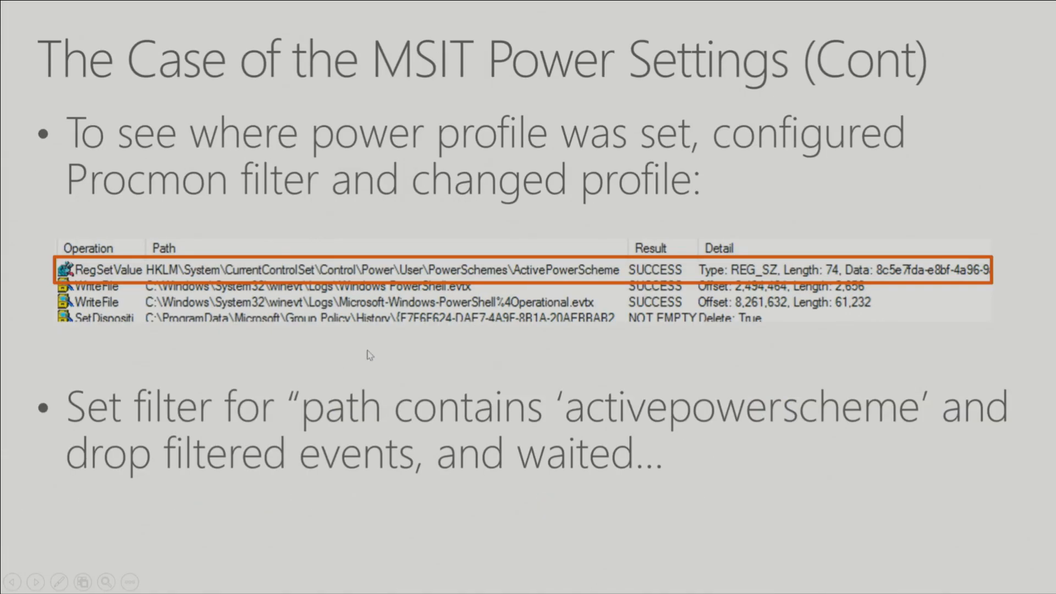
pyautogui.click(370, 354)
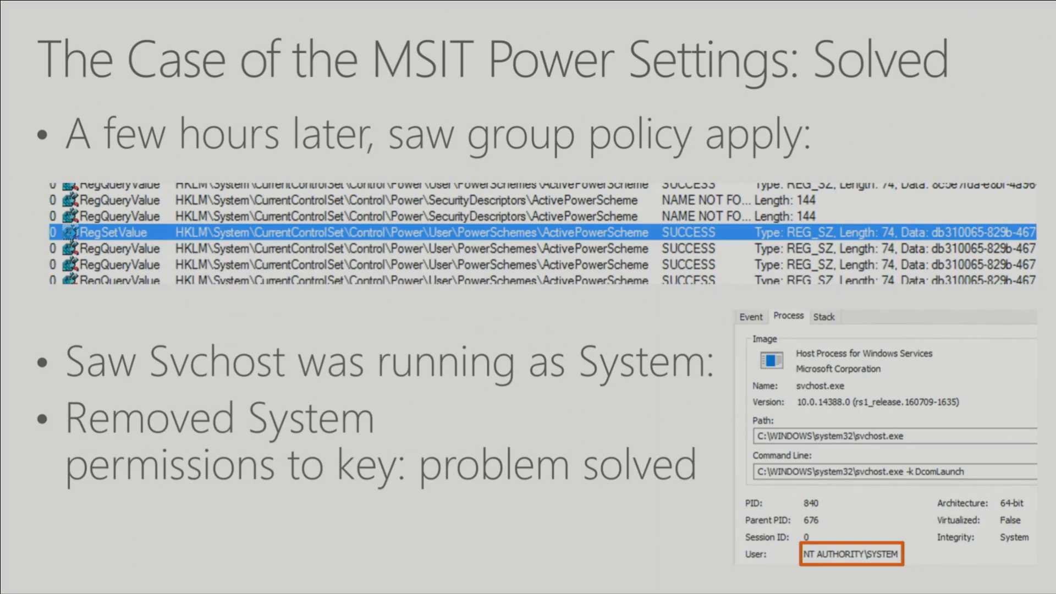
pyautogui.press('Right')
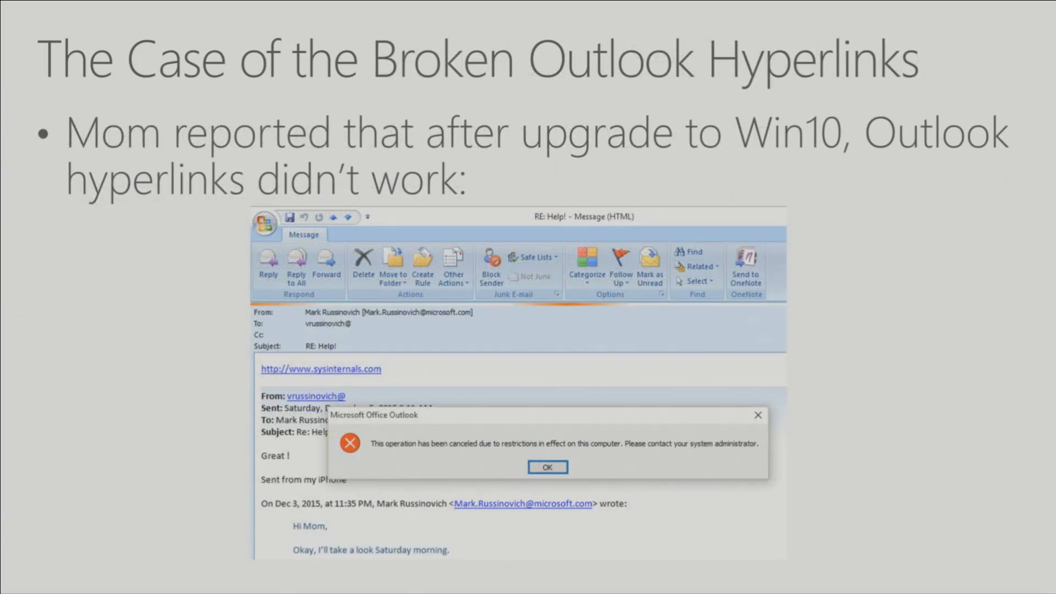